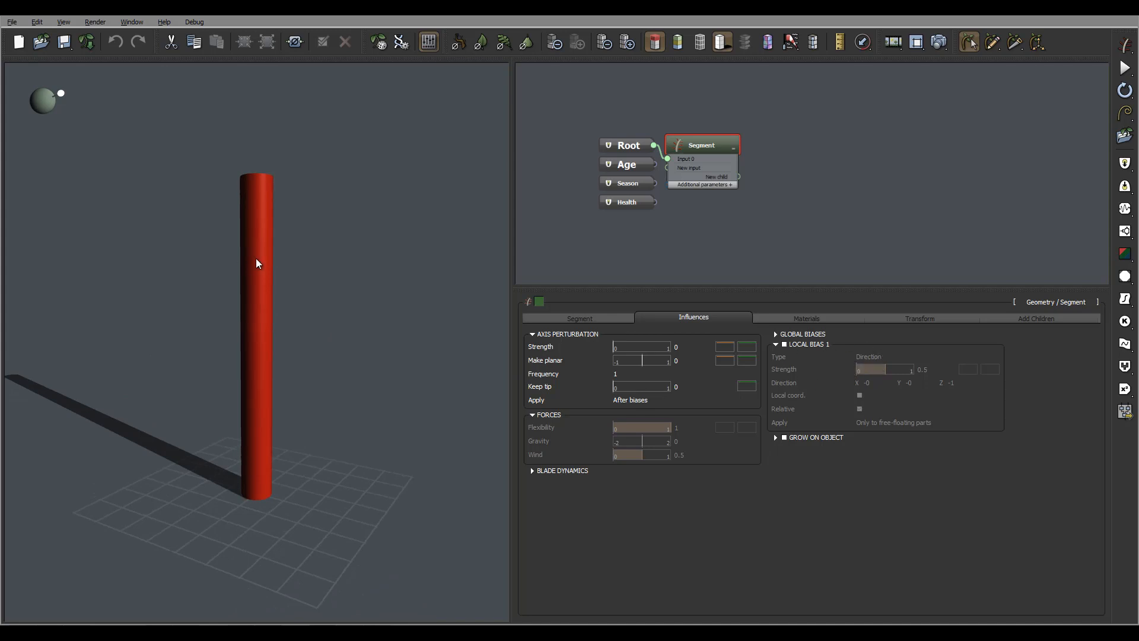
- Set the segment's radius mode to User defined and its radius to 0.2
left_click_drag(257, 257, 214, 306)
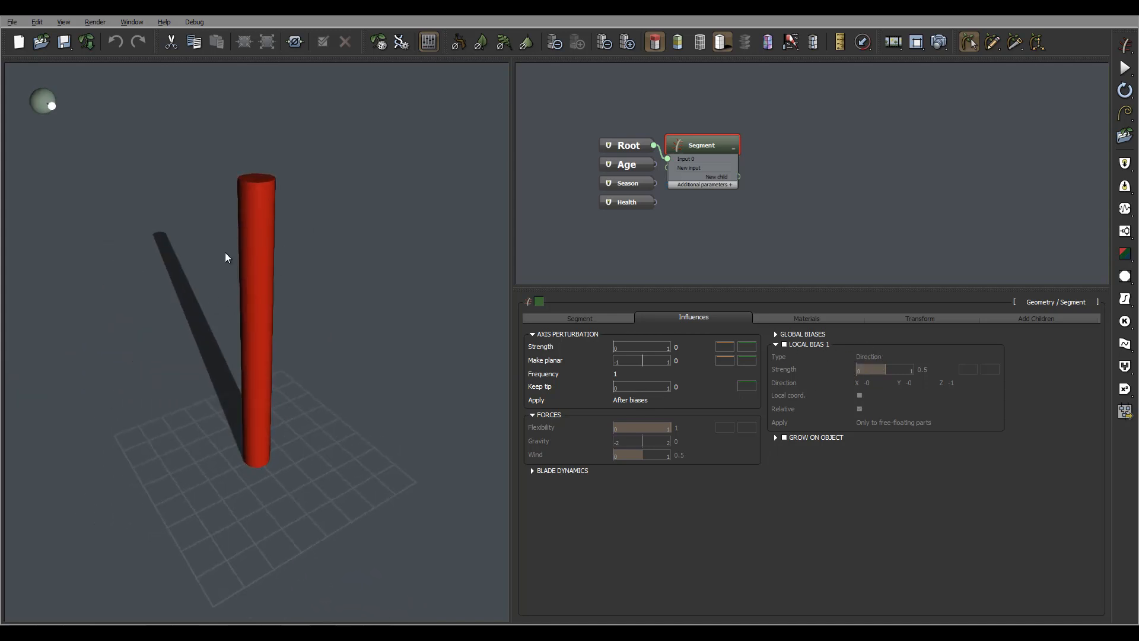
left_click(579, 319)
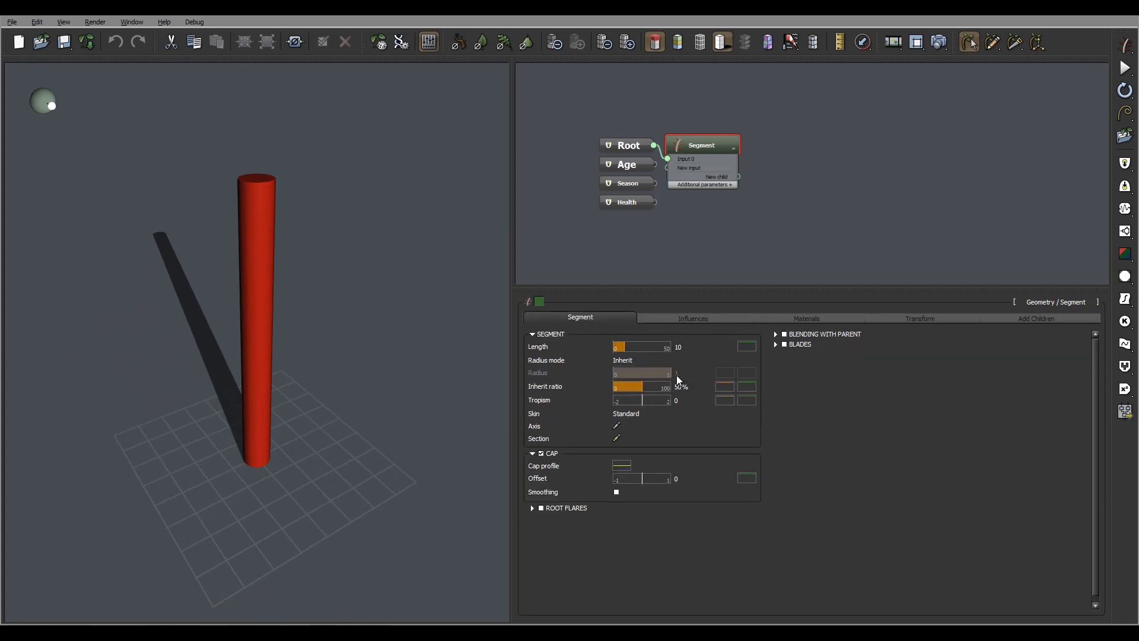
left_click(627, 361)
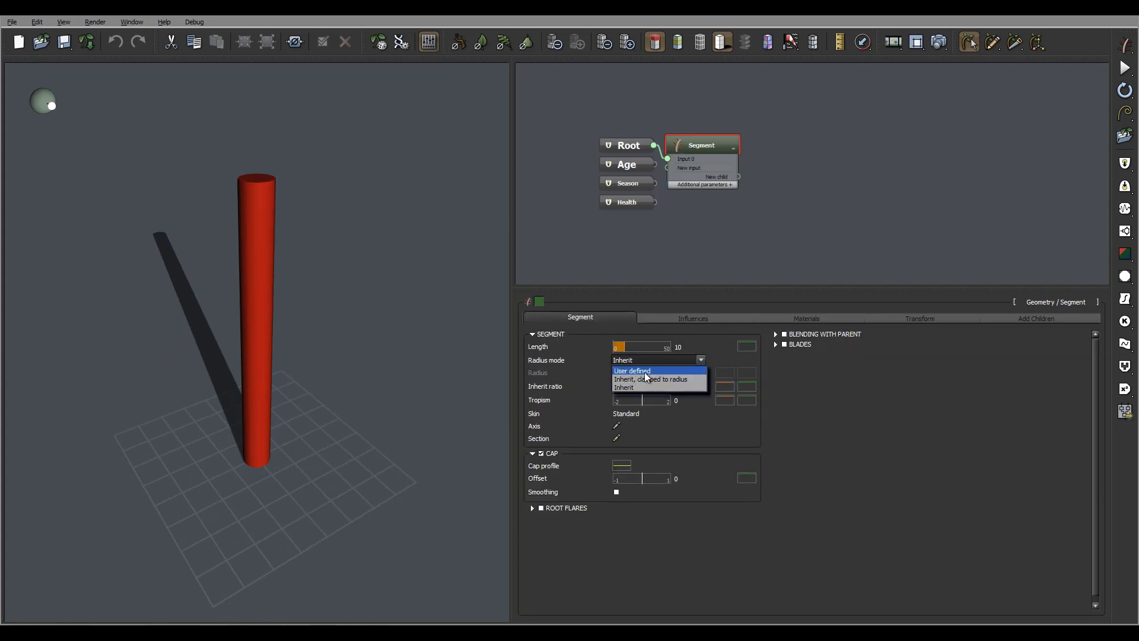
left_click(646, 370)
left_click(685, 374)
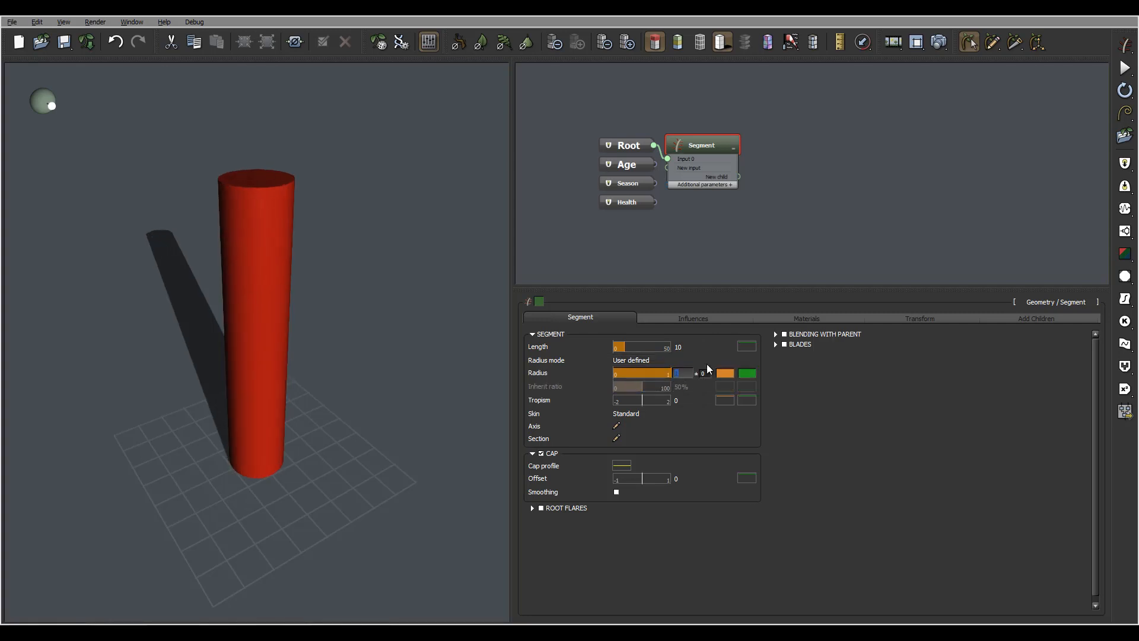
type("0.2")
key("Return")
left_click_drag(214, 284, 223, 307)
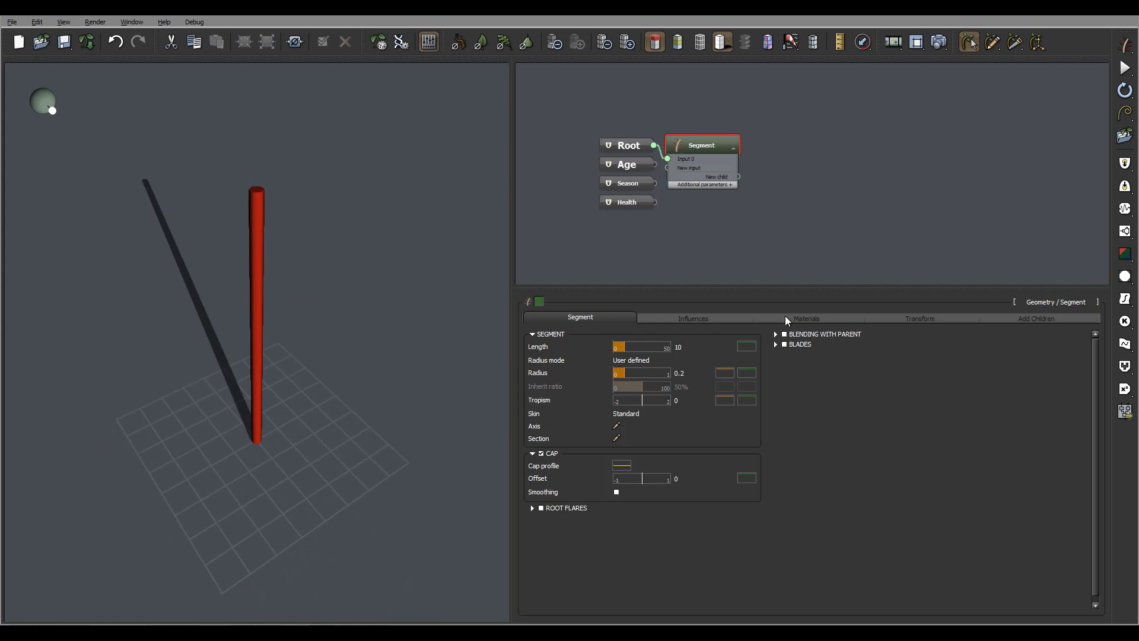
- Enable Local Bias 1 in the segment's influences
left_click(741, 319)
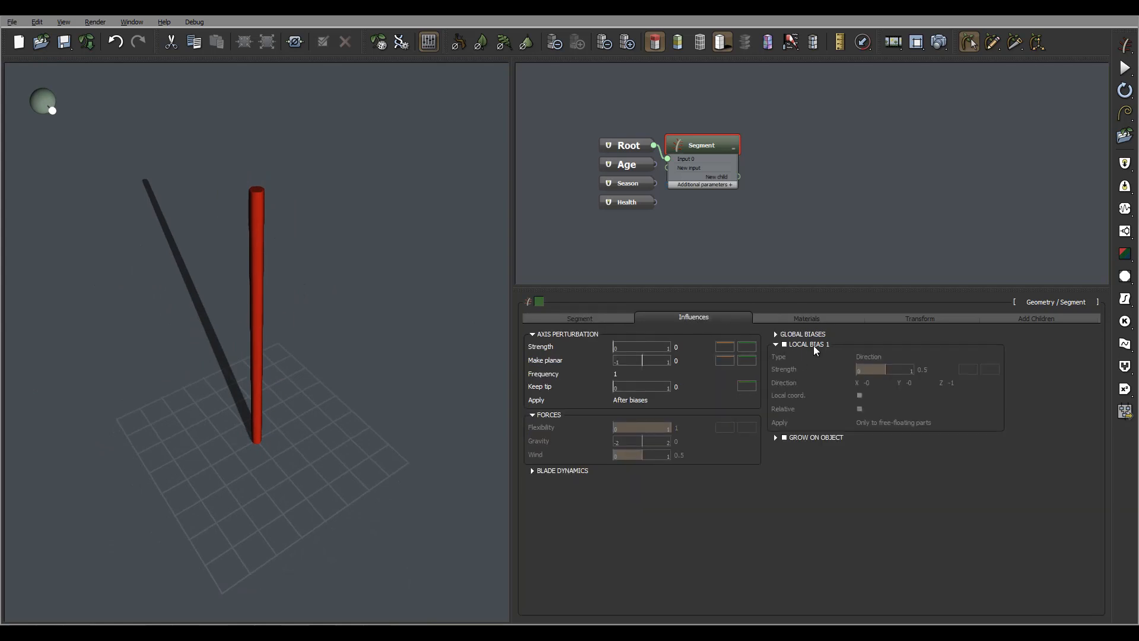
left_click(784, 344)
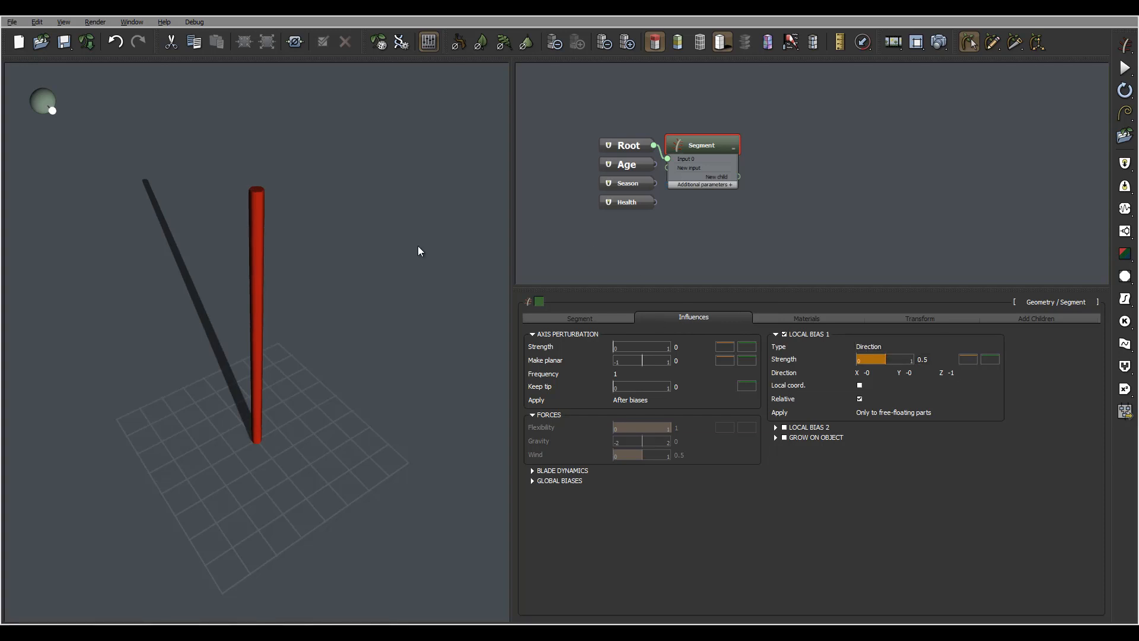
right_click_drag(409, 255, 455, 247)
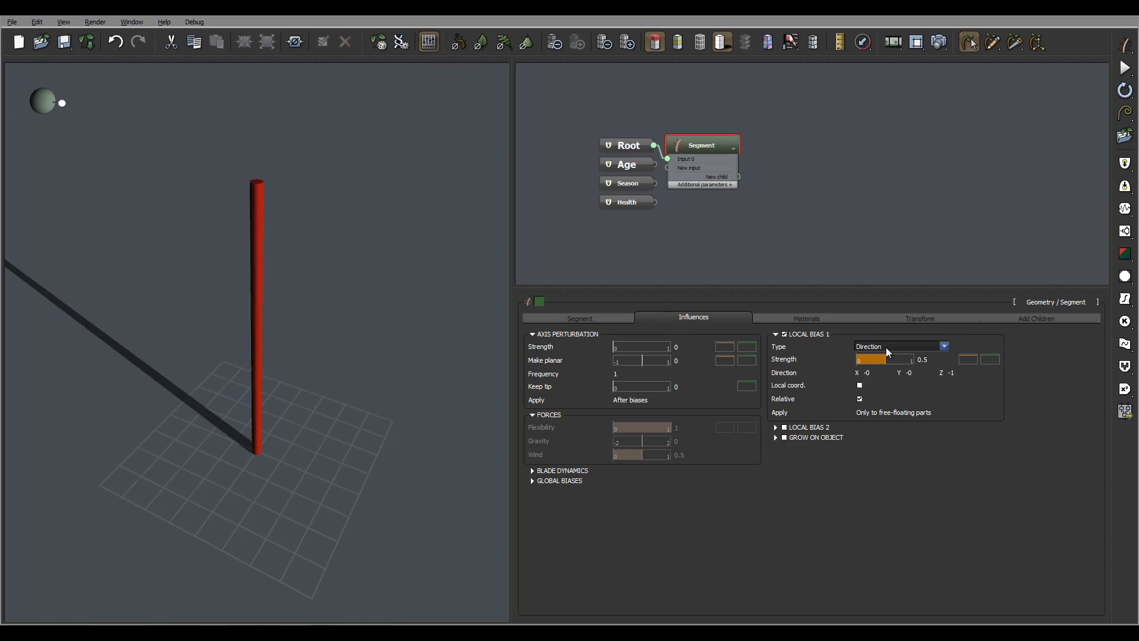
left_click(885, 347)
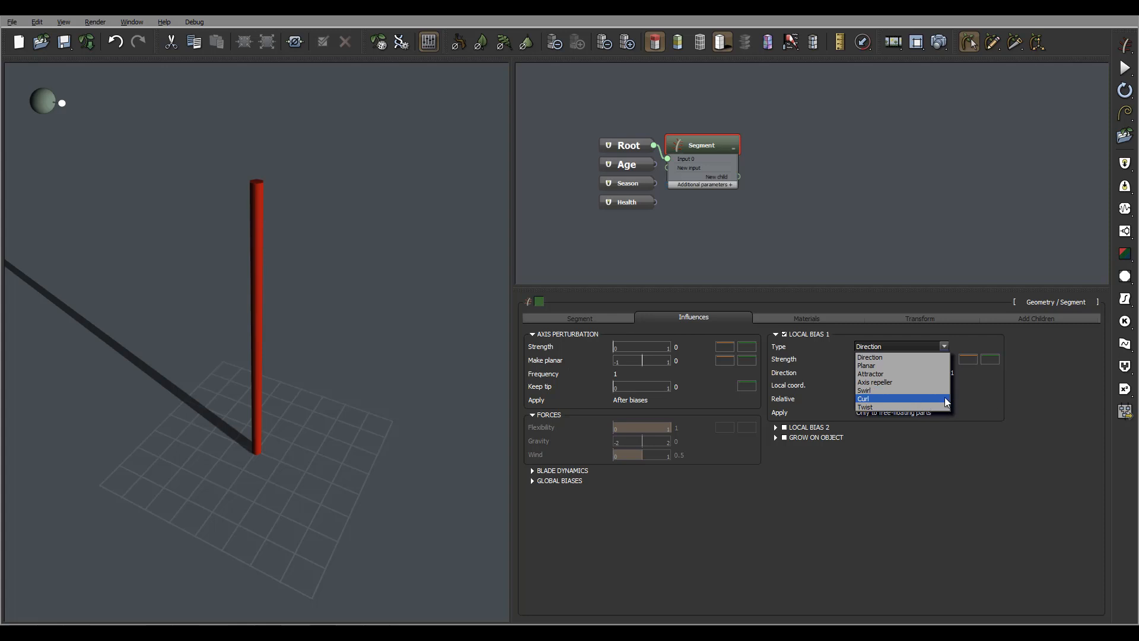
left_click(1031, 401)
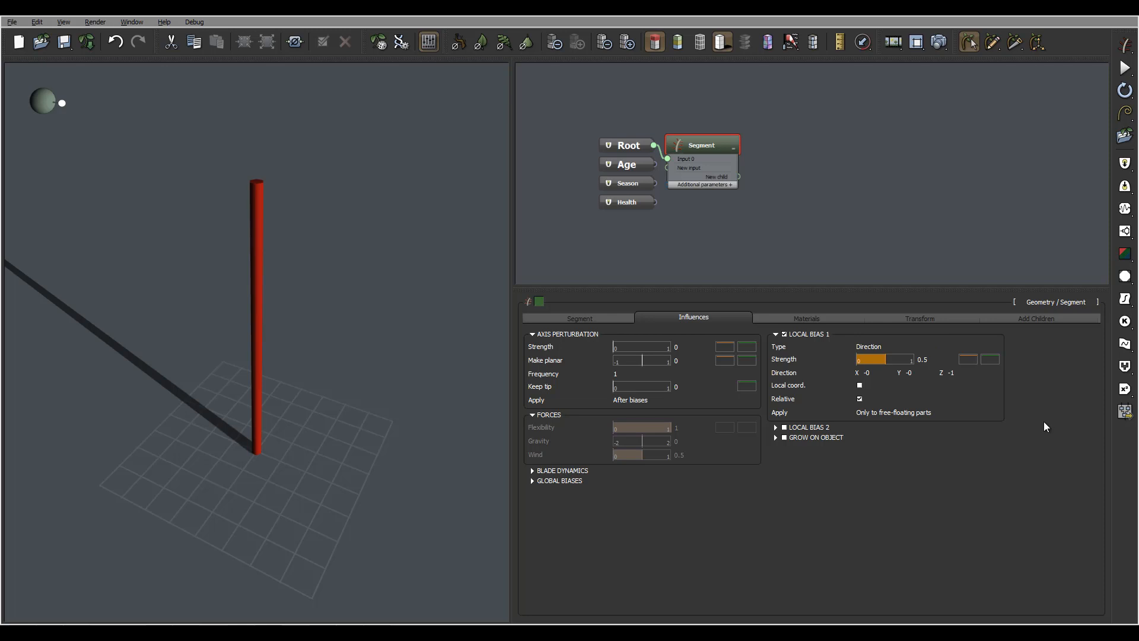
left_click_drag(308, 274, 265, 388)
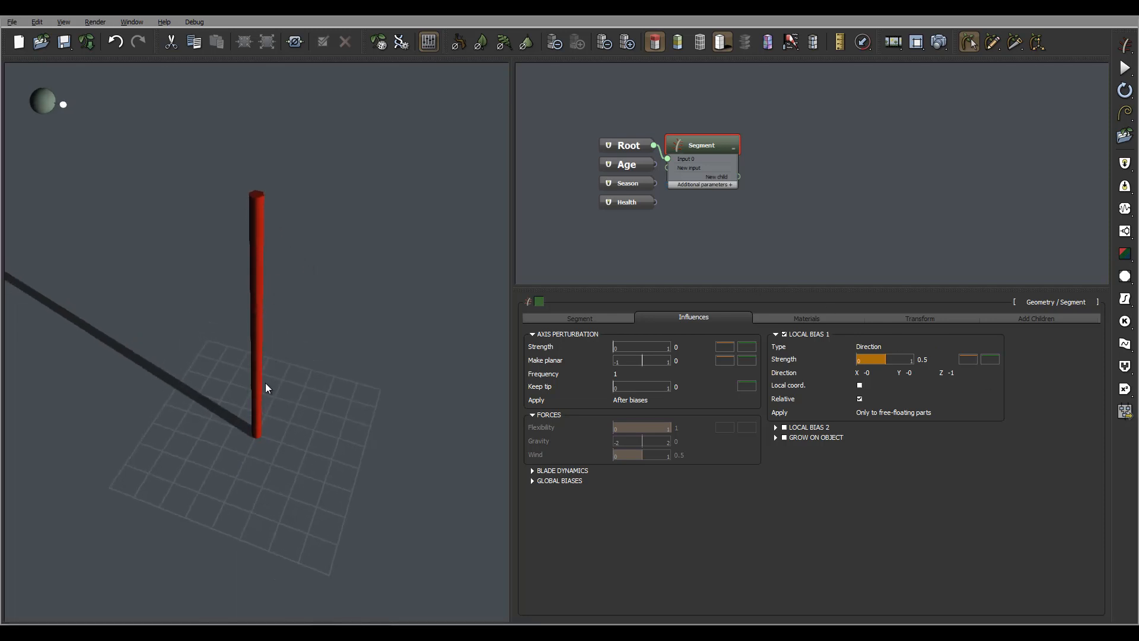
left_click_drag(271, 249, 288, 252)
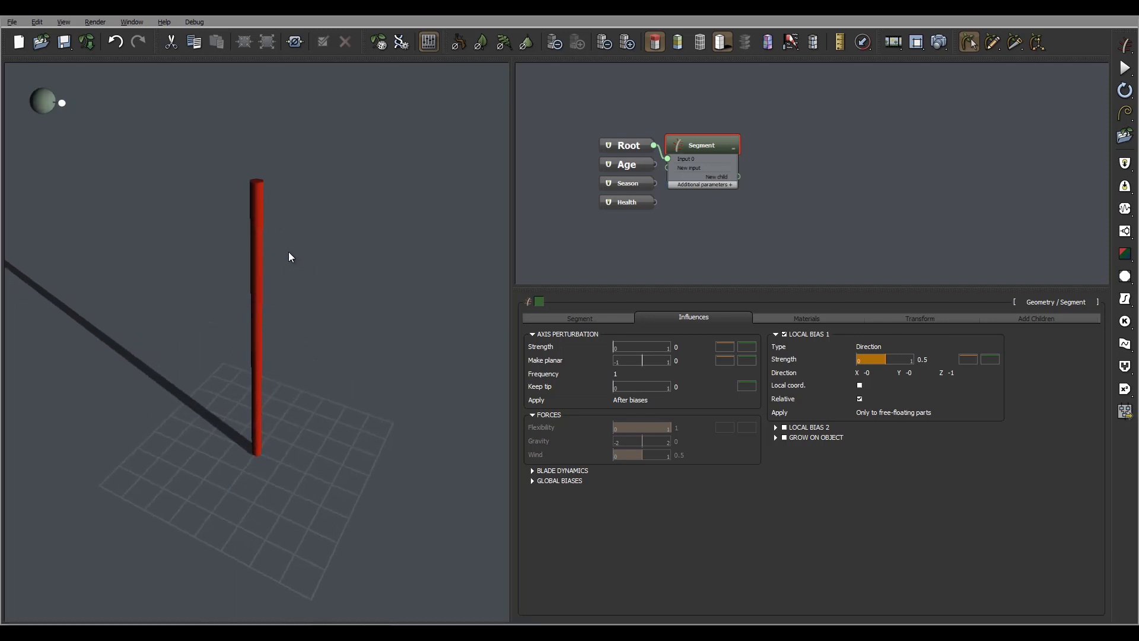
- Change the Local Bias 1 type to Swirl and set its strength to 6
left_click(890, 346)
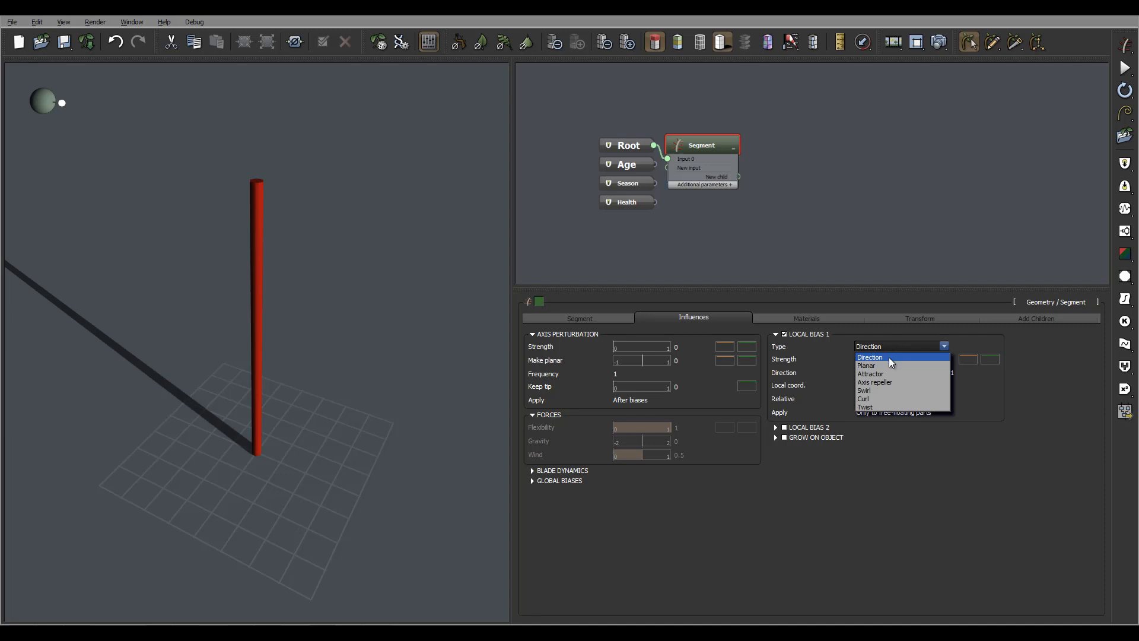
left_click(882, 389)
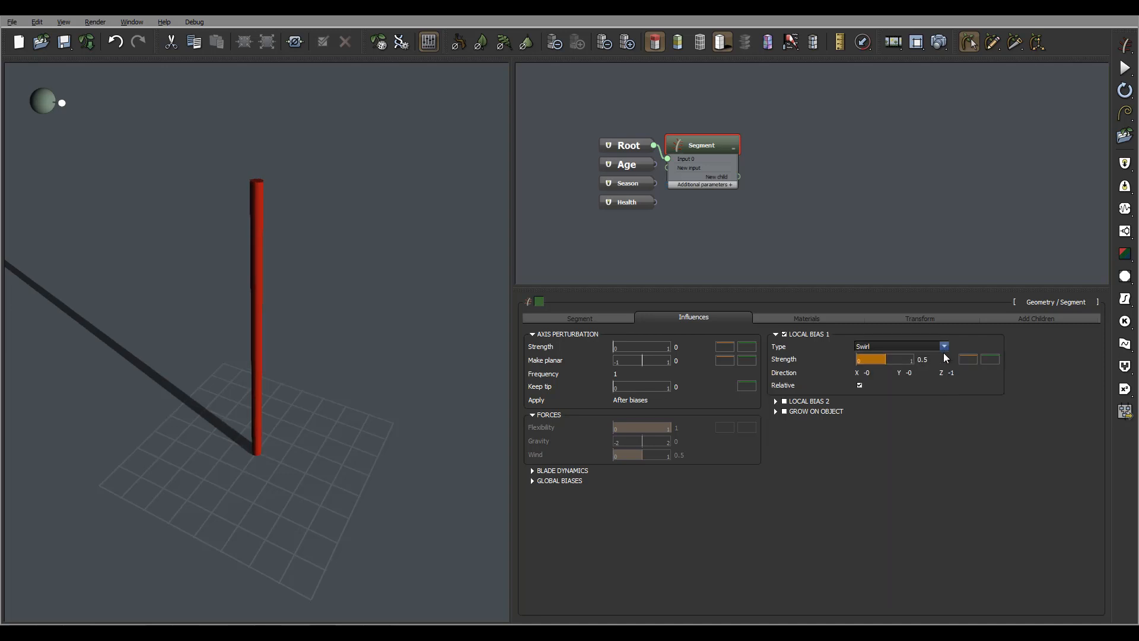
double_click(927, 359)
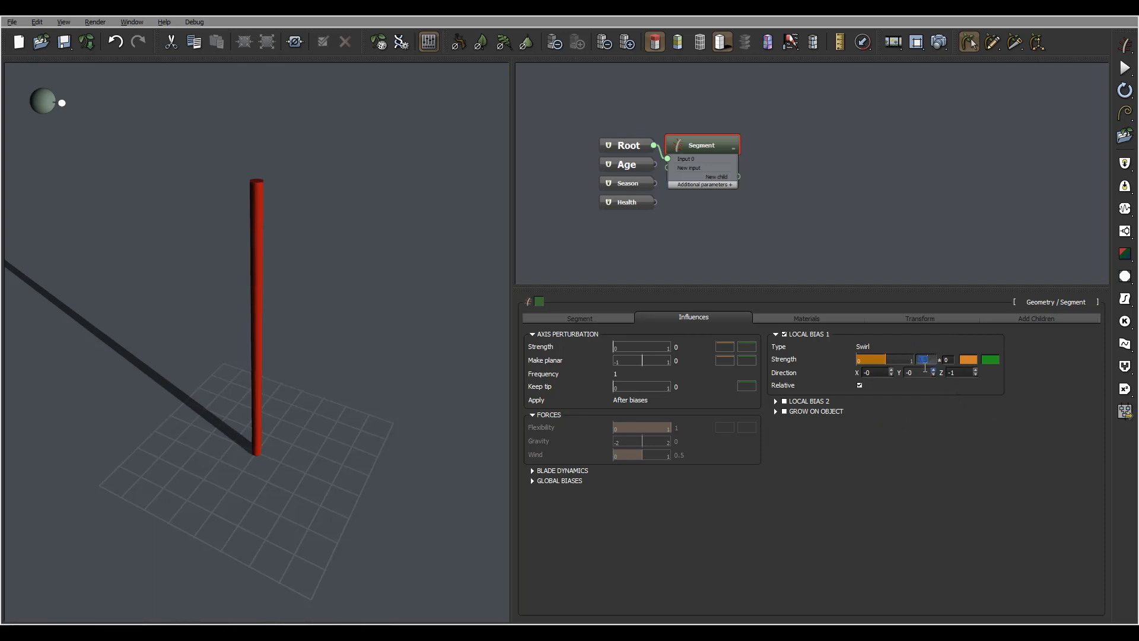
type("6")
key("Return")
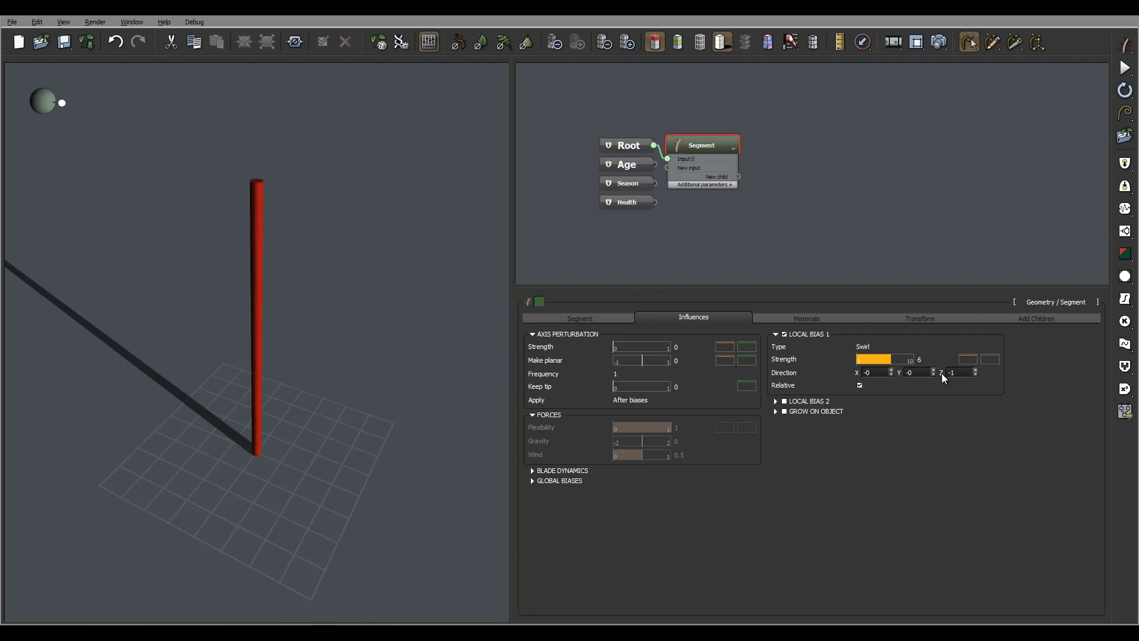
- Set the swirl bias direction to X 0.1, Y 0.1 and Z 0 and check the coiled segment
double_click(960, 373)
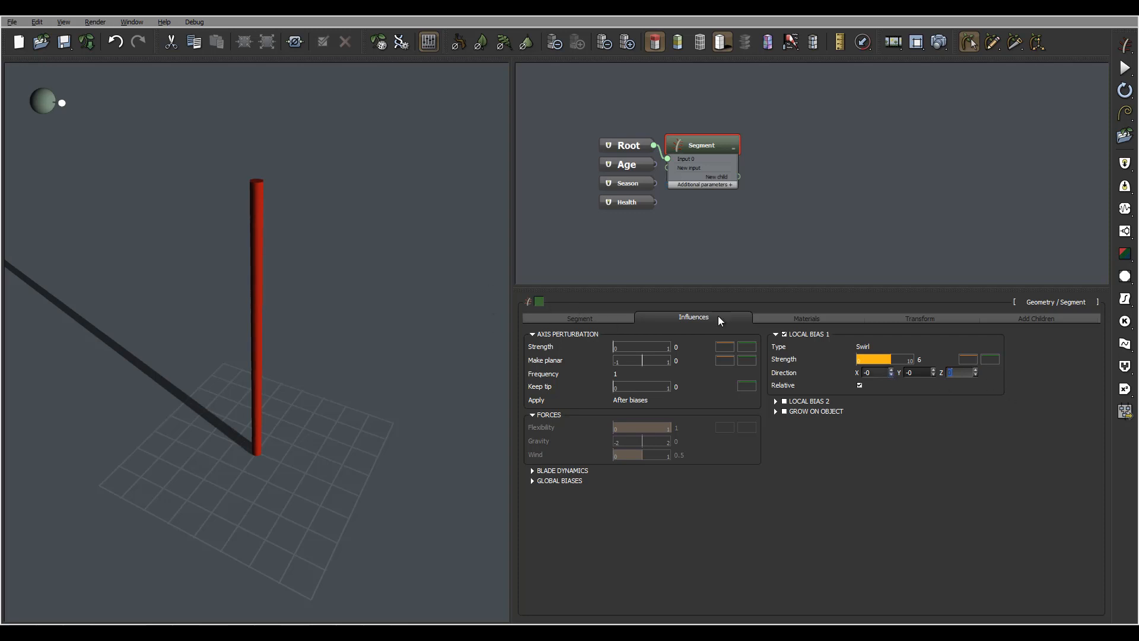
left_click_drag(415, 300, 418, 325)
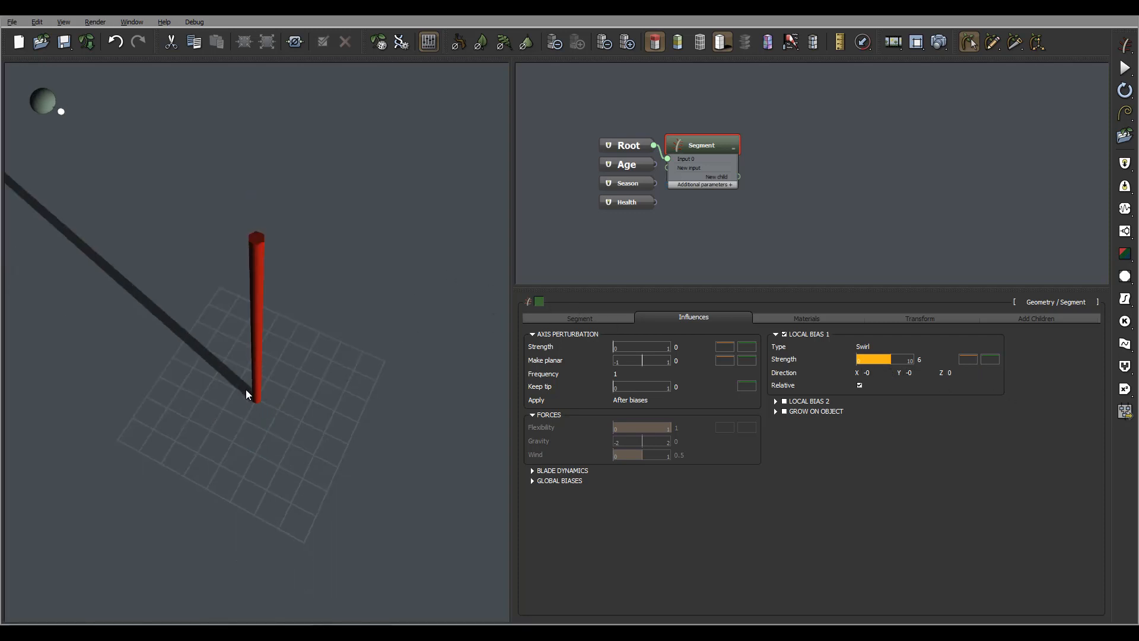
left_click_drag(298, 394, 318, 338)
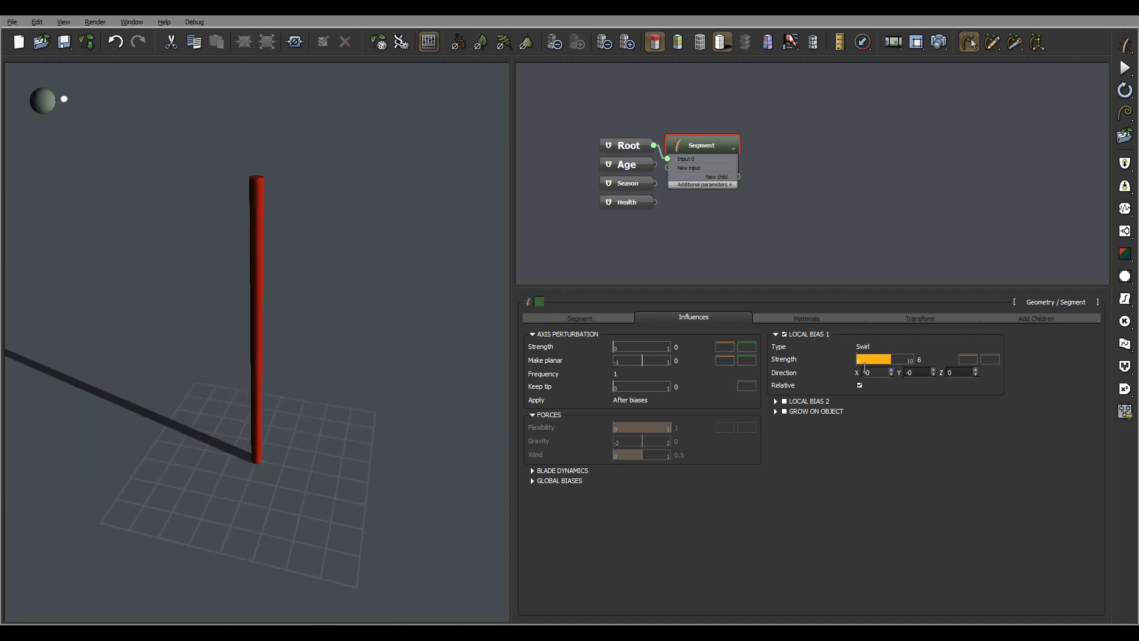
left_click(869, 374)
type("0.1")
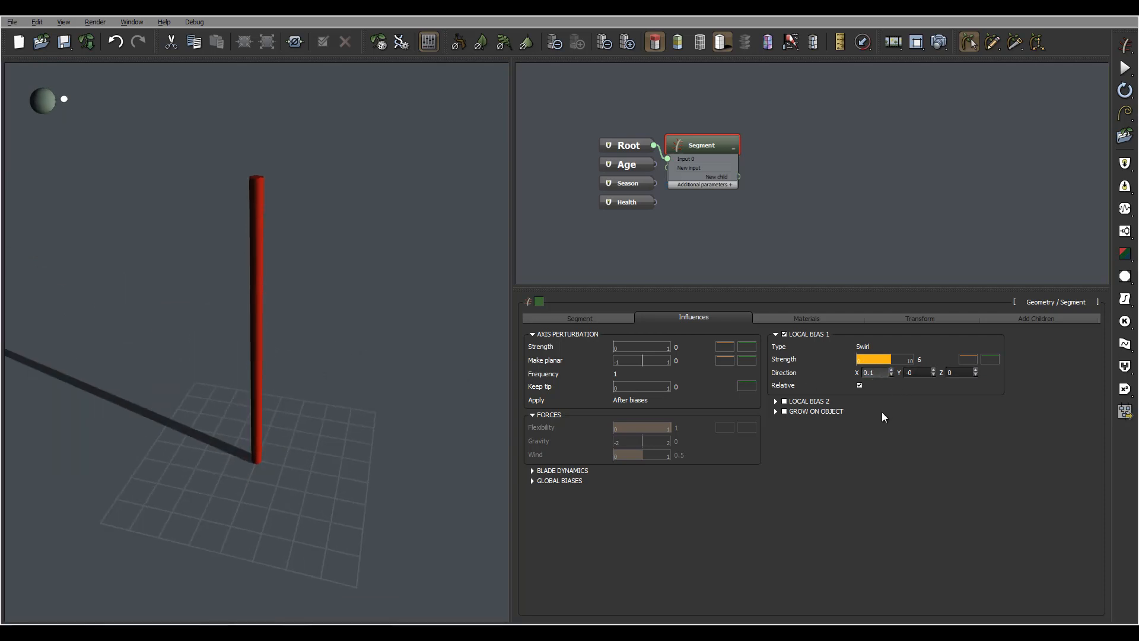
key("Return")
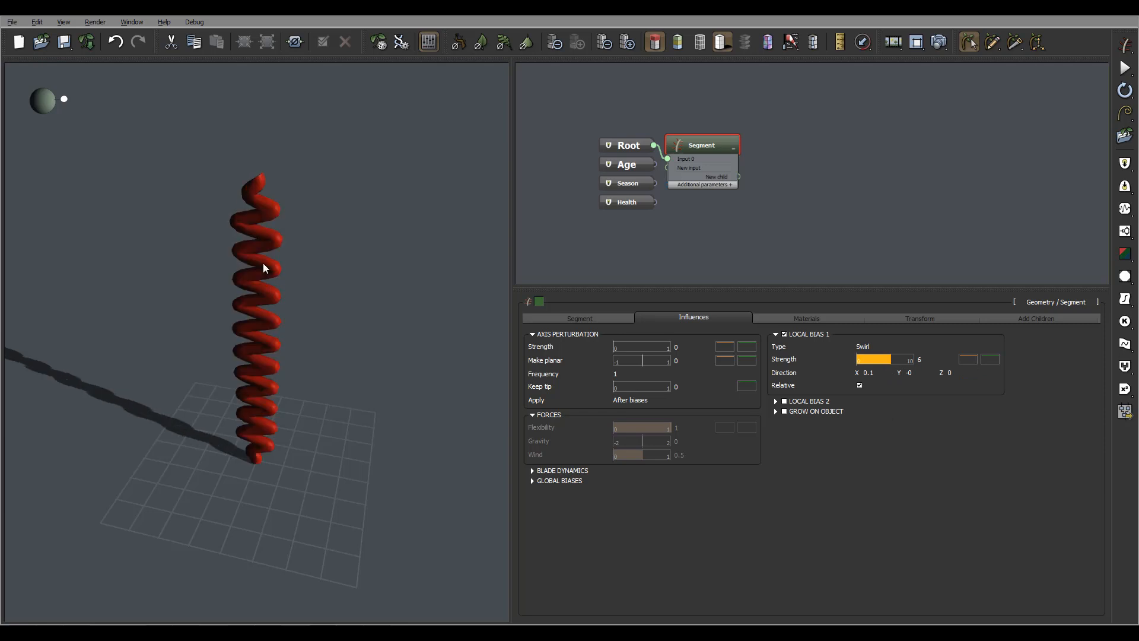
left_click_drag(265, 265, 310, 432)
left_click_drag(282, 378, 272, 267)
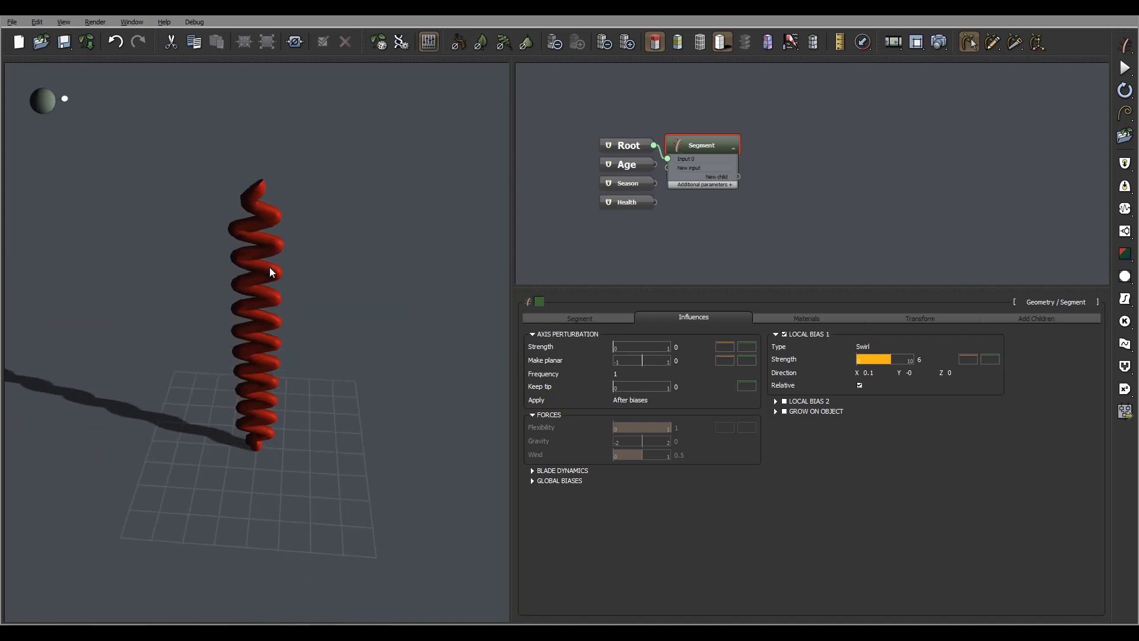
left_click(913, 374)
type("0.1")
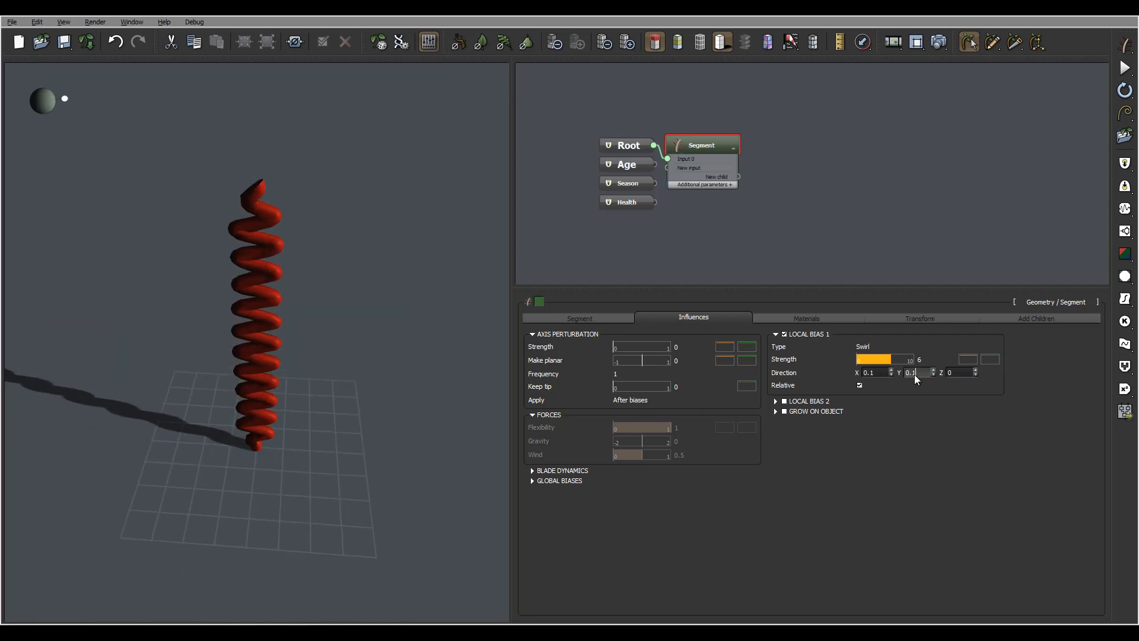
left_click_drag(336, 307, 460, 292)
- Reduce the segment's user-defined radius to 0.1
left_click(580, 318)
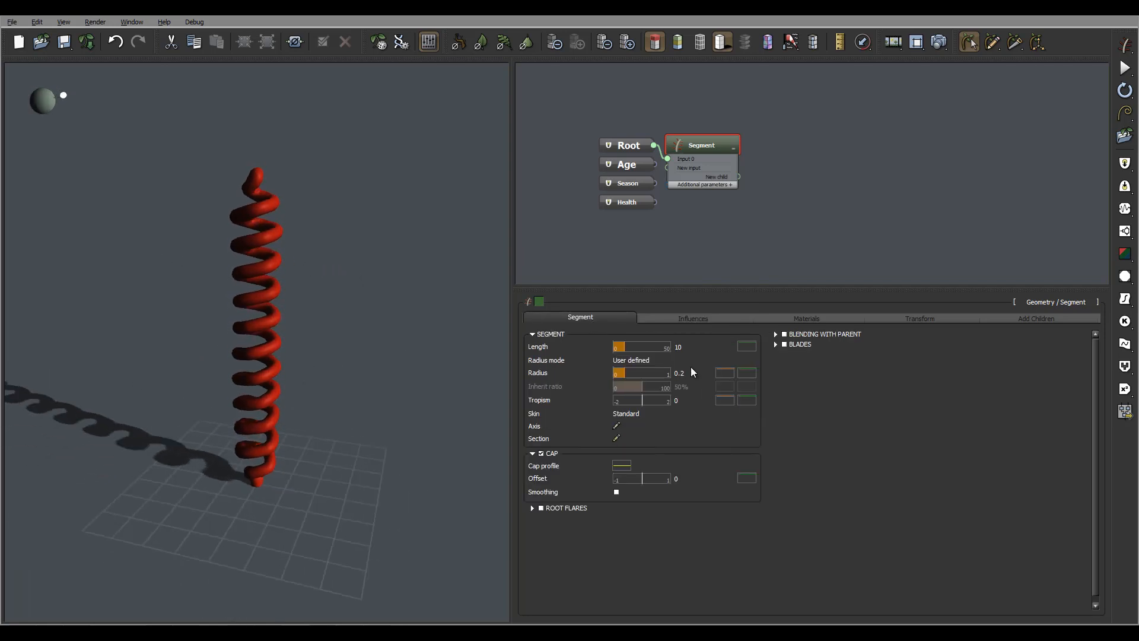
mouse_move(691, 373)
left_click(691, 373)
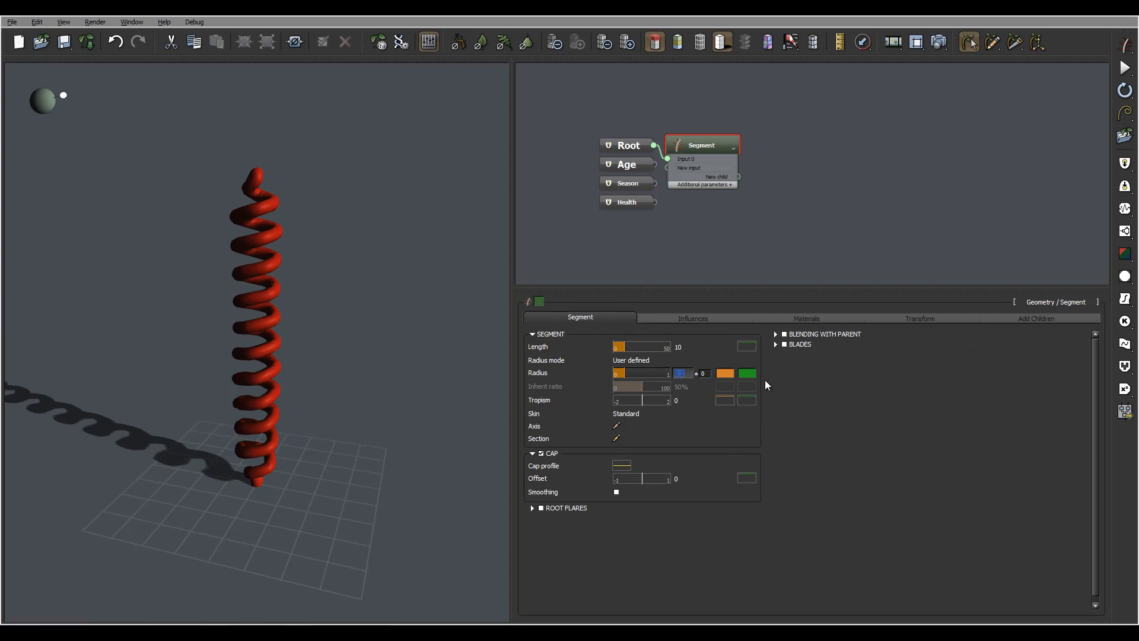
type("0.1")
key("Return")
left_click_drag(313, 243, 315, 333)
- Switch Local Bias 1 to the Curl type and set its strength to 4
left_click(686, 320)
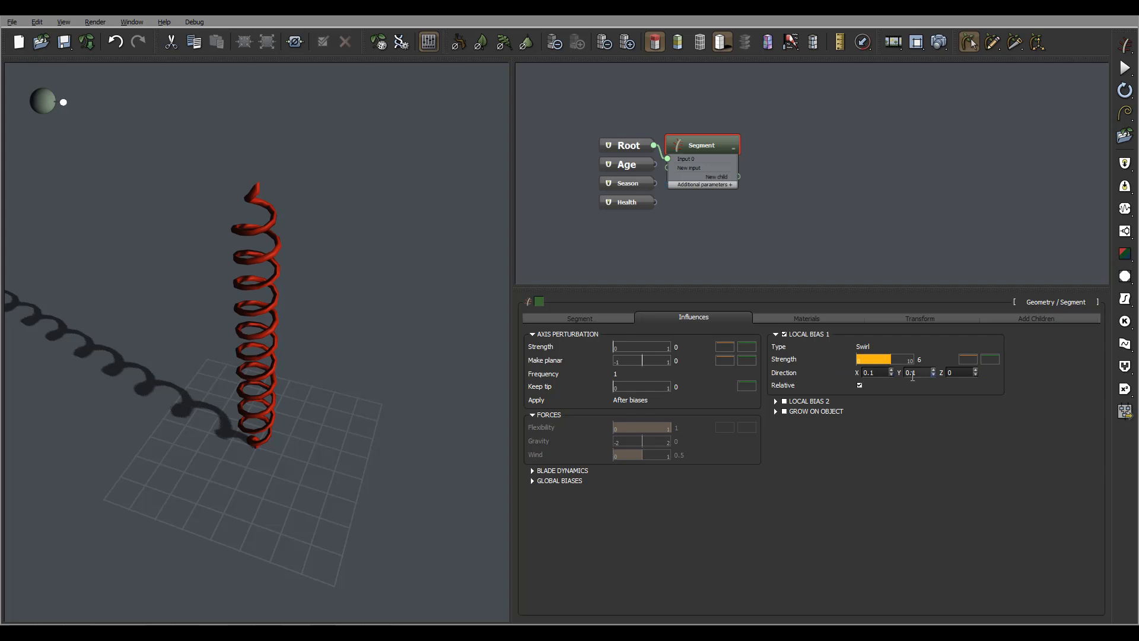
left_click(869, 348)
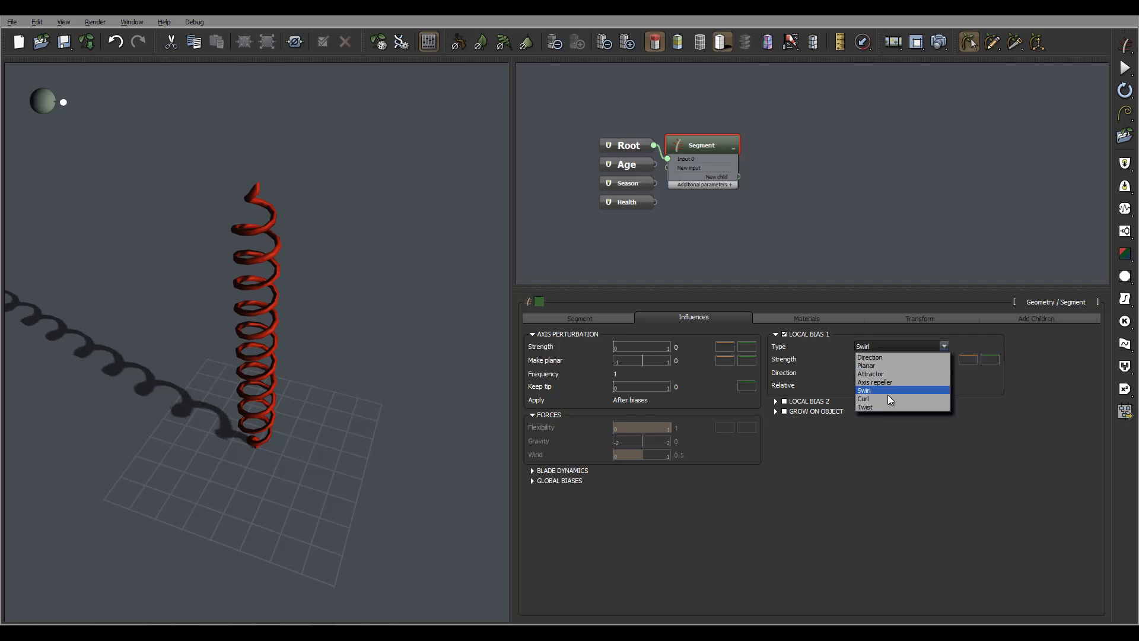
left_click(872, 393)
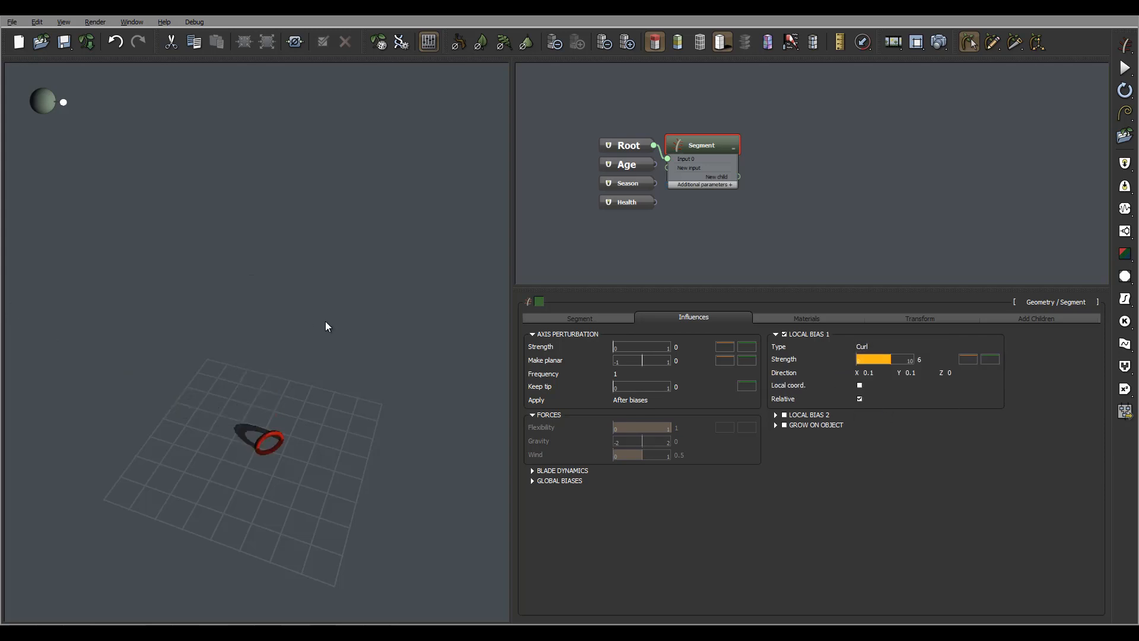
middle_click_drag(325, 322, 294, 263)
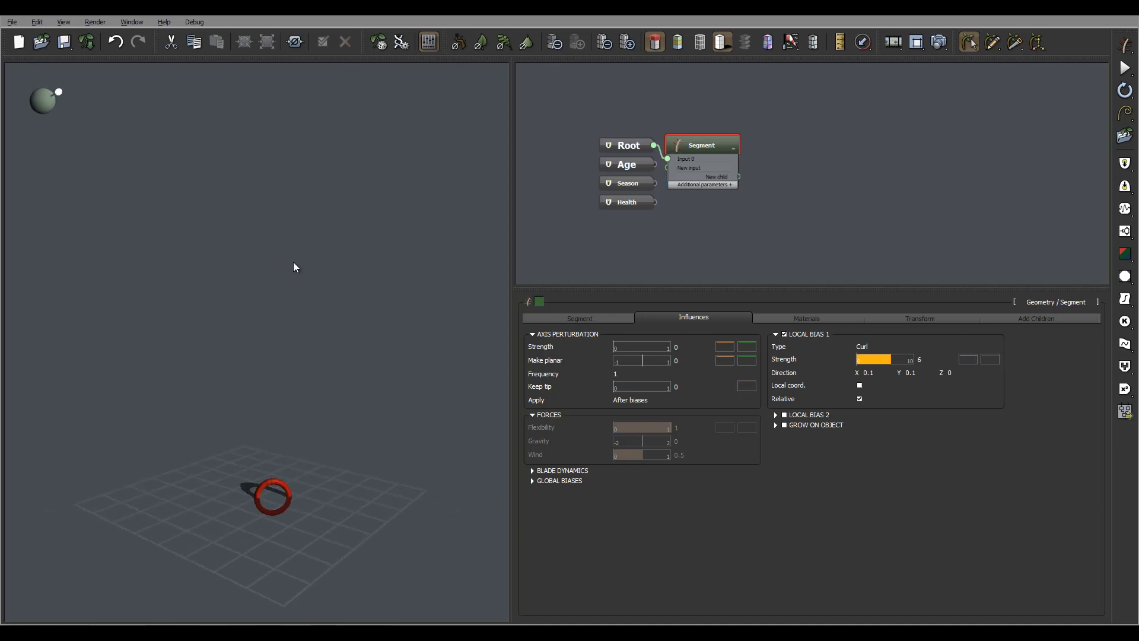
double_click(874, 372)
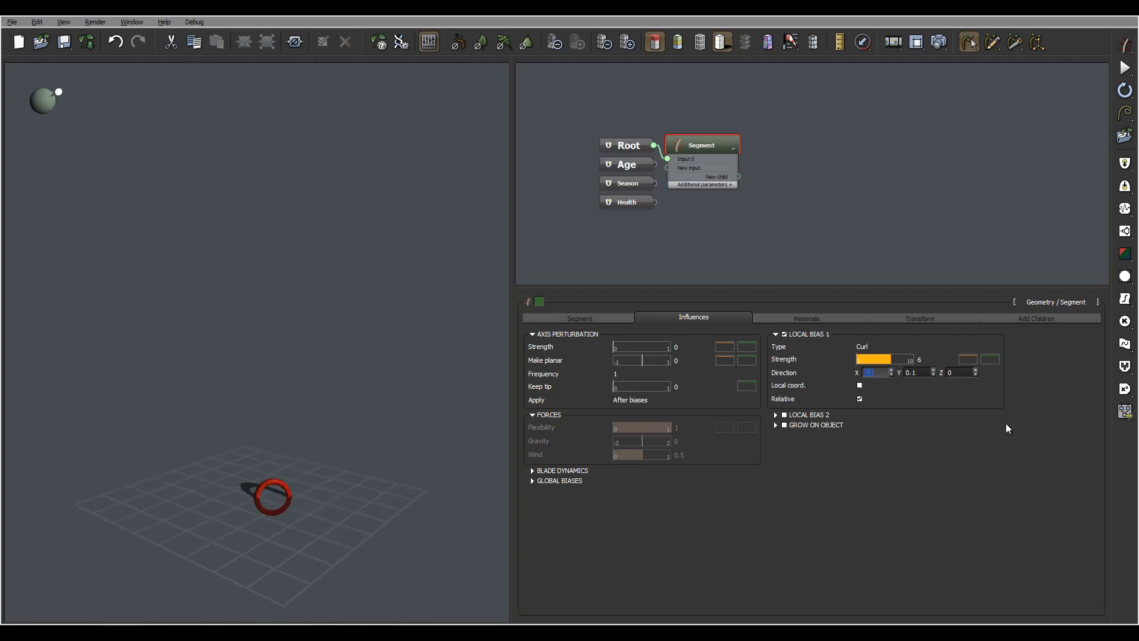
double_click(921, 360)
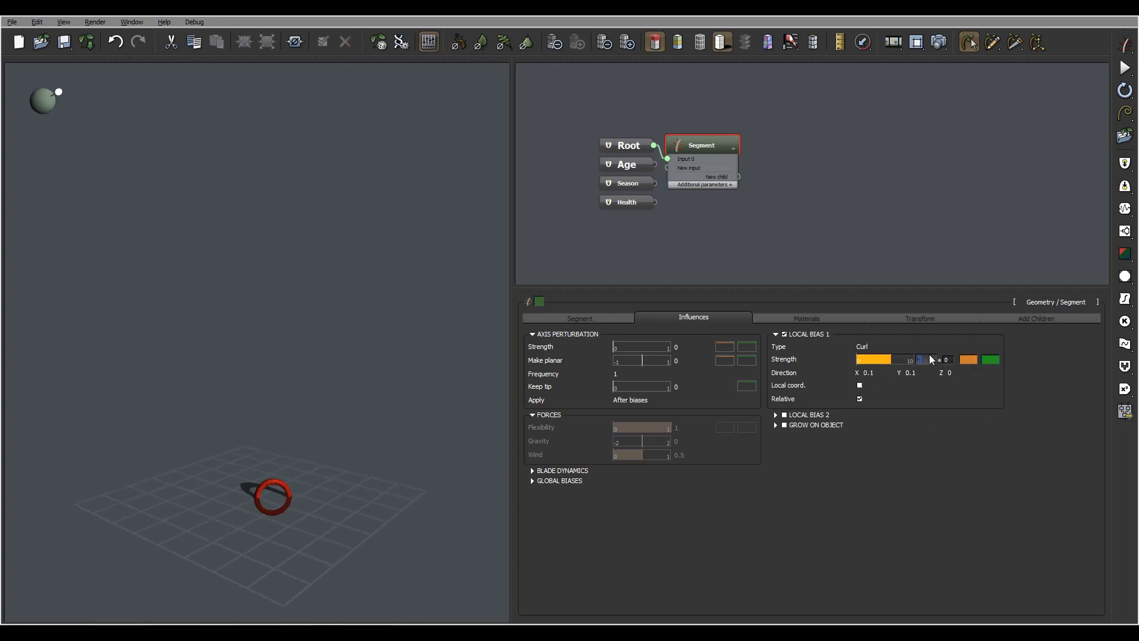
type("4")
key("Return")
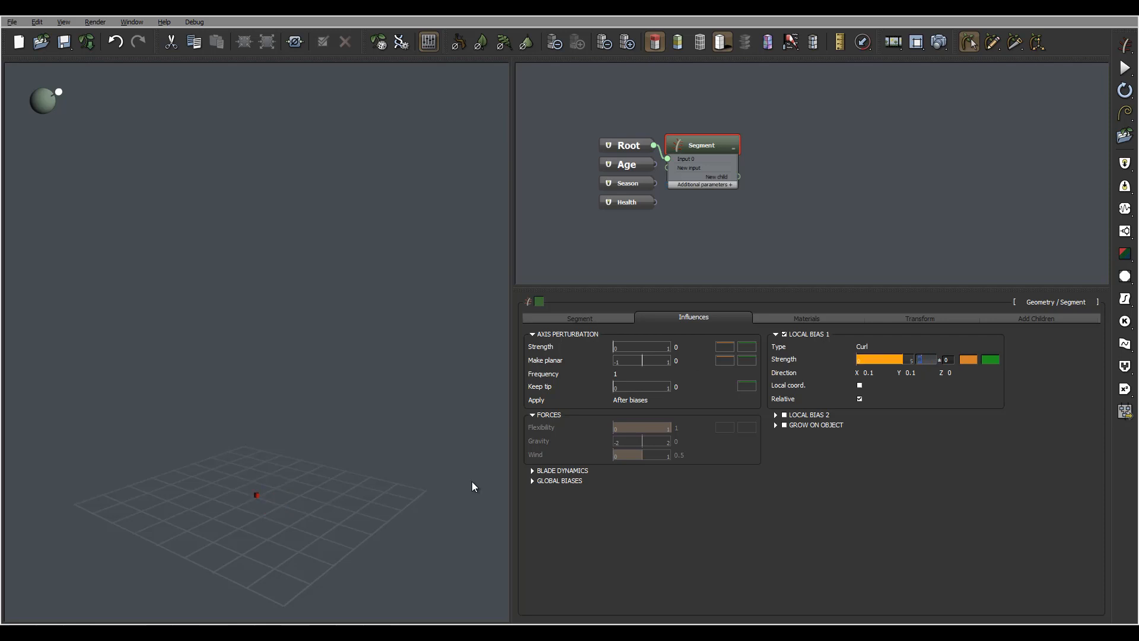
- Set the curl bias direction to 0 on both X and Y
double_click(881, 374)
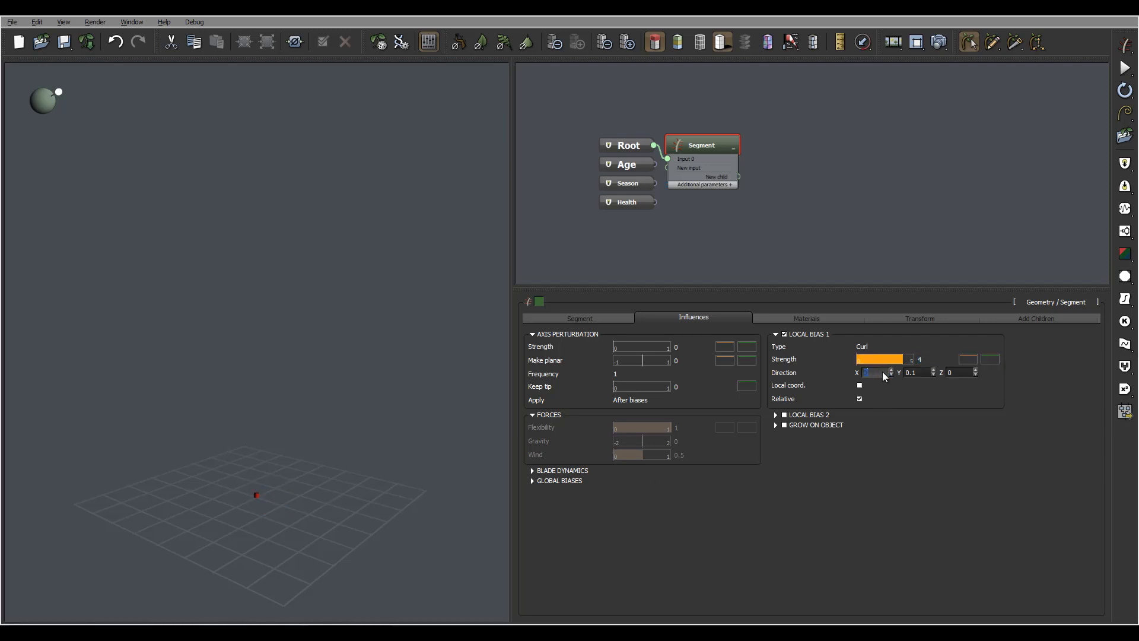
double_click(927, 373)
type("0")
key("Return")
right_click_drag(347, 445, 254, 462)
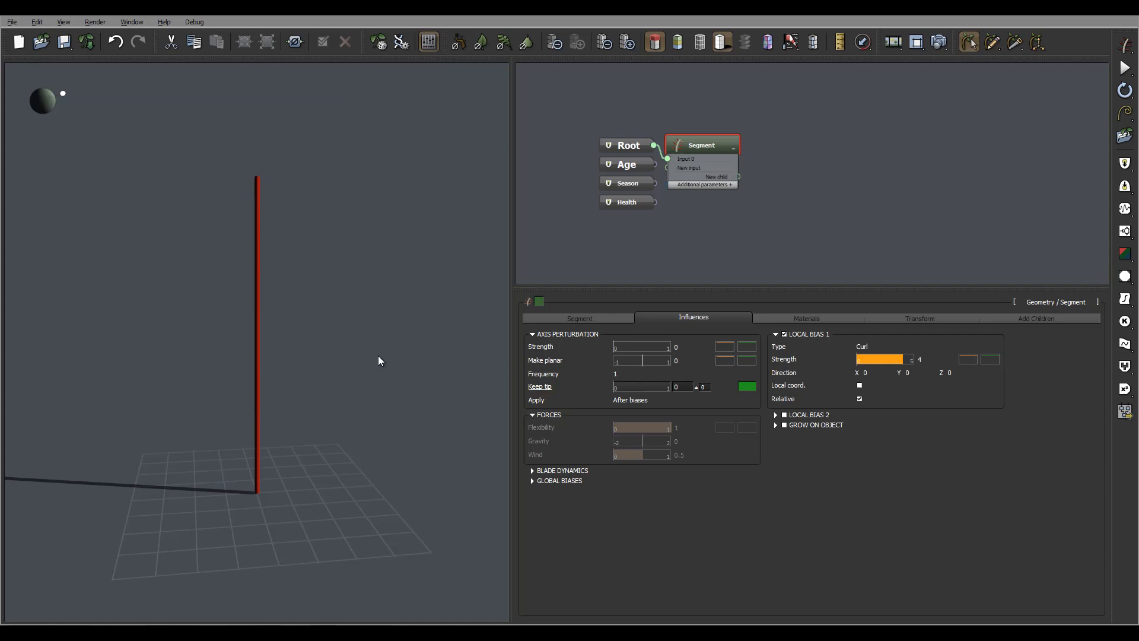
- Set the curl bias direction to X 0.2, Y 0 and Z 0.2, and view the arched segment
double_click(878, 373)
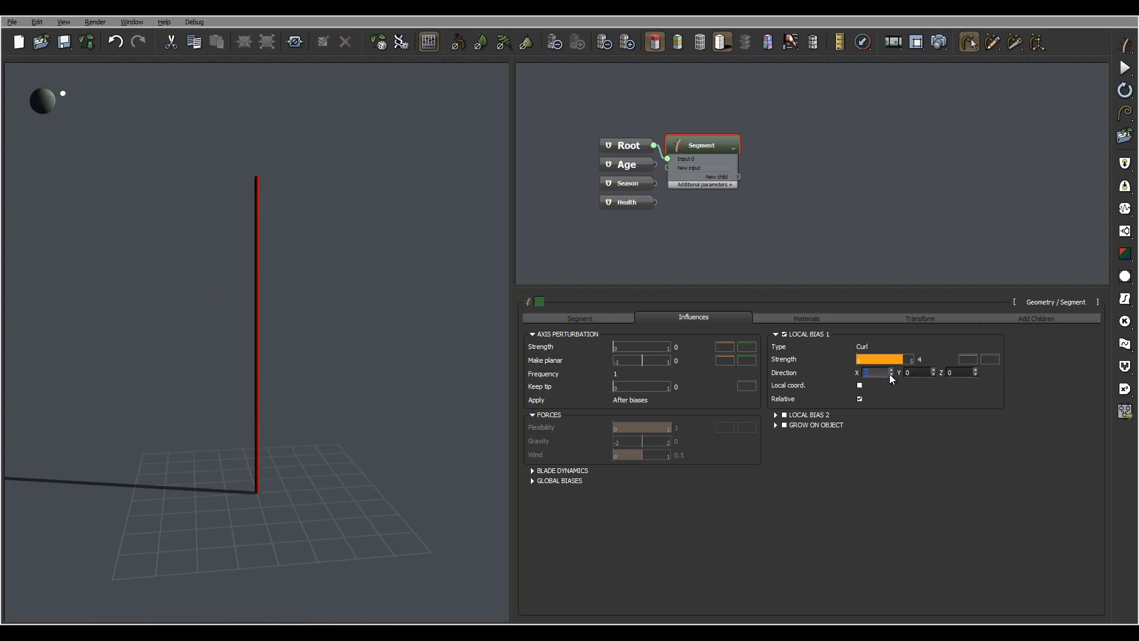
key("Return")
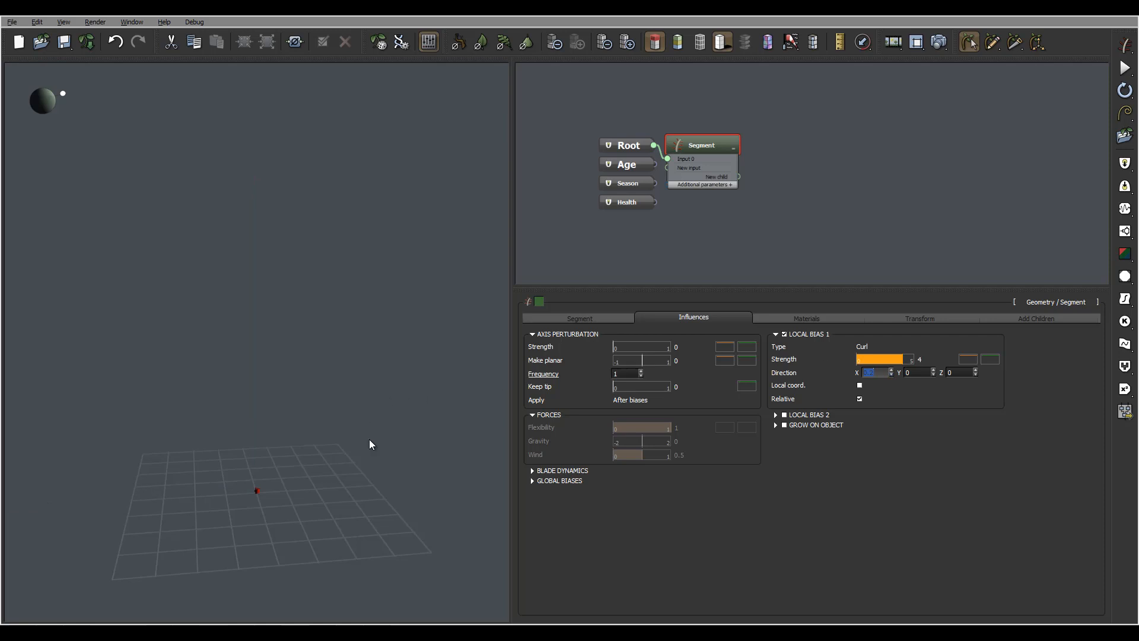
right_click_drag(369, 440, 368, 406)
double_click(911, 372)
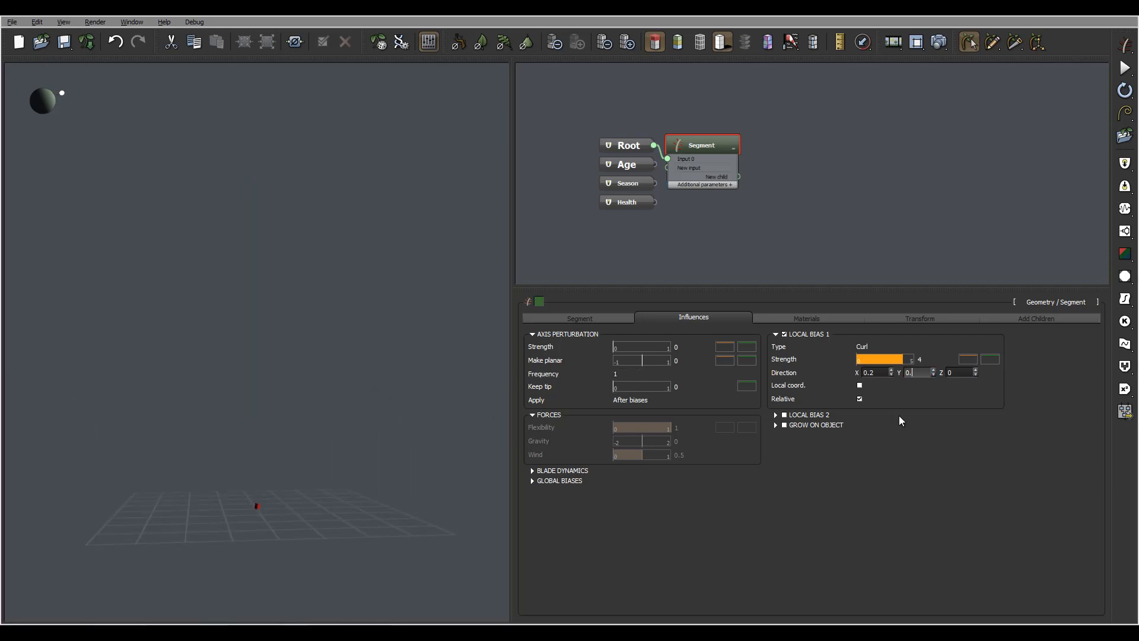
double_click(959, 373)
type("0.2")
key("Return")
right_click_drag(173, 386, 306, 458)
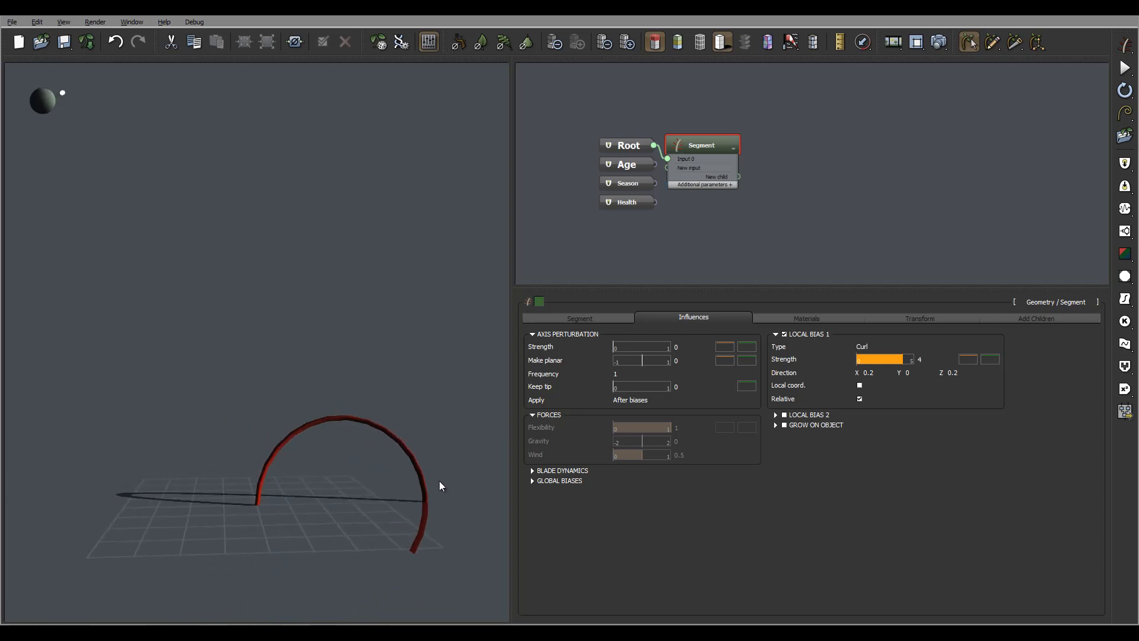
- Edit the curl bias strength profile into a curve that rises along the segment's length, and inspect the resulting bend
left_click(587, 318)
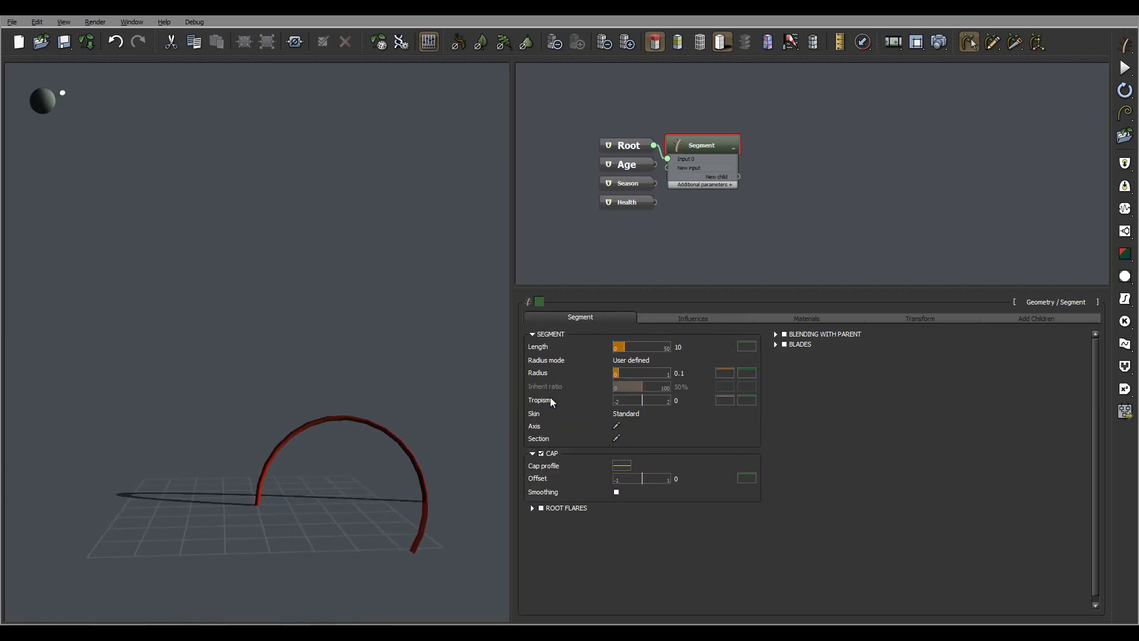
right_click_drag(321, 409, 394, 399)
left_click(692, 318)
left_click(968, 360)
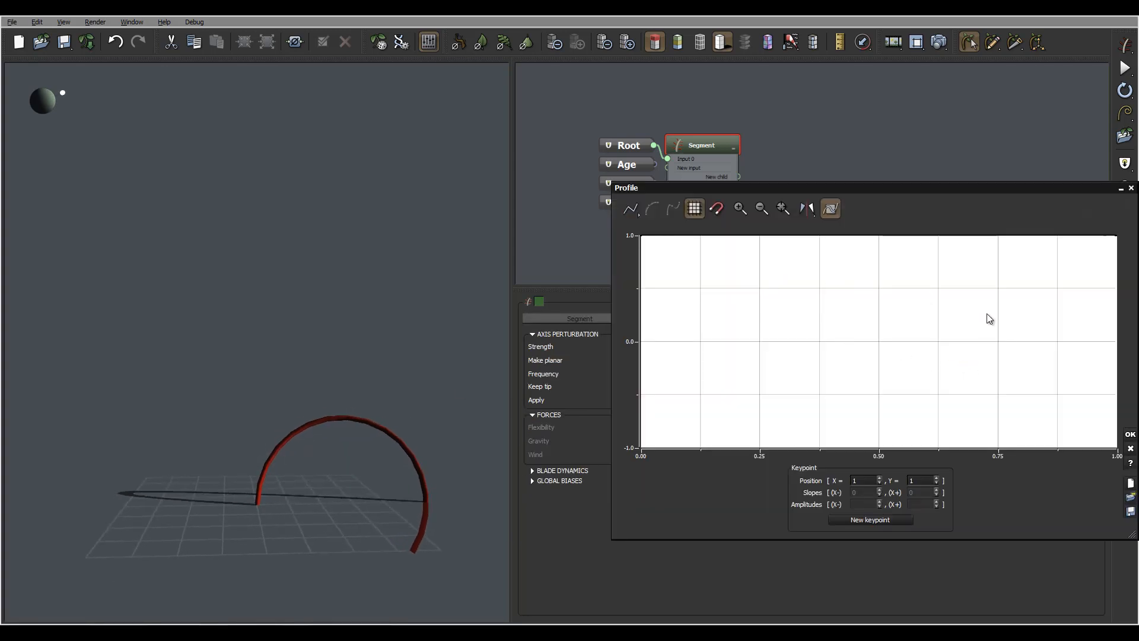
left_click_drag(672, 259, 956, 259)
right_click_drag(414, 416, 247, 426)
left_click(1130, 433)
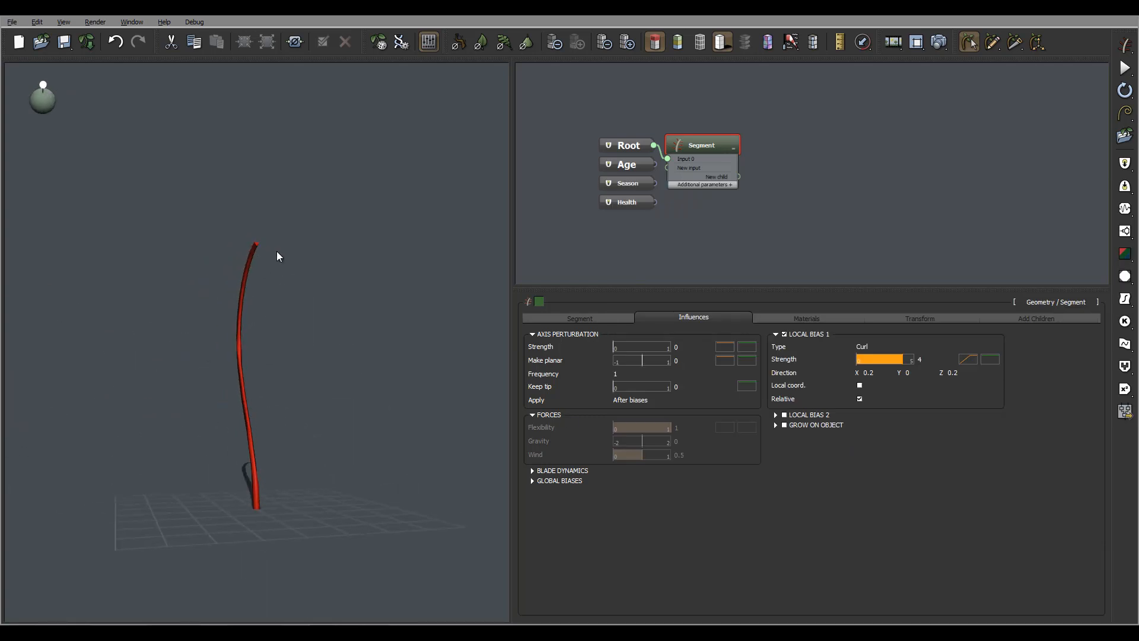
right_click_drag(277, 256, 490, 265)
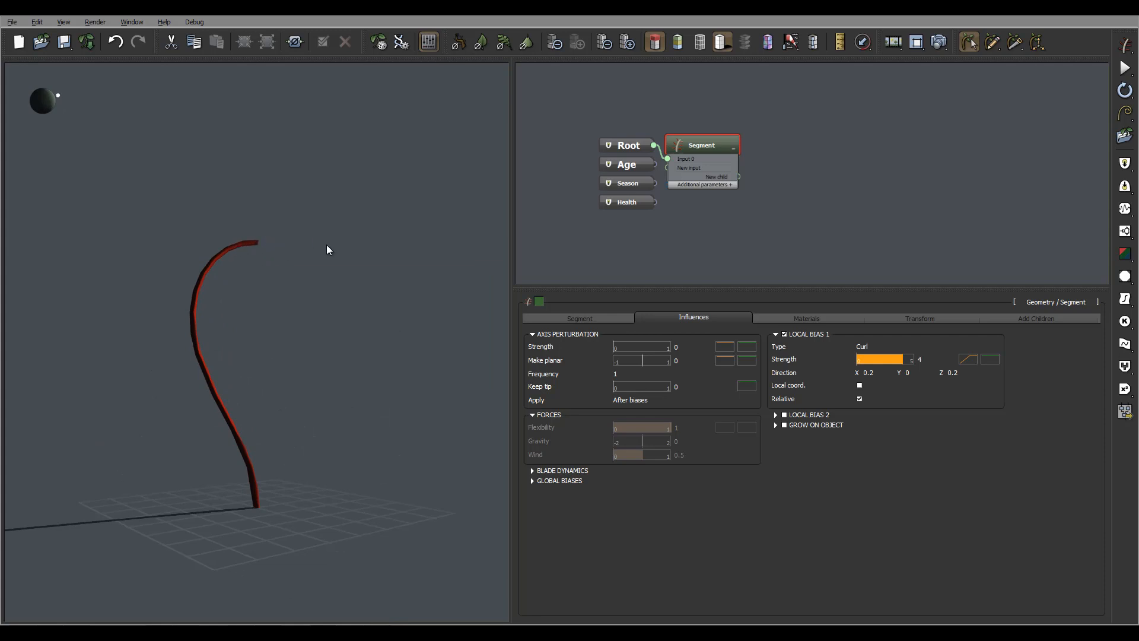
right_click_drag(327, 245, 271, 252)
- Add a Ball geometry node to the graph and connect it to the Segment as a new child
left_click(816, 165)
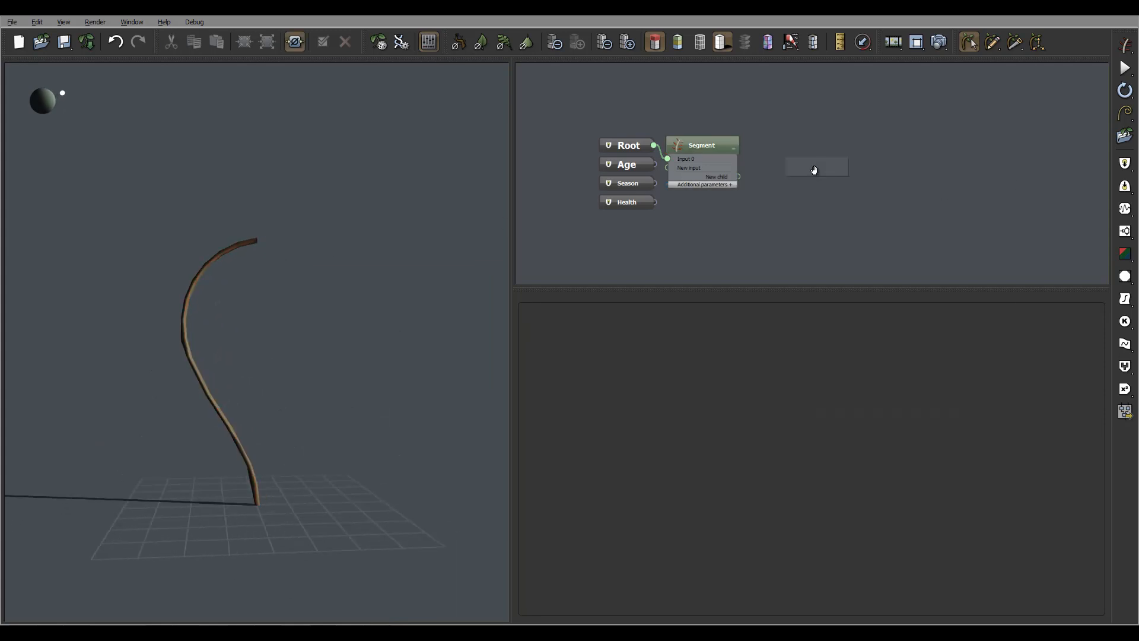
right_click(814, 166)
mouse_move(860, 170)
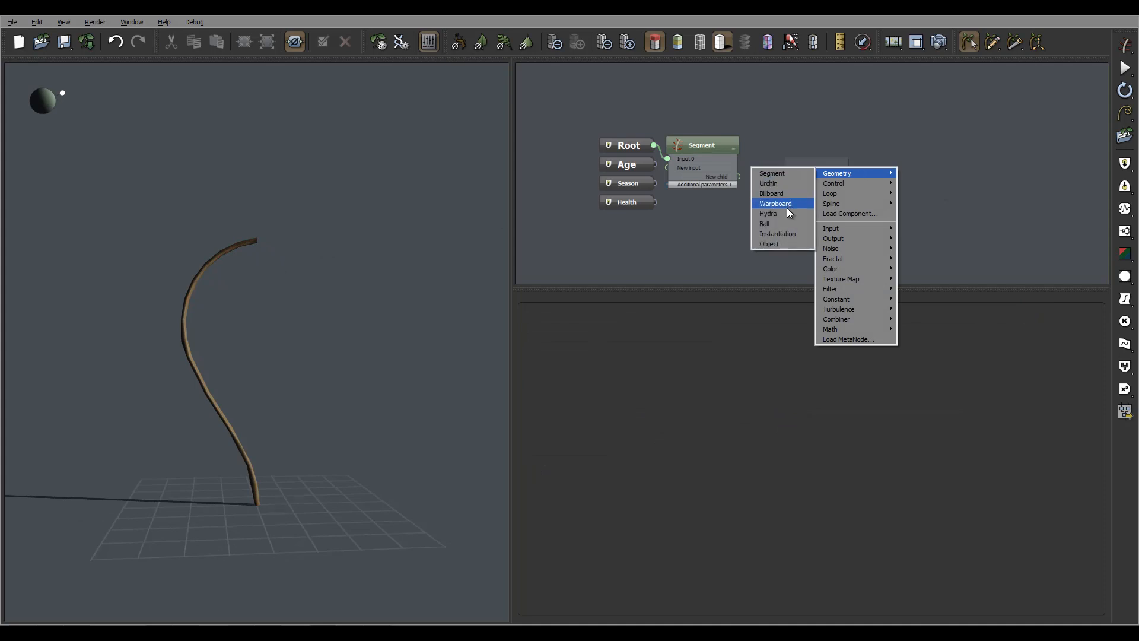
left_click(785, 223)
left_click_drag(789, 165, 734, 180)
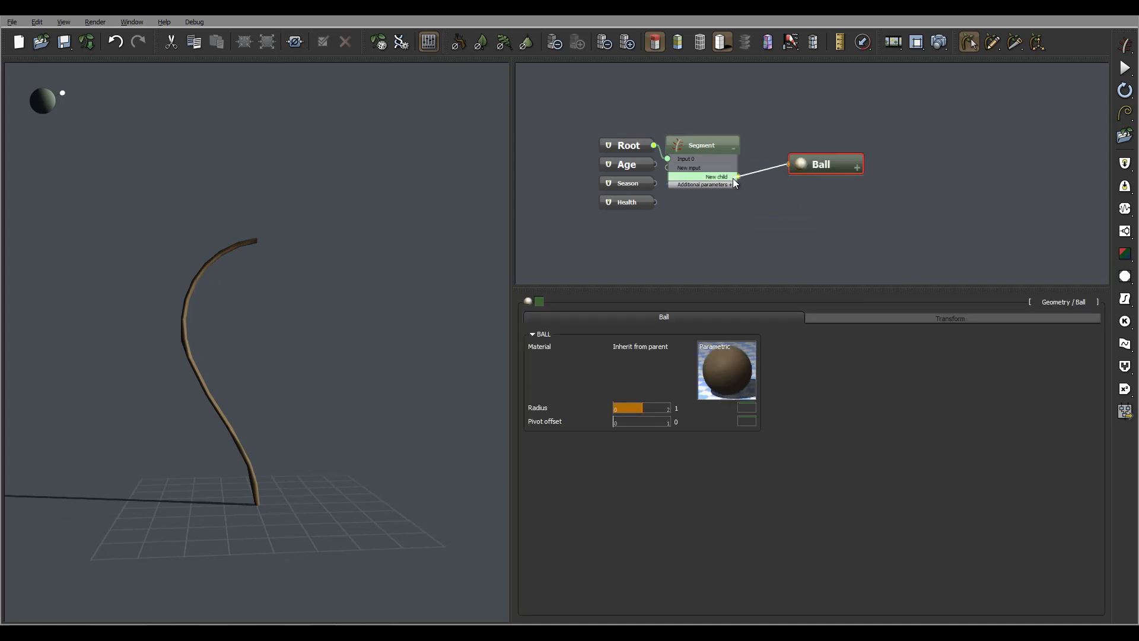
- Place the ball at the tip of the segment and set its orientation angle to 0°
left_click(710, 142)
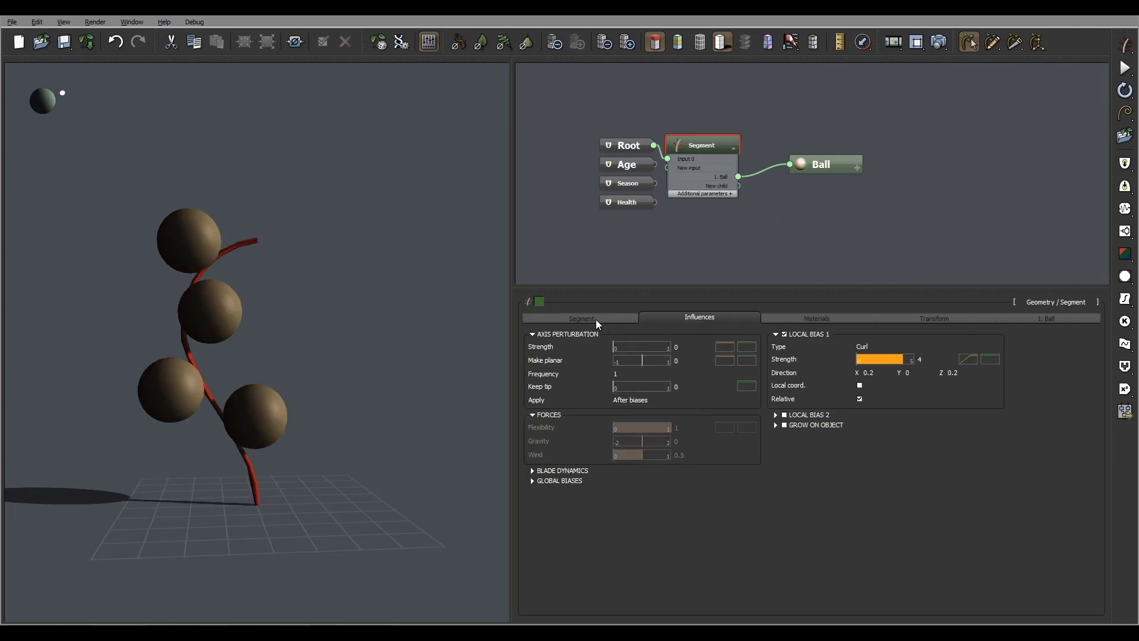
left_click(596, 319)
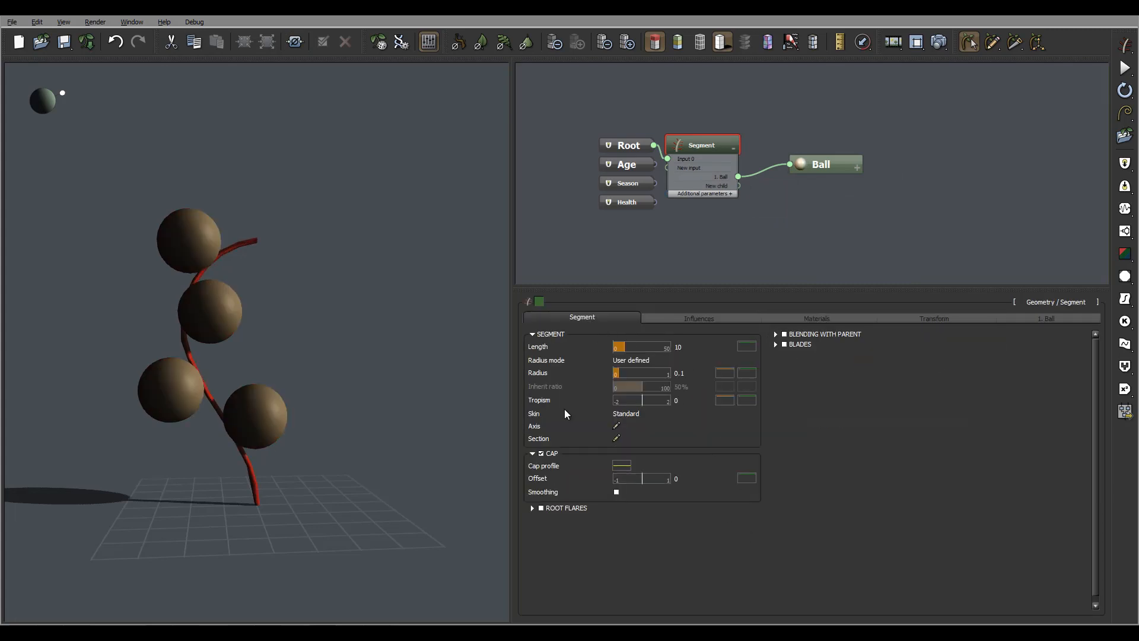
left_click(1045, 319)
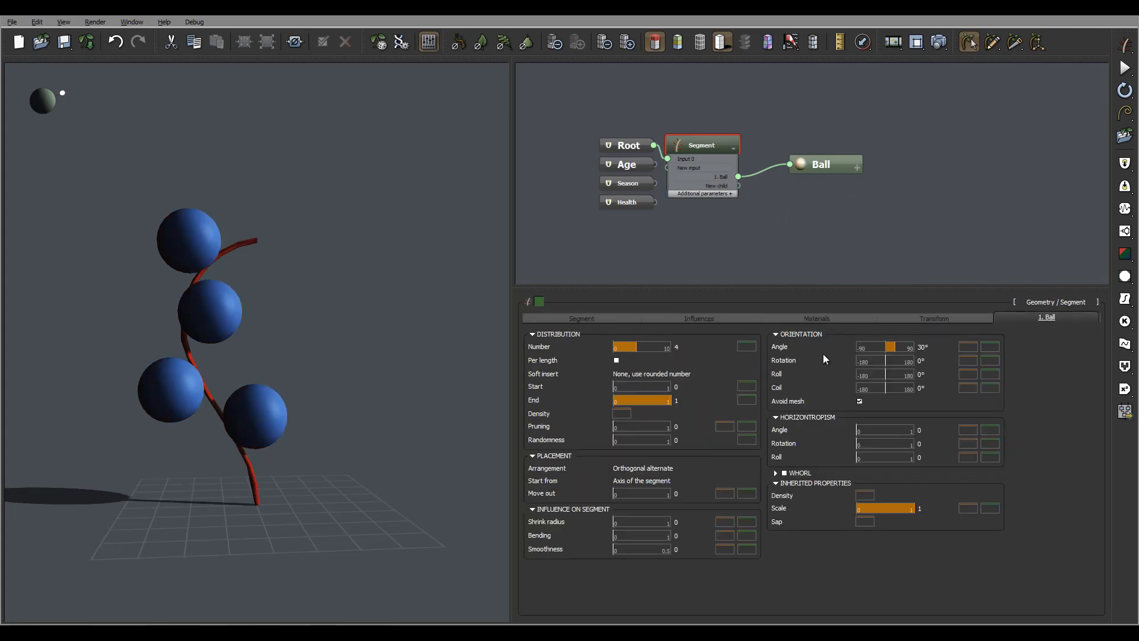
left_click(645, 482)
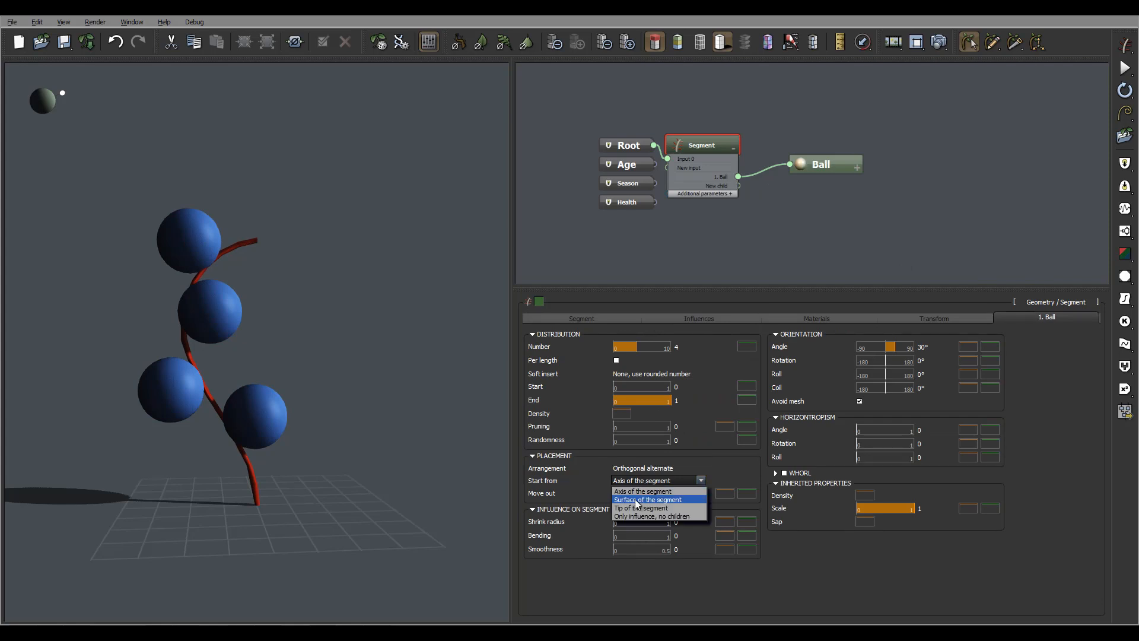
left_click(686, 513)
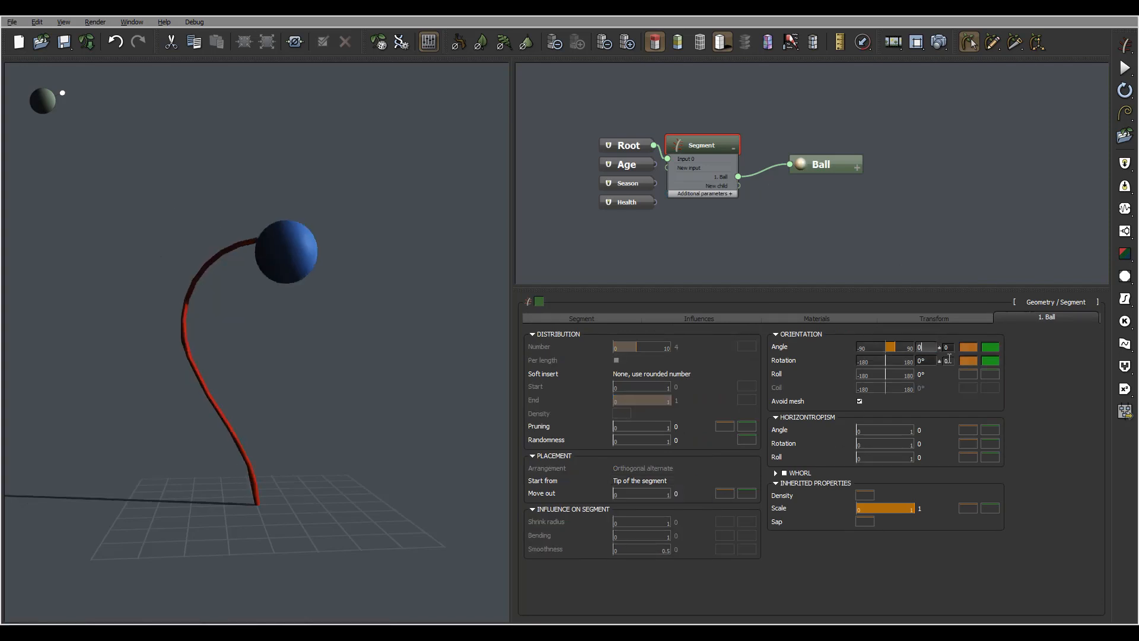
key("Return")
middle_click_drag(194, 292, 334, 297)
- Set the Ball node's radius to 0.3
left_click(826, 168)
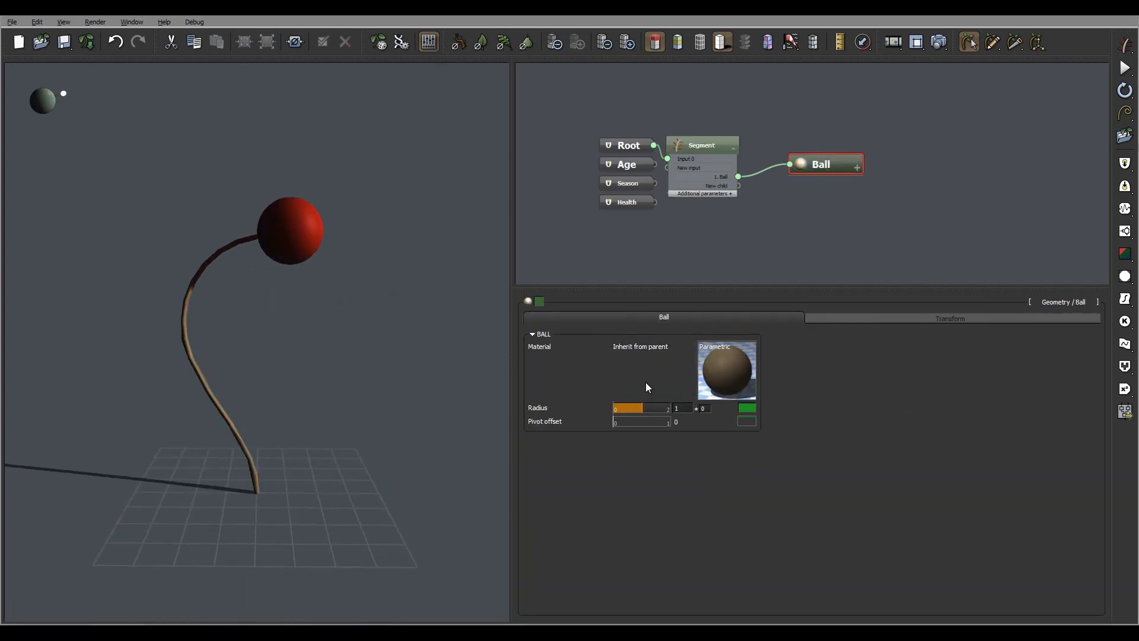
double_click(689, 407)
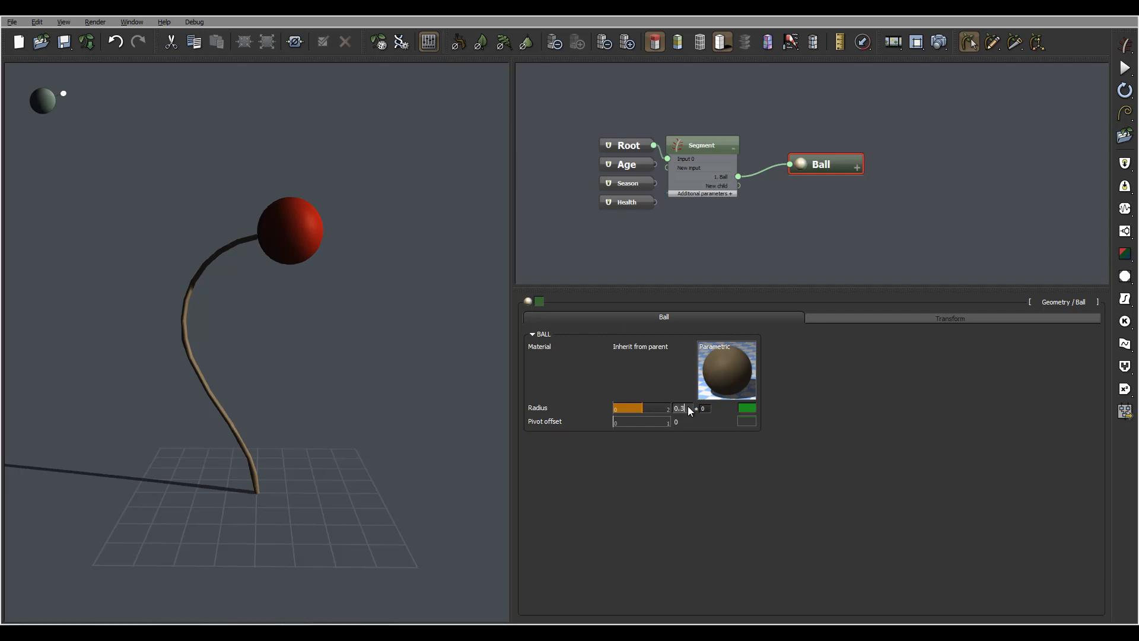
type("0.3")
key("Return")
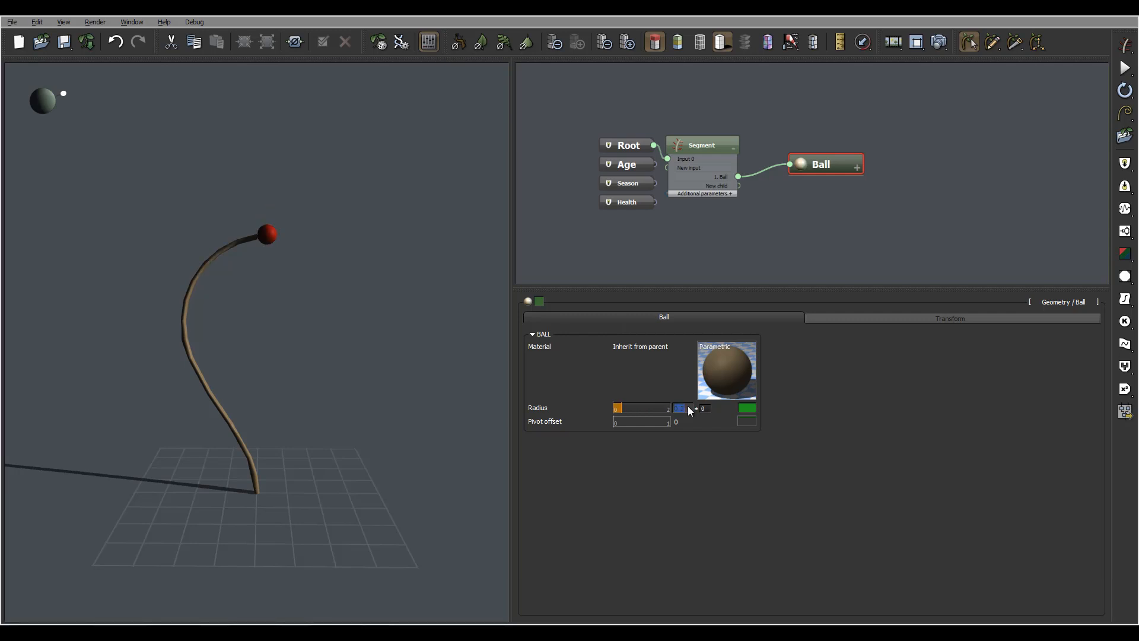
- Try stretching the ball by setting its X scale to 2, and inspect its shape
left_click(930, 318)
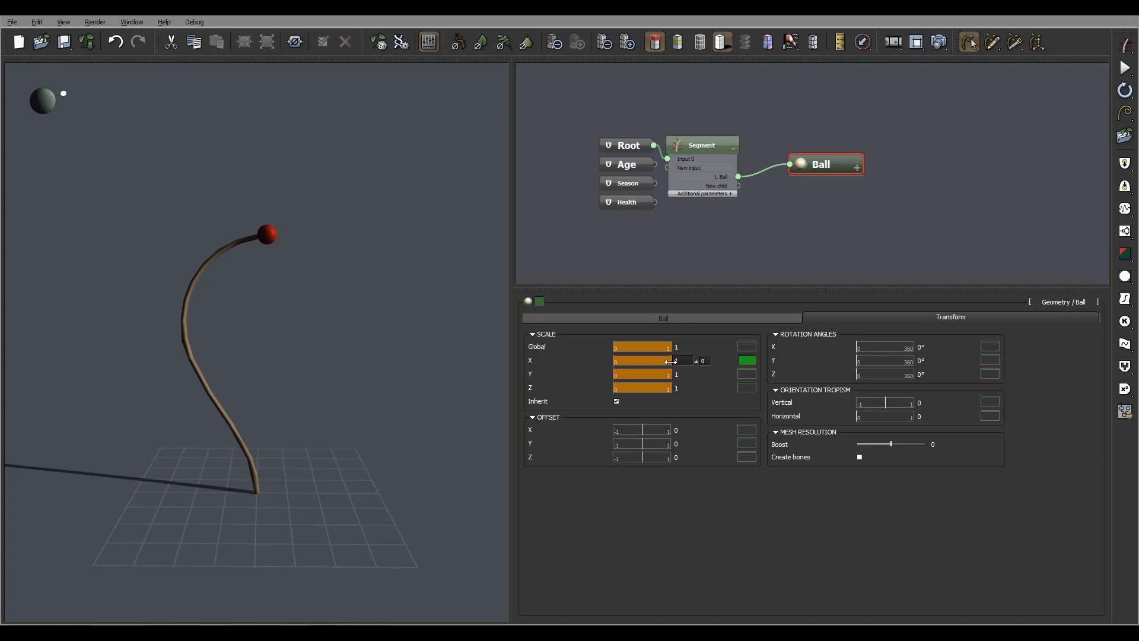
left_click(679, 363)
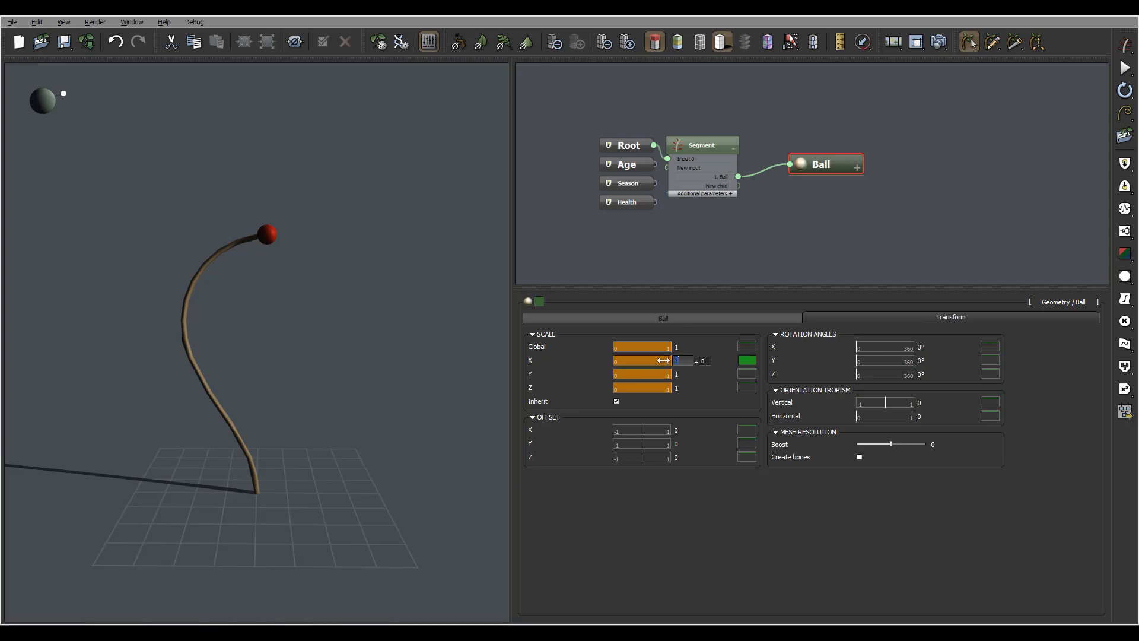
left_click_drag(666, 361, 677, 361)
left_click(677, 361)
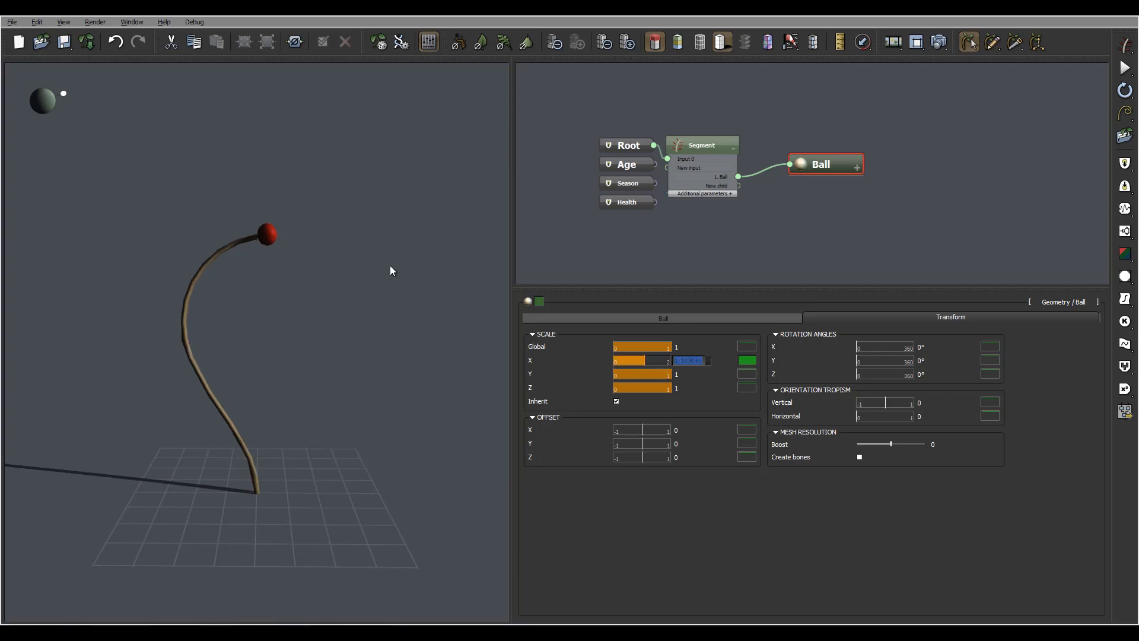
right_click_drag(356, 242, 295, 330)
left_click_drag(676, 361, 774, 375)
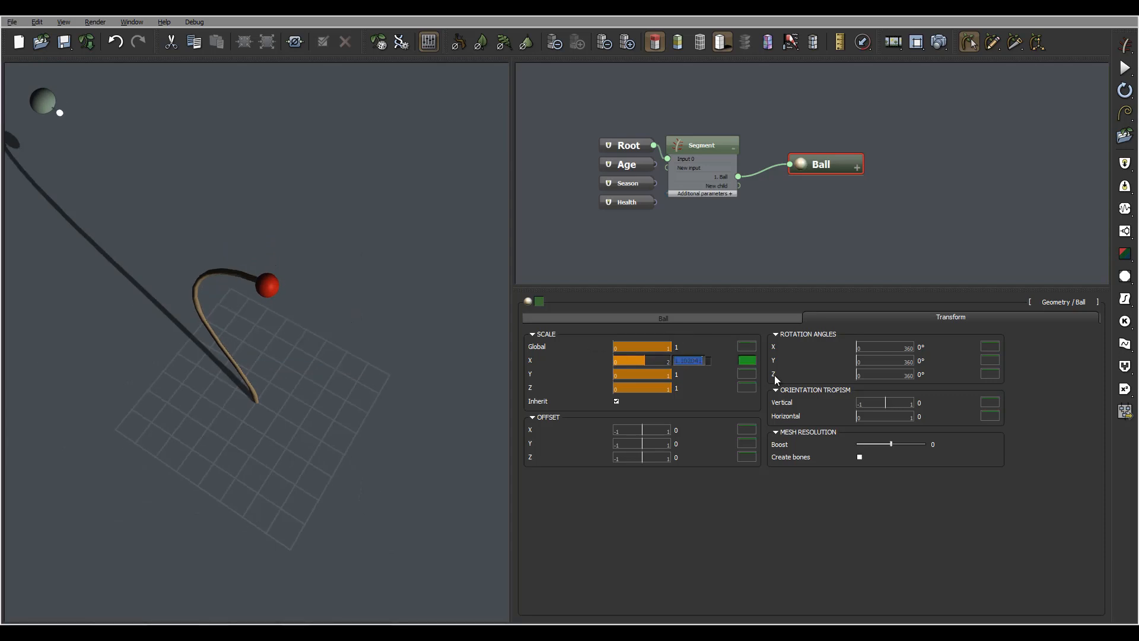
type("2")
key("Return")
right_click_drag(383, 351, 423, 259)
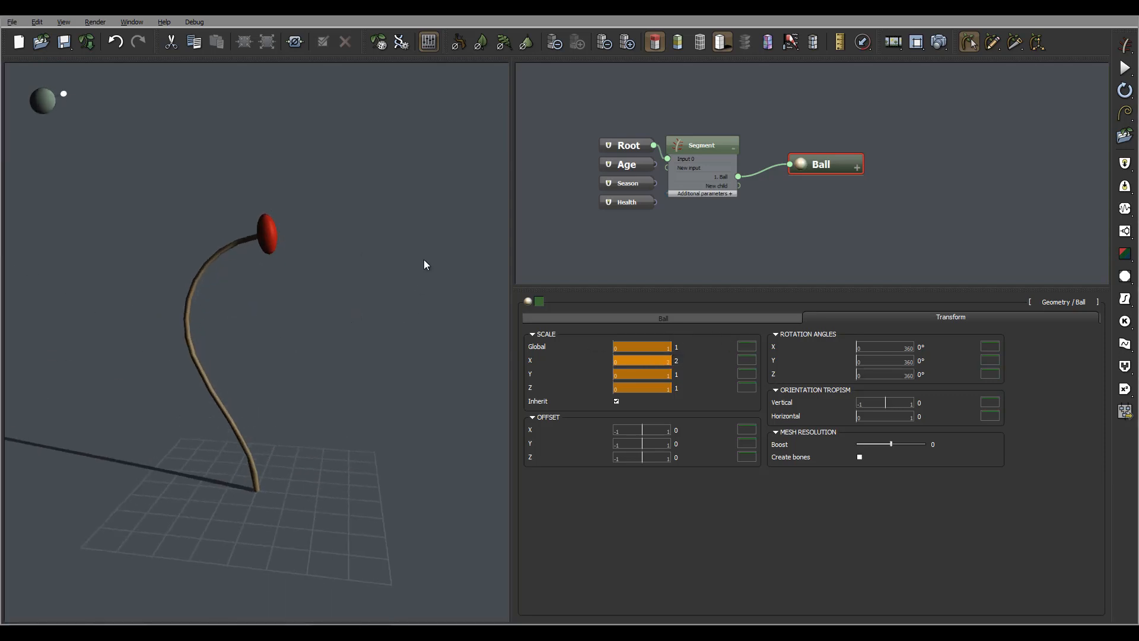
- Try a Y scale of 2 on the ball and check its shape from another angle
left_click(685, 373)
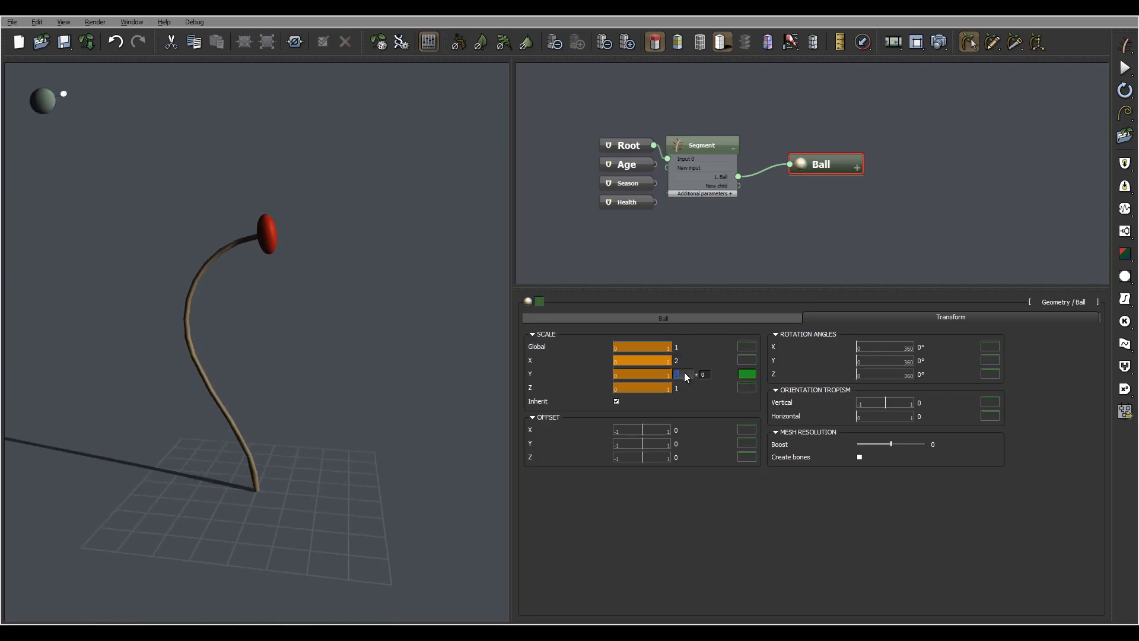
type("2")
key("Return")
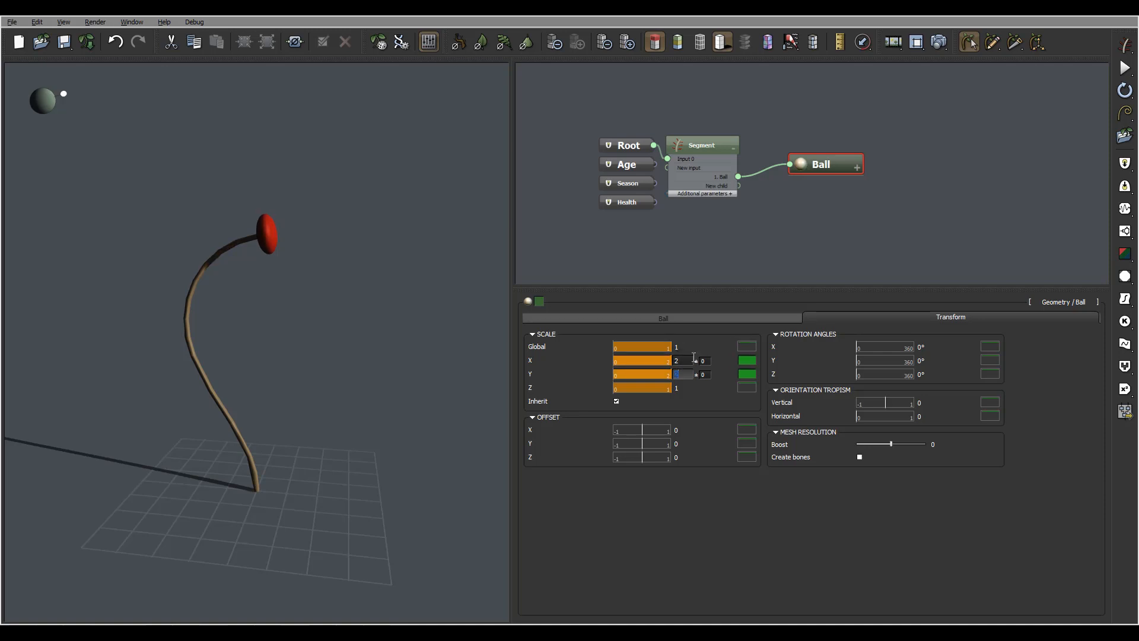
left_click(687, 361)
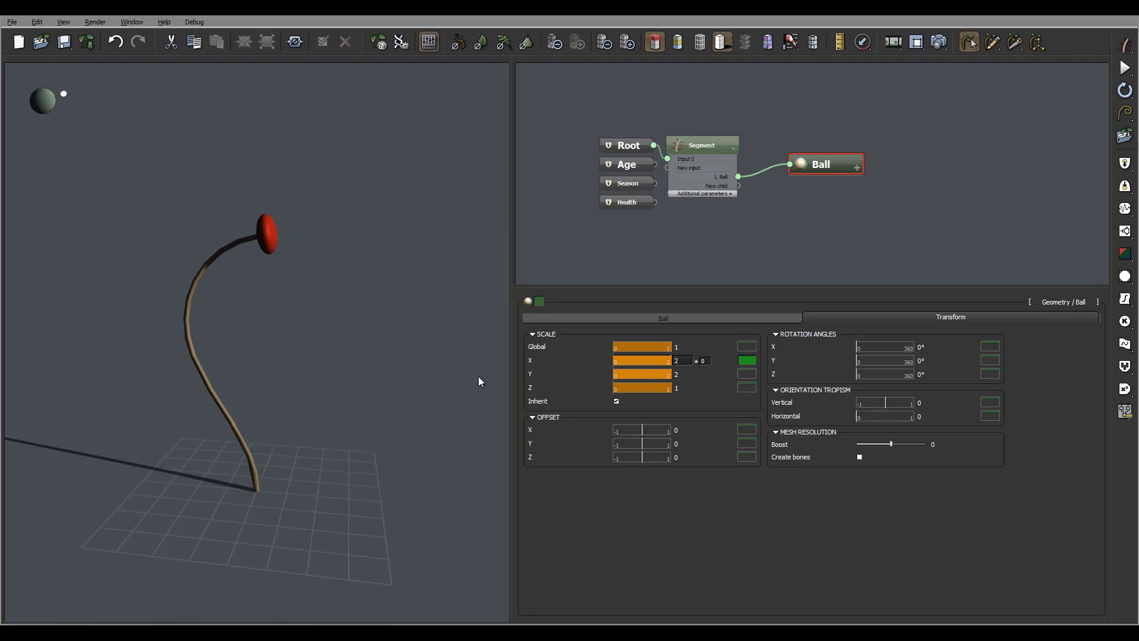
left_click_drag(478, 377, 509, 339)
- Return the ball's X and Y scales to 1 and set its Z scale to 3 to elongate it along the stem
left_click(684, 373)
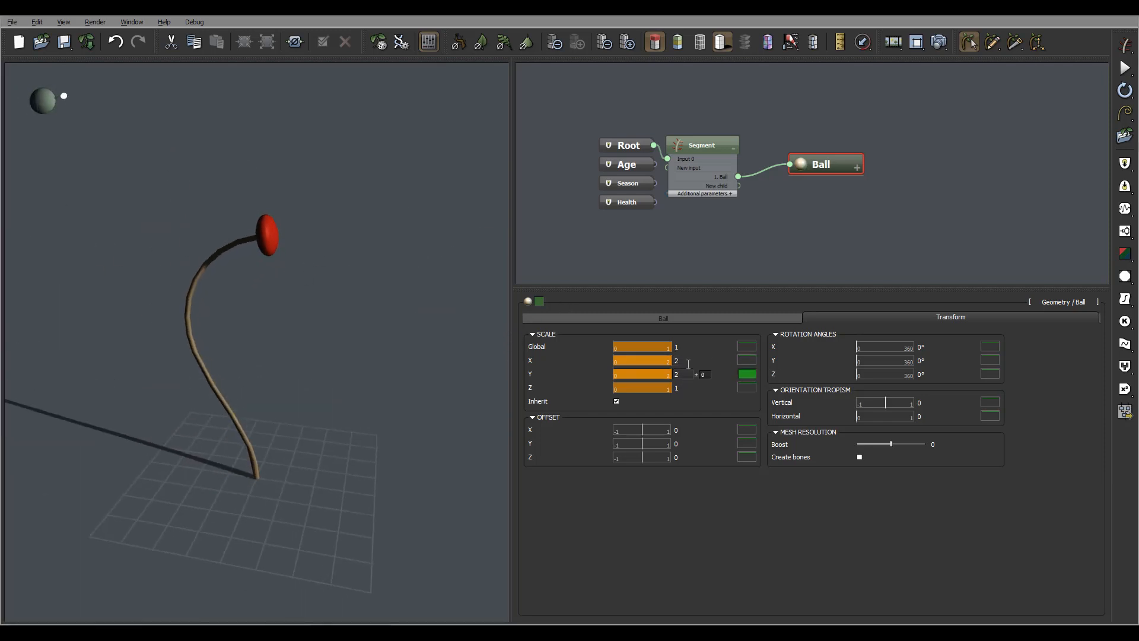
left_click(688, 364)
type("1")
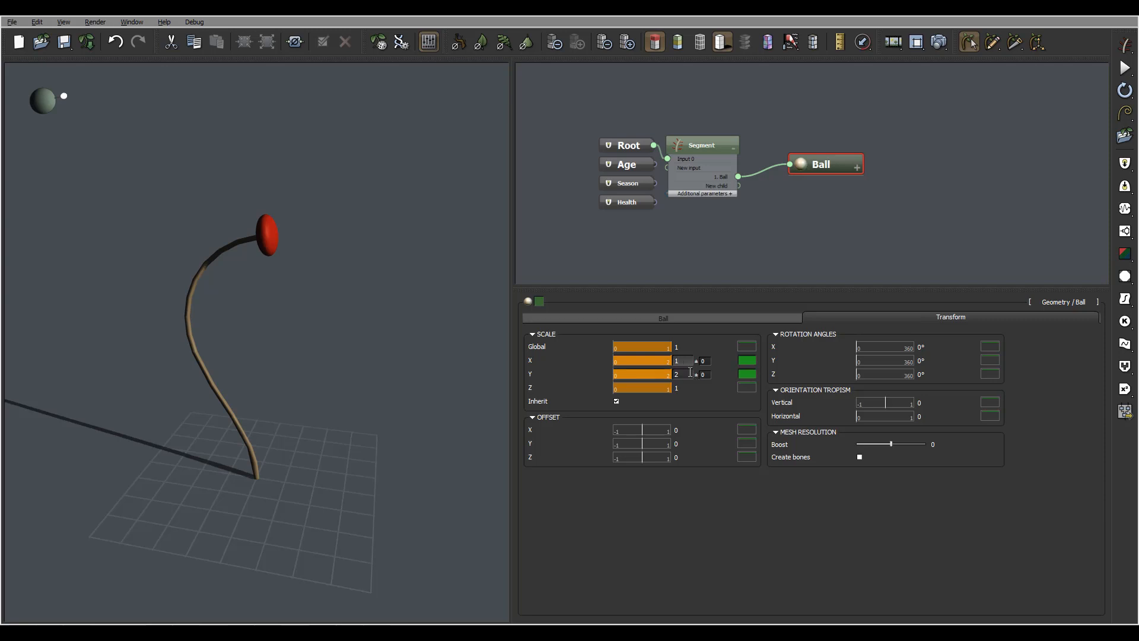
double_click(688, 374)
type("1")
double_click(688, 386)
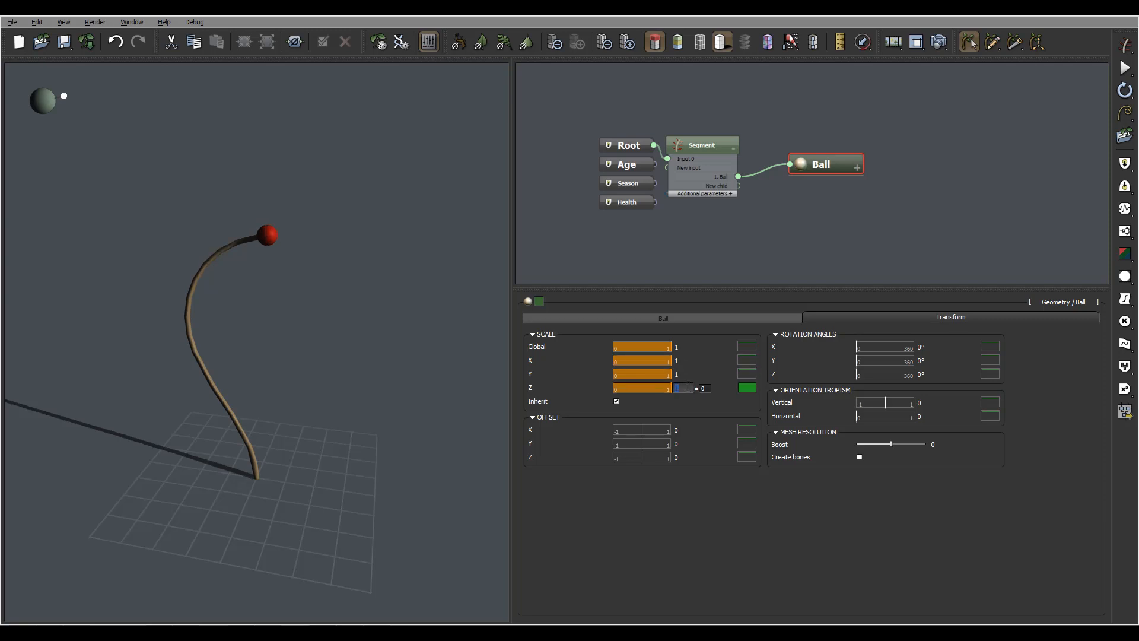
key("Return")
left_click_drag(362, 225, 313, 279)
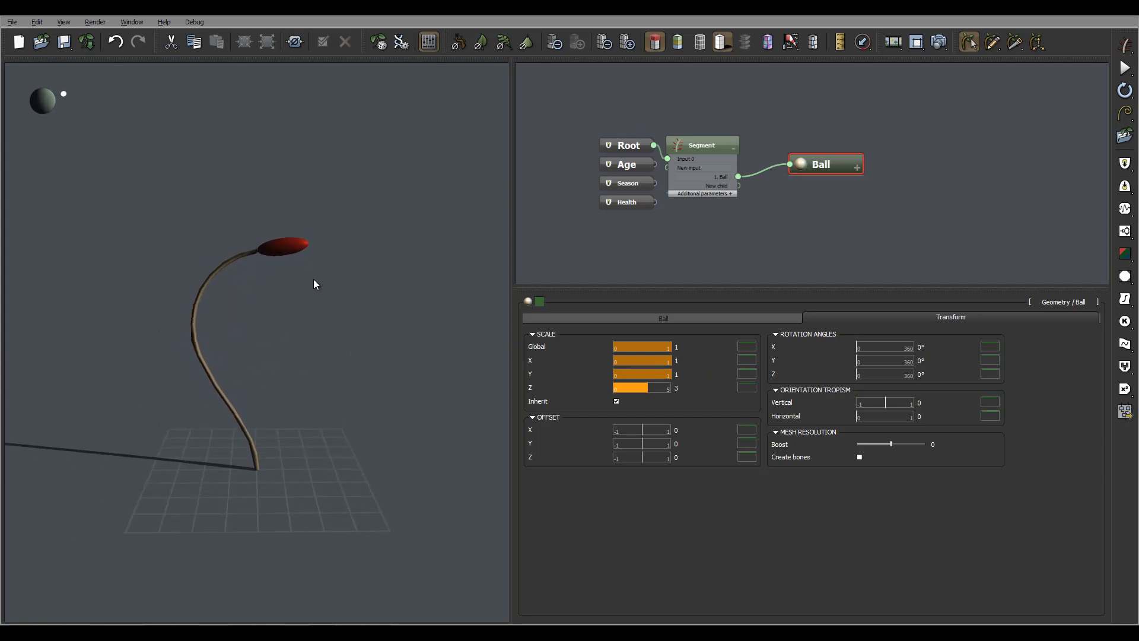
- Review the Segment's influence settings and examine the curved stem with the elongated ball at its tip
left_click(722, 144)
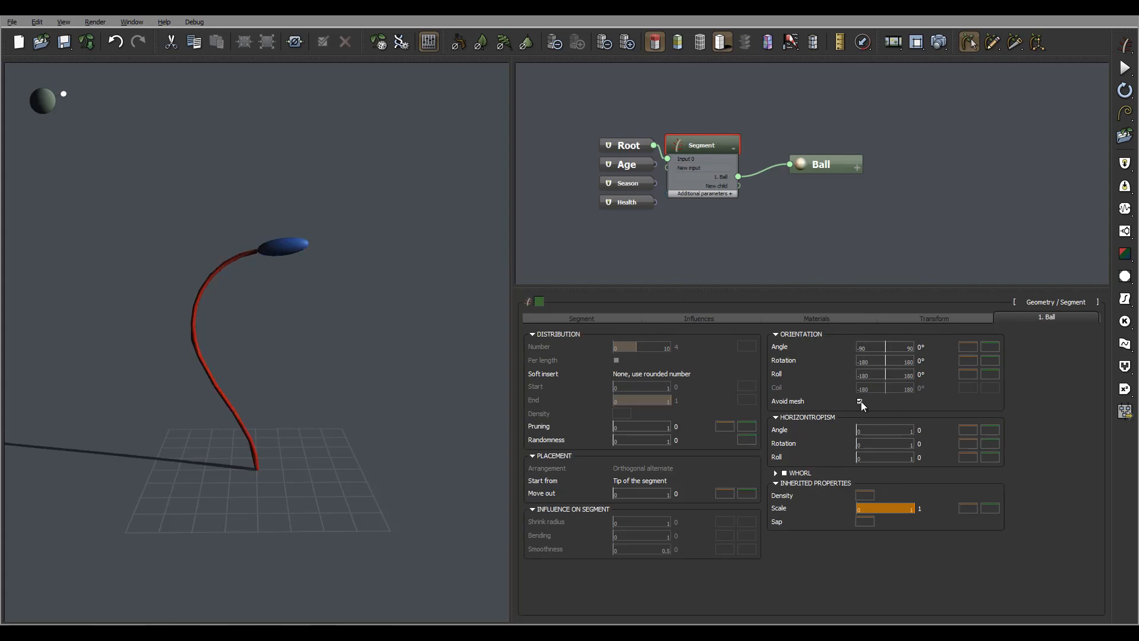
left_click(698, 319)
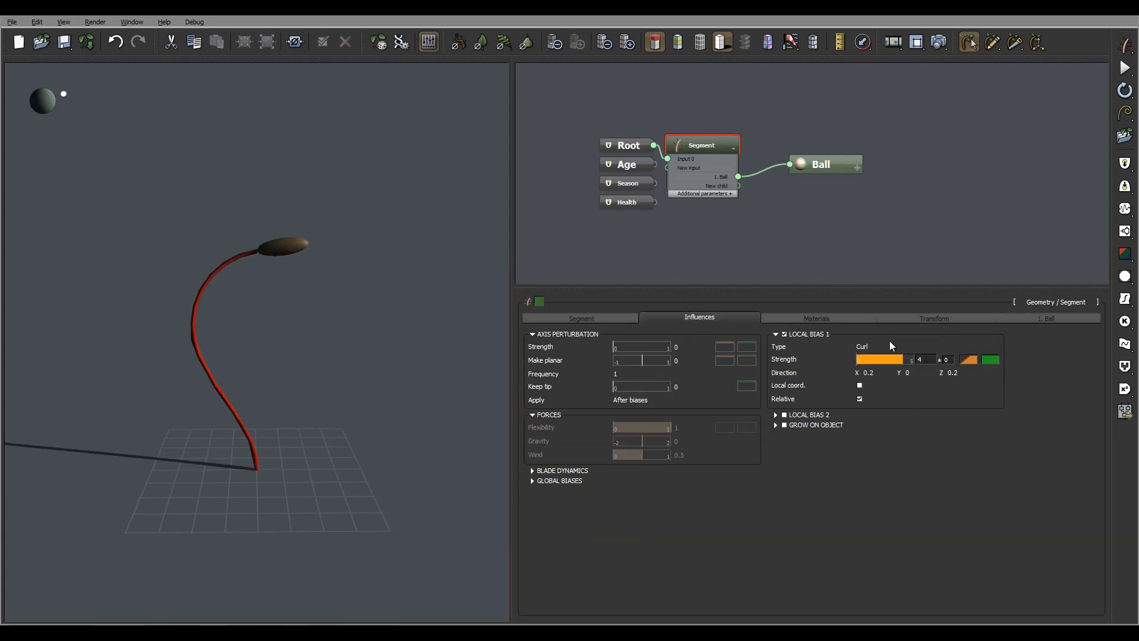
mouse_move(236, 307)
left_mouse_down()
mouse_move(465, 292)
mouse_move(363, 380)
mouse_move(267, 305)
mouse_move(227, 301)
left_mouse_up()
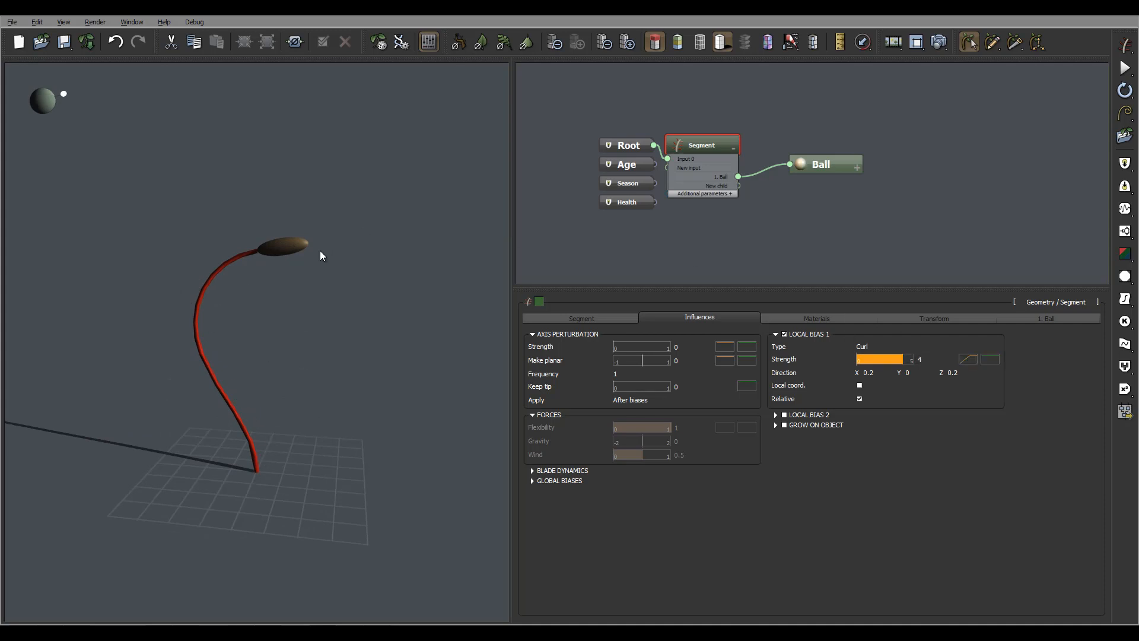
left_click_drag(365, 312, 343, 306)
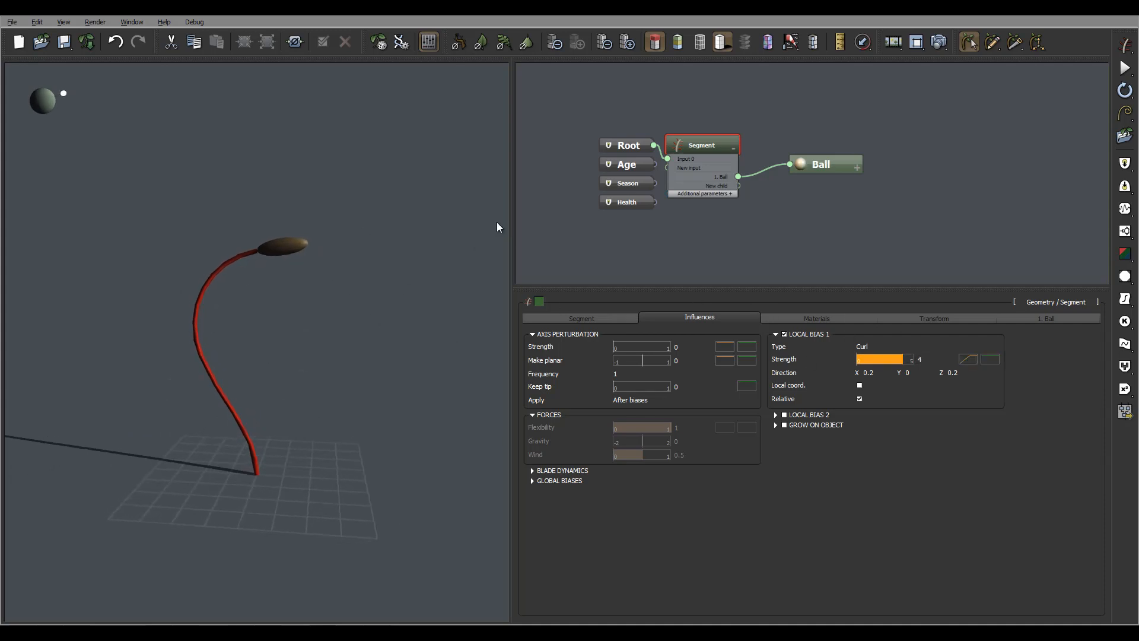
- Turn off Local Bias 1 on the stem segment so the stem is no longer curled
left_click(599, 319)
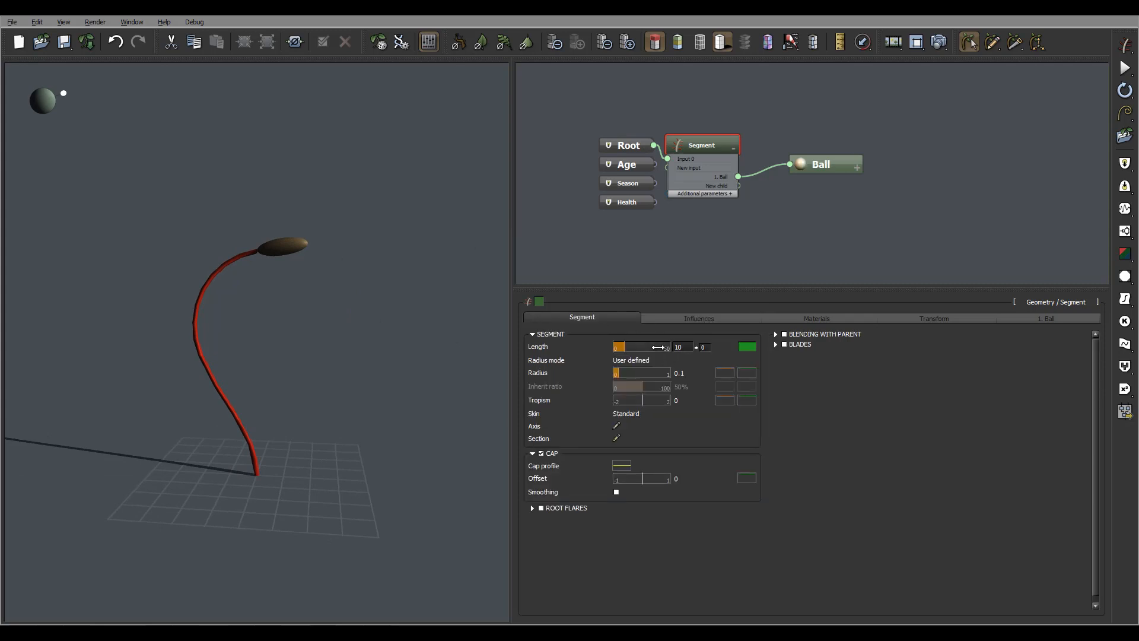
left_click(699, 319)
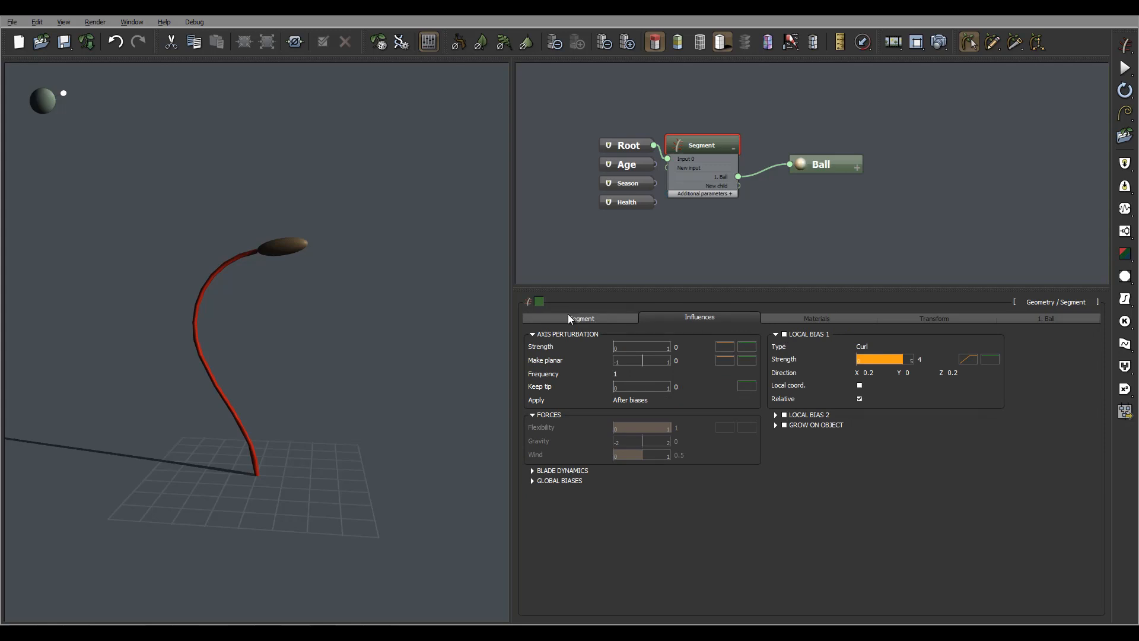
key("ctrl+z")
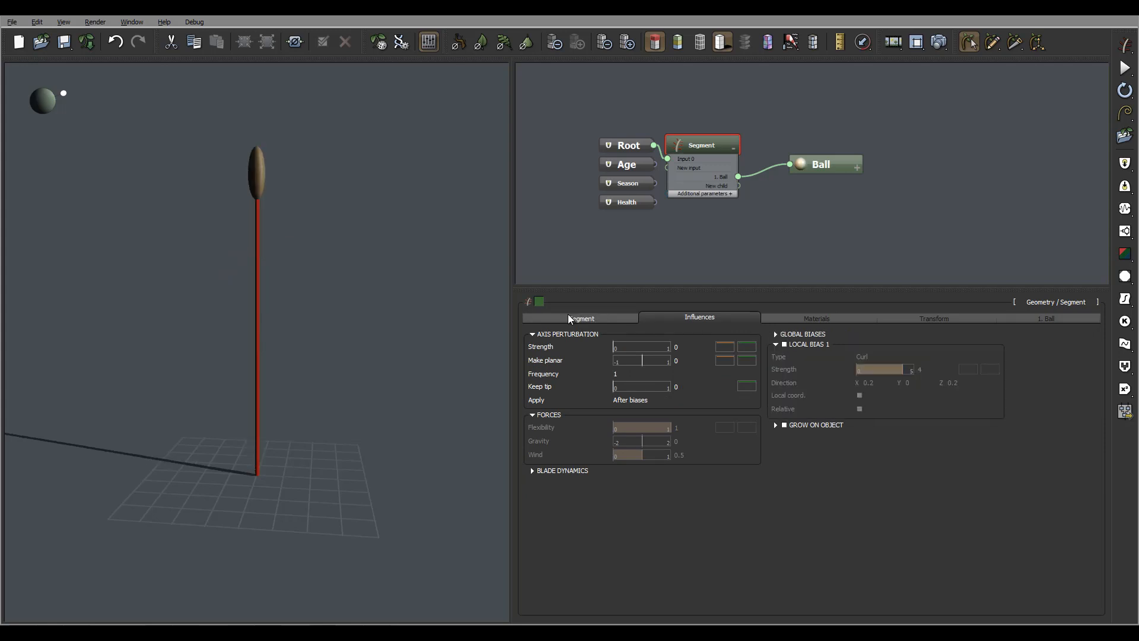
- Add a second Segment node and connect it as a child of the stem segment alongside the Ball
right_click(820, 212)
mouse_move(873, 217)
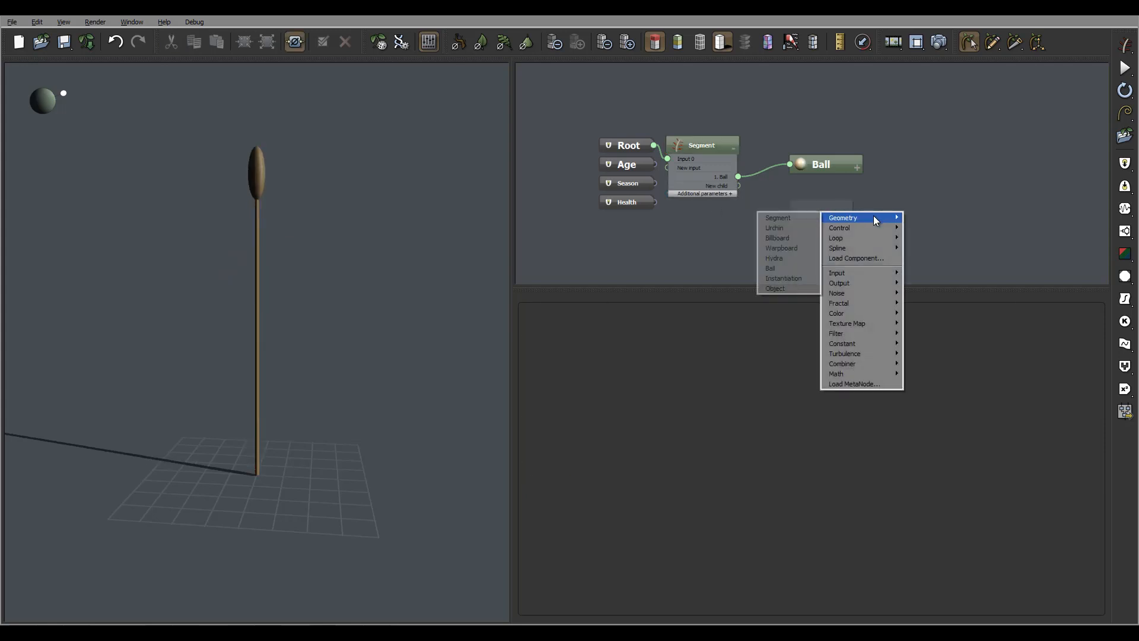
left_click(787, 218)
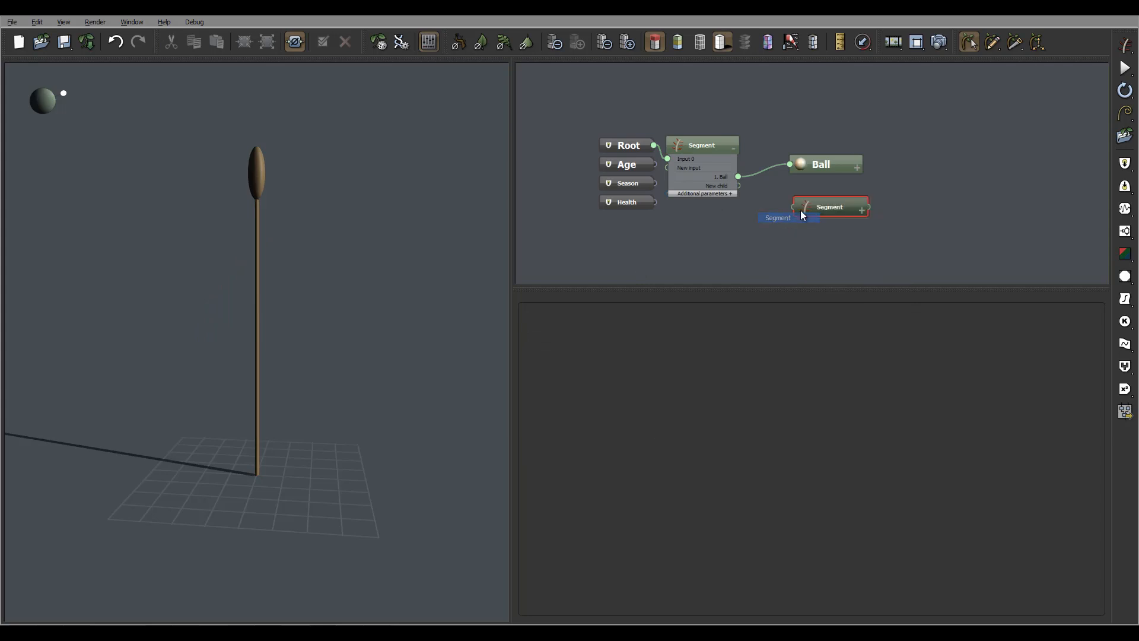
left_click_drag(795, 208, 729, 184)
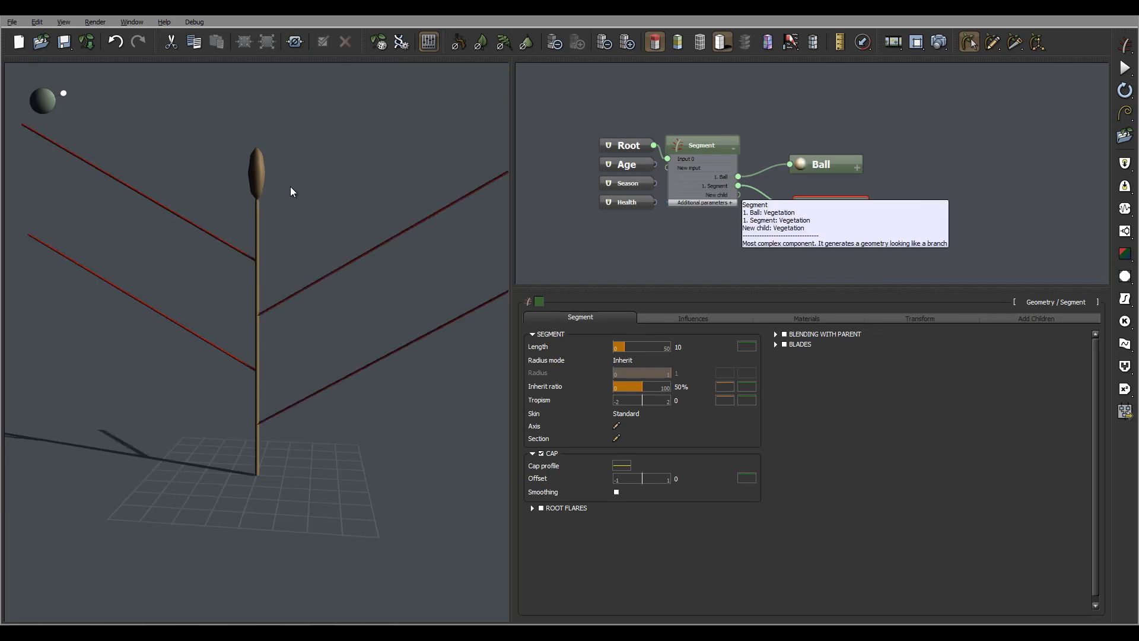
right_click_drag(291, 189, 301, 280)
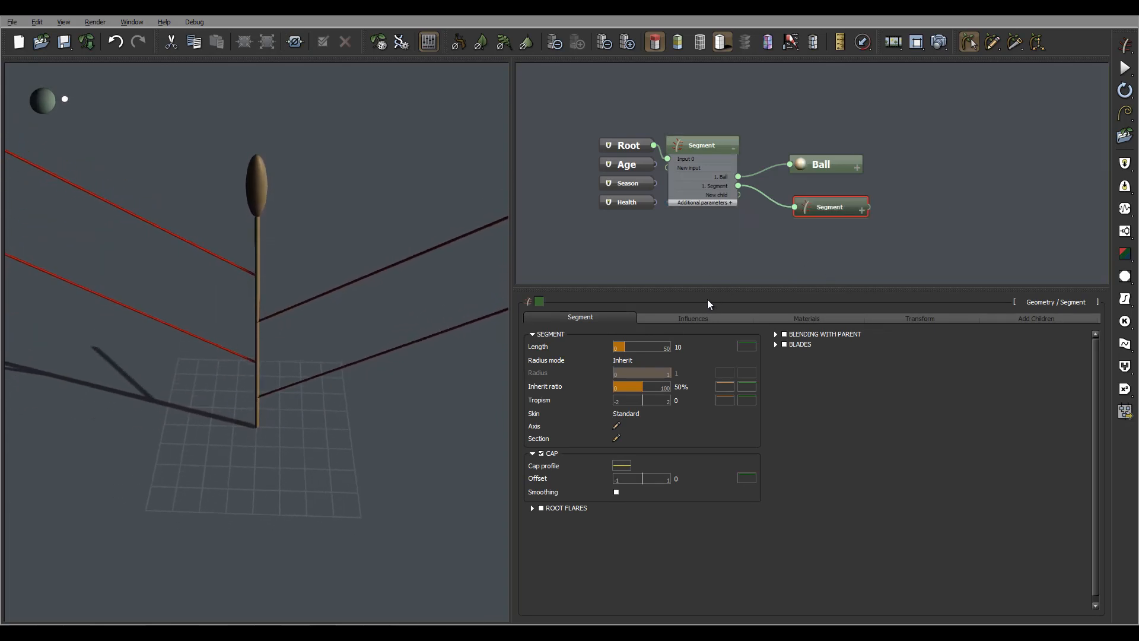
- Enable blades on the new child segment and turn on its Local Bias 1 with the Direction type
left_click(784, 344)
left_click(775, 344)
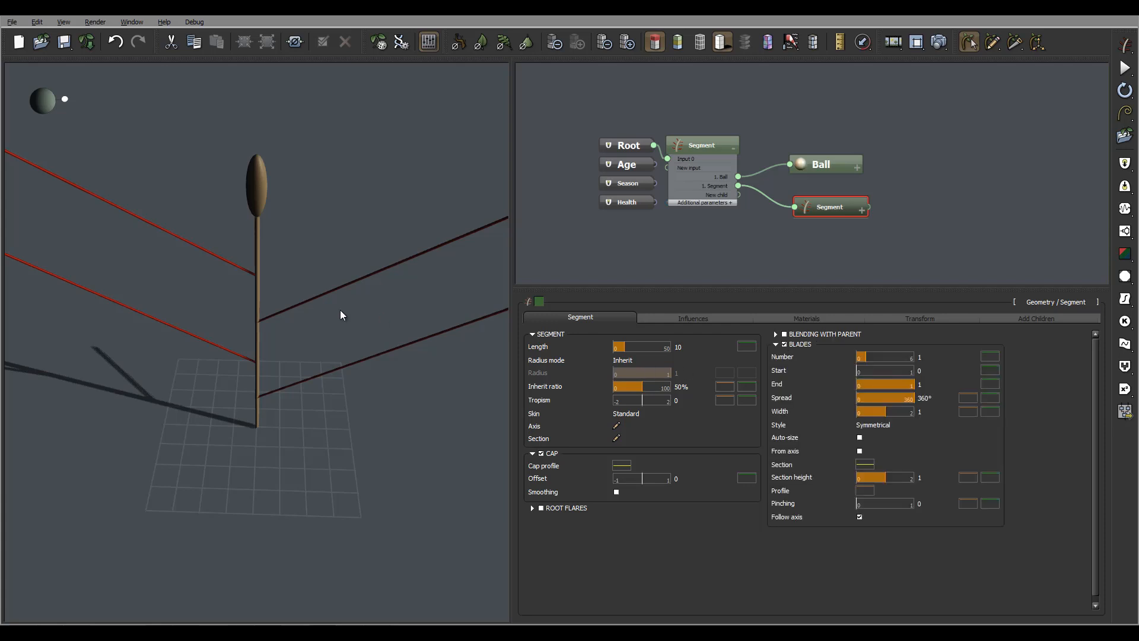
left_click(686, 319)
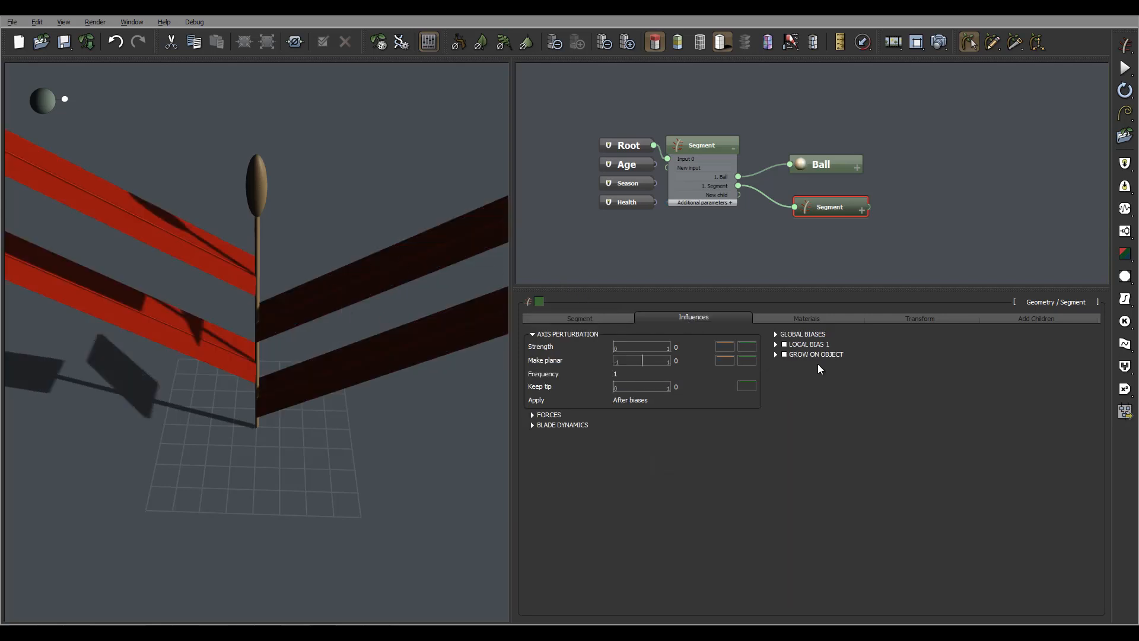
left_click(783, 344)
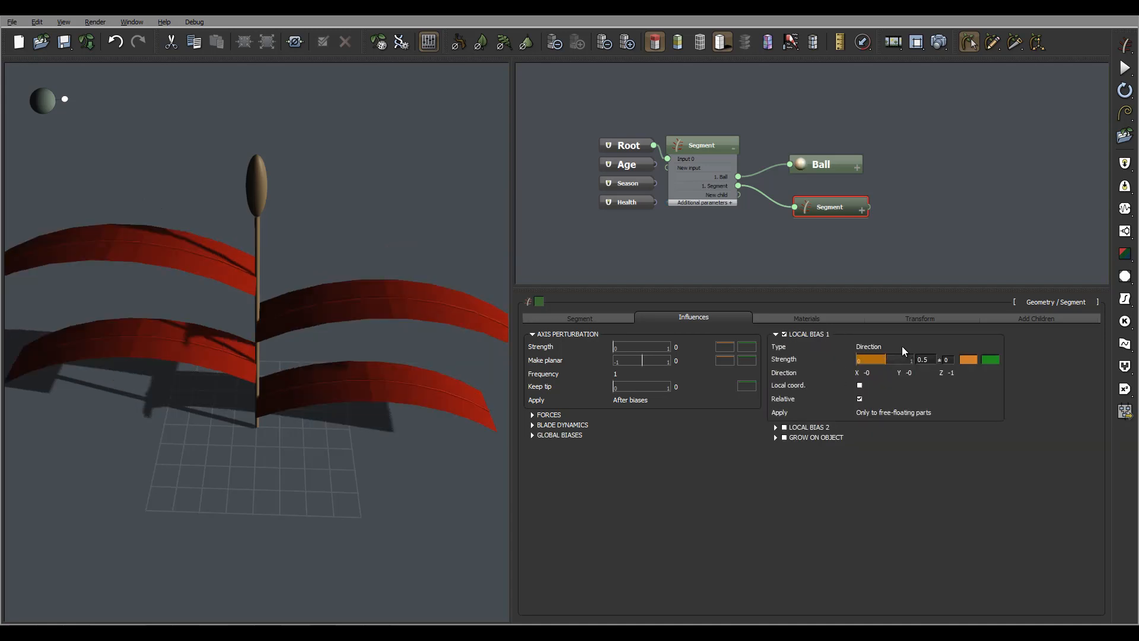
mouse_move(259, 339)
left_mouse_down()
mouse_move(266, 281)
mouse_move(261, 254)
mouse_move(257, 301)
mouse_move(242, 173)
left_mouse_up()
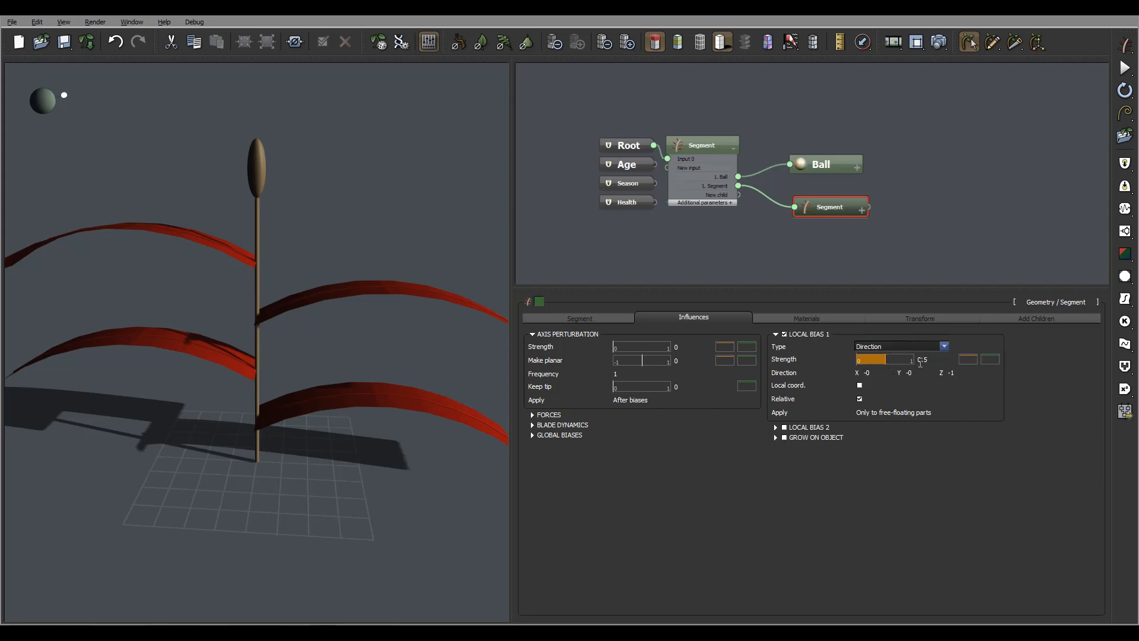
left_click_drag(325, 369, 332, 355)
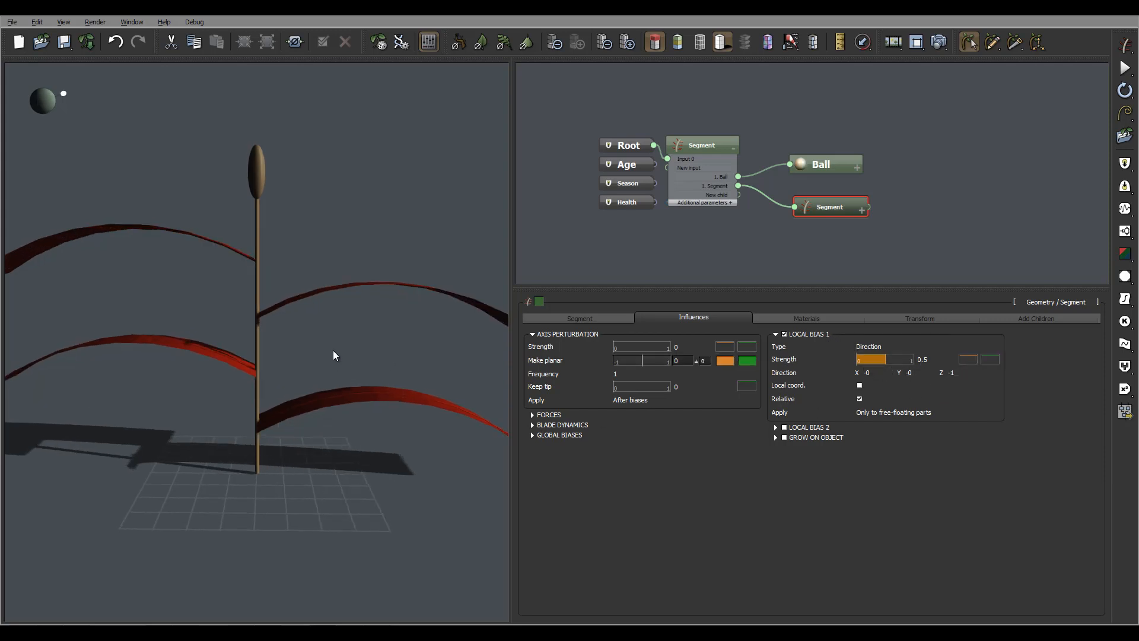
- Set the child segment's bias direction to 0 in Z and 2 in X
double_click(954, 372)
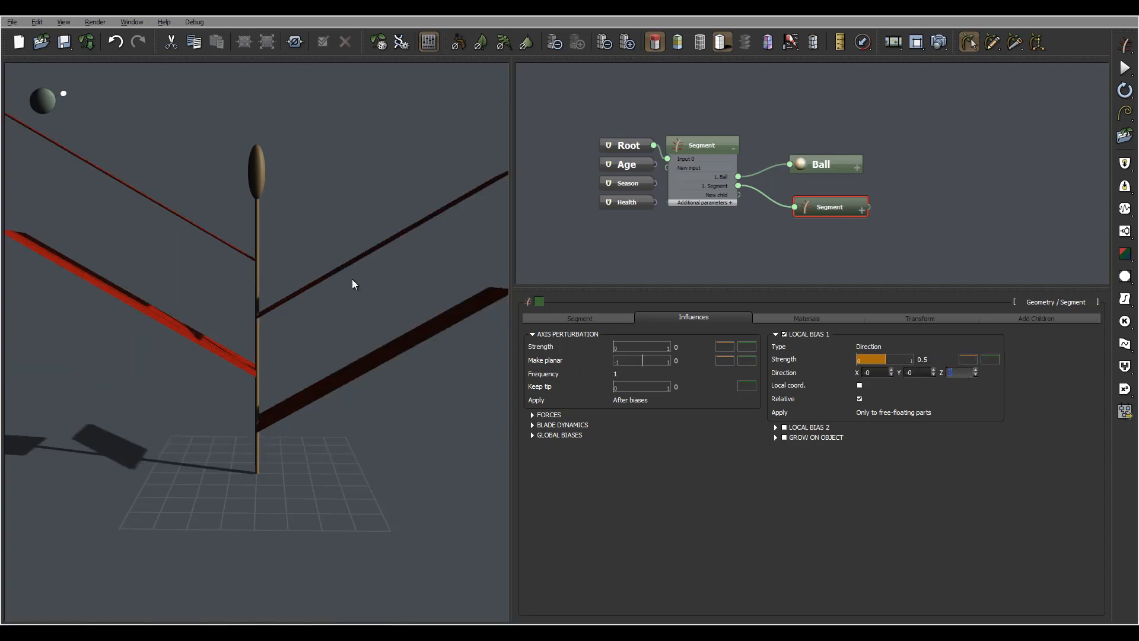
double_click(879, 372)
mouse_move(264, 331)
left_mouse_down()
mouse_move(357, 330)
mouse_move(60, 356)
mouse_move(275, 345)
left_mouse_up()
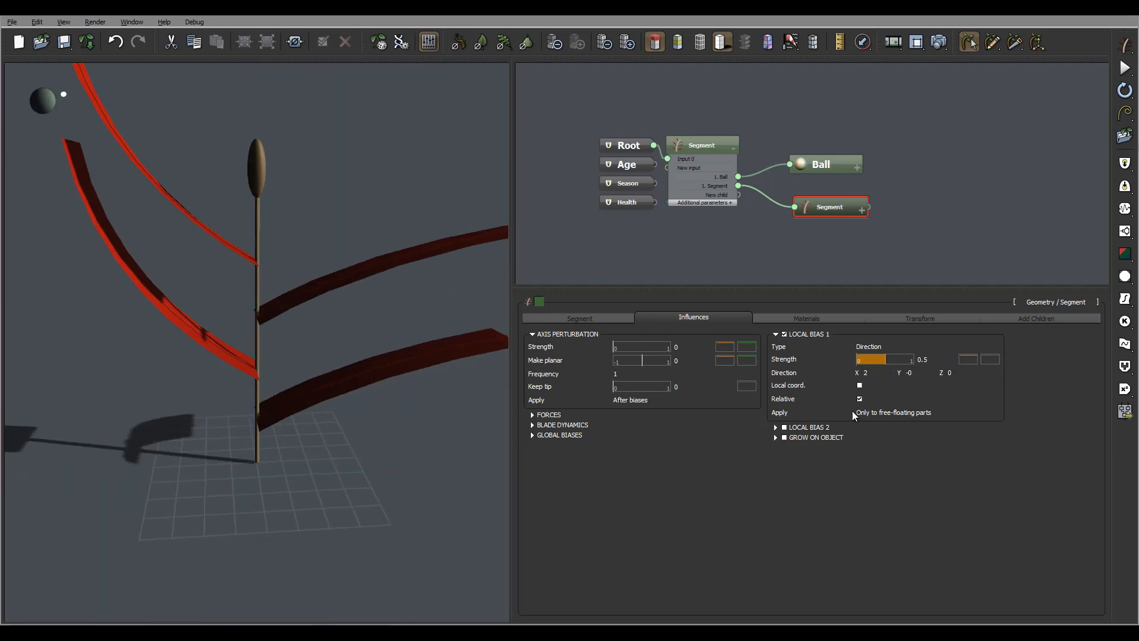
- Try a bias direction of 0 in X and 2 in Y, and inspect the bent blades from different angles
double_click(866, 373)
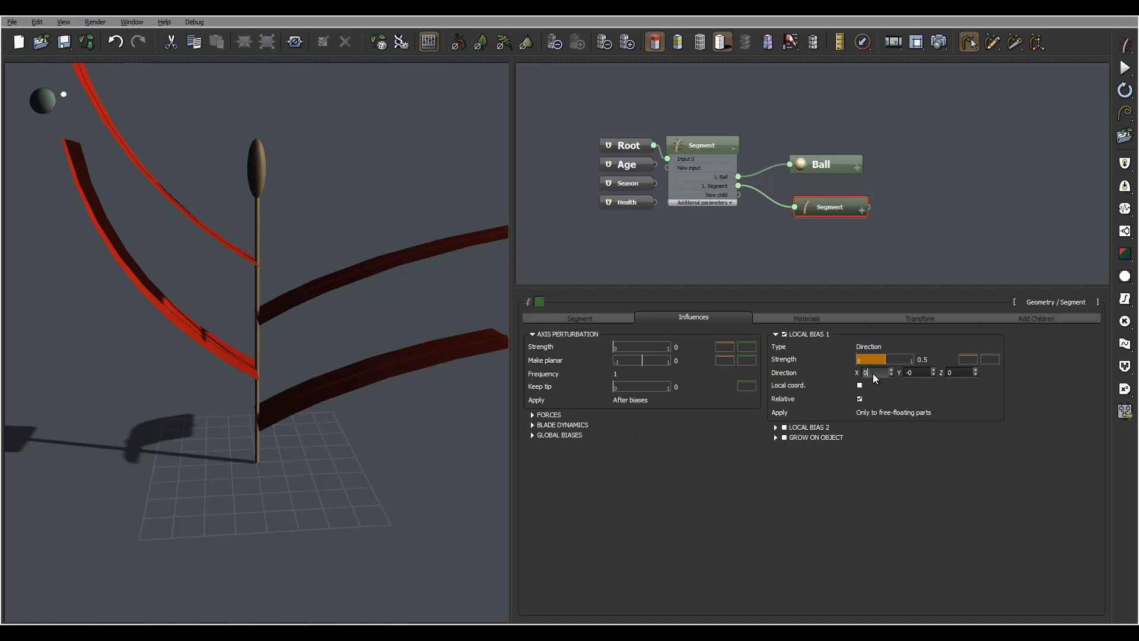
type("0")
double_click(921, 373)
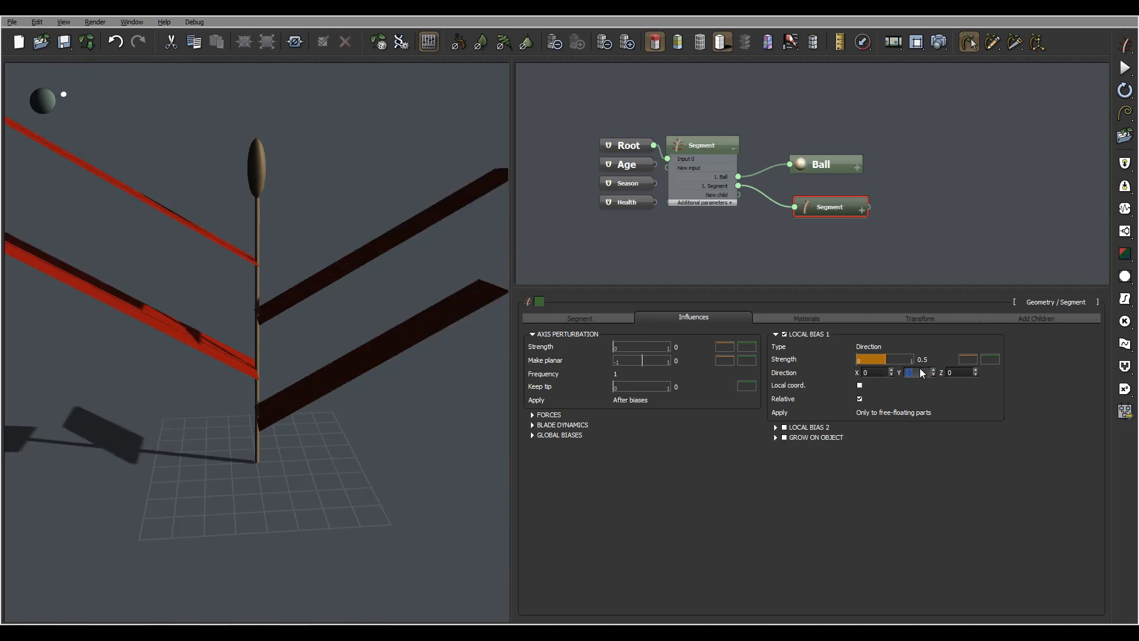
type("2")
left_click_drag(363, 297, 181, 403)
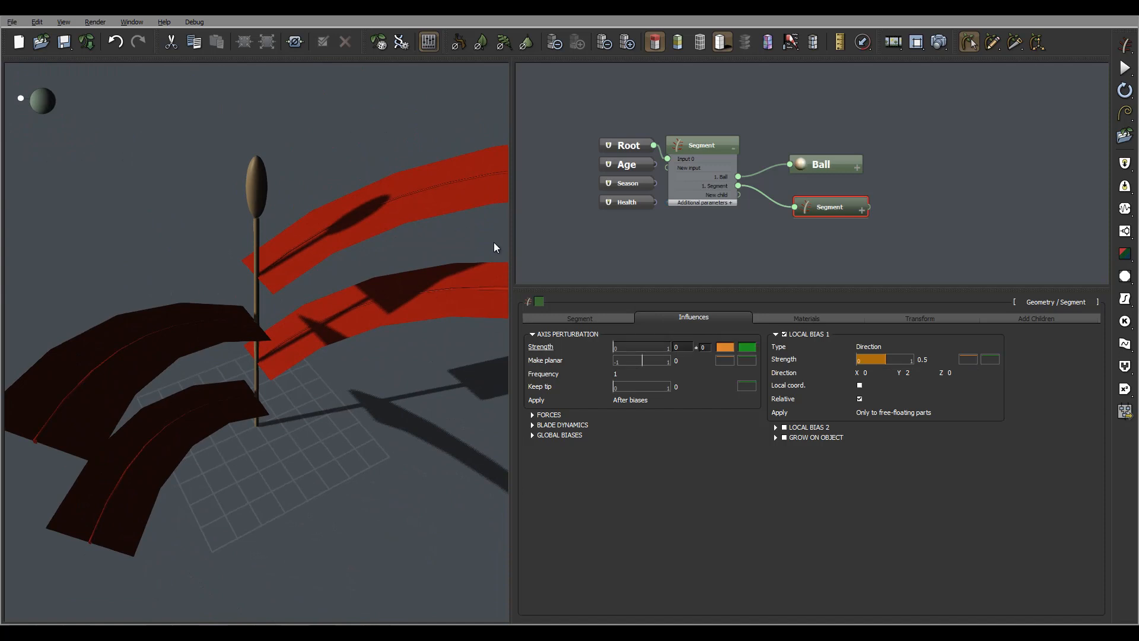
left_click_drag(134, 302, 392, 311)
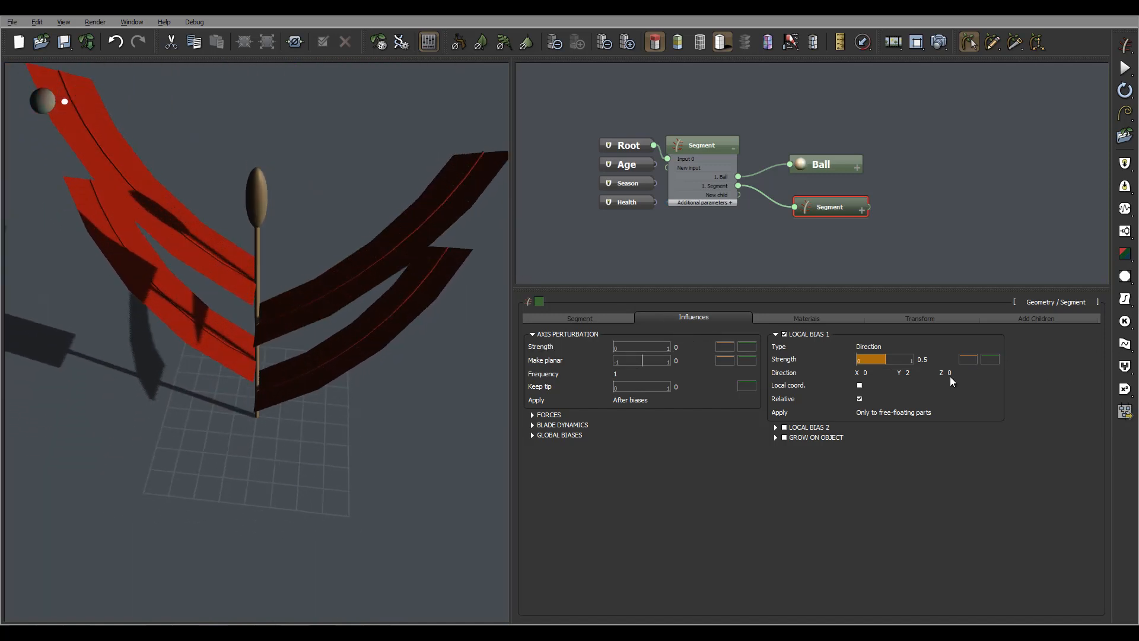
- Return the bias direction's Y value to 0
double_click(915, 374)
type("0")
key("Return")
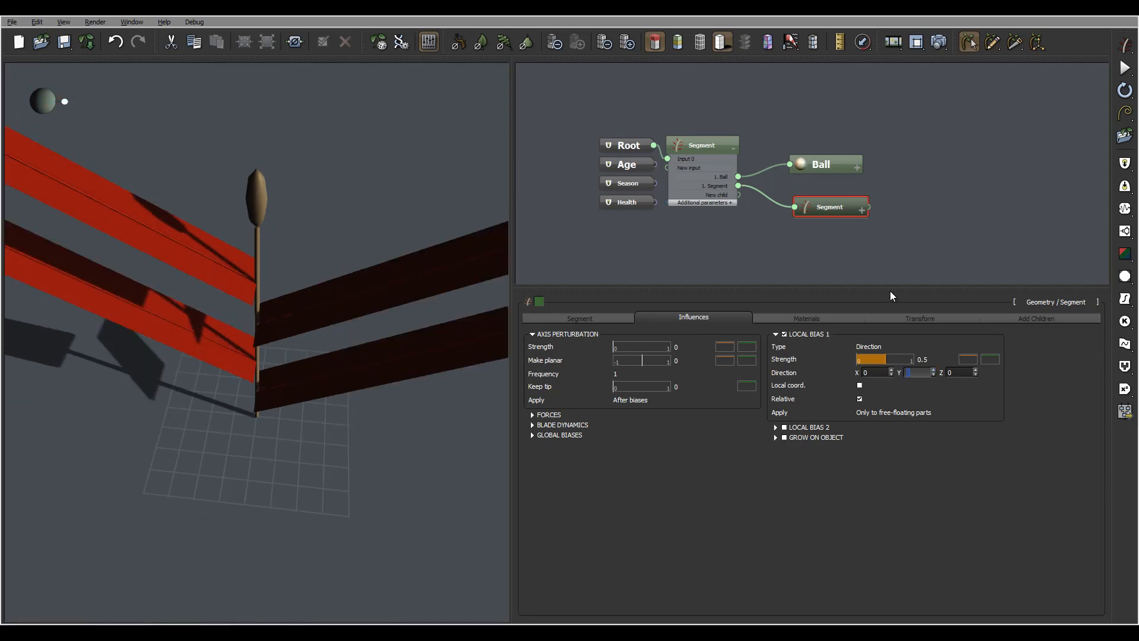
- Try the Twist type for the child segment's Local Bias 1 and examine the blades from several angles
left_click(876, 346)
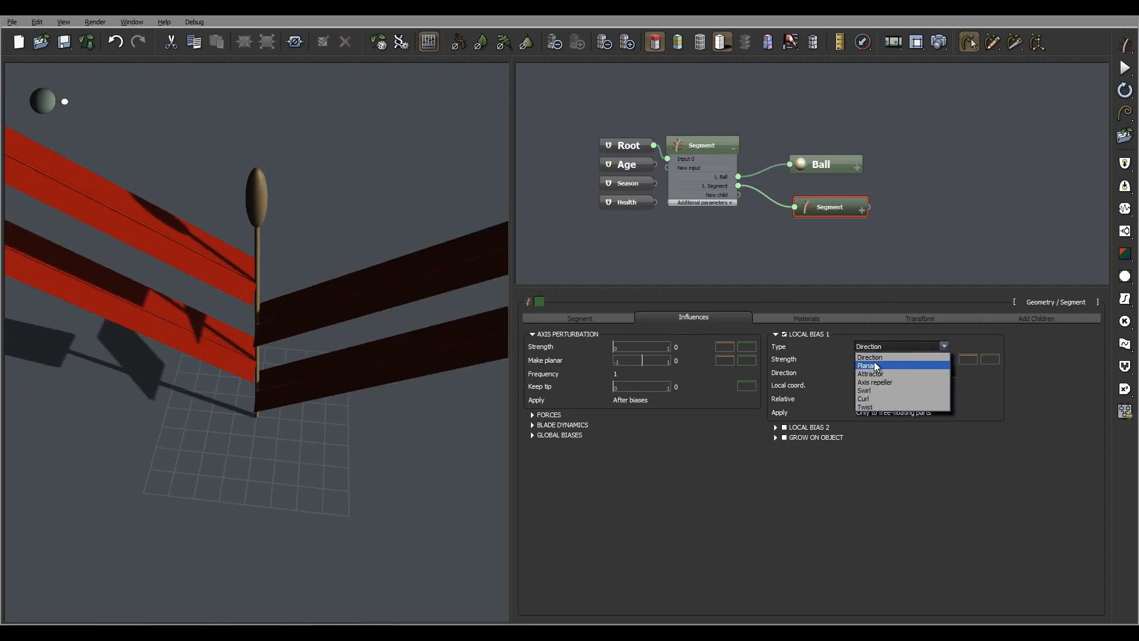
left_click(867, 407)
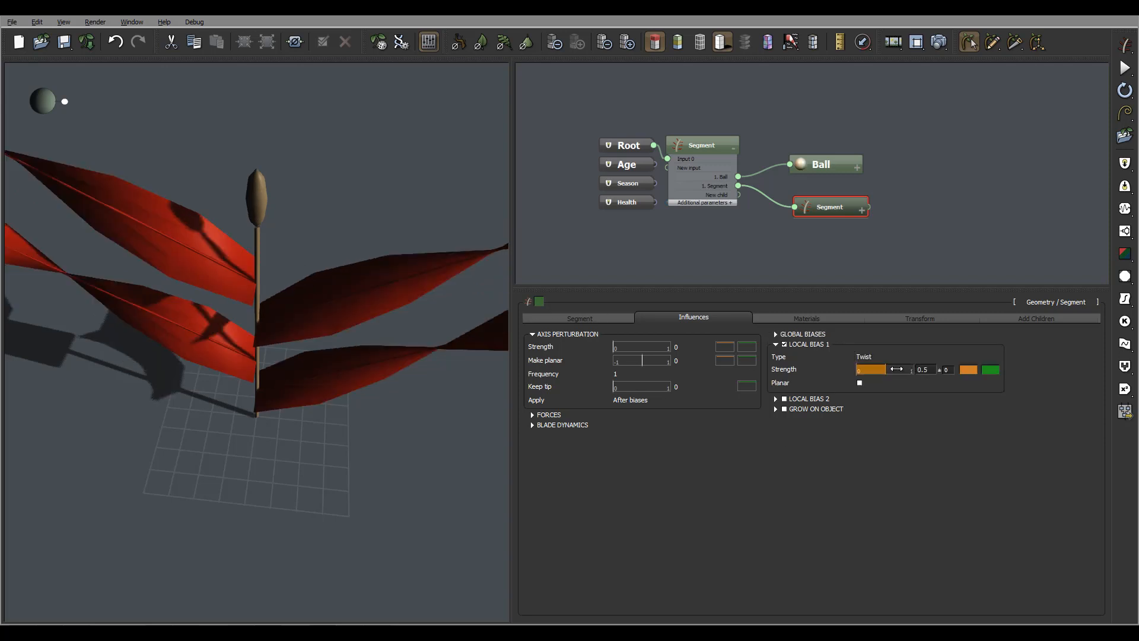
right_click_drag(360, 305, 338, 276)
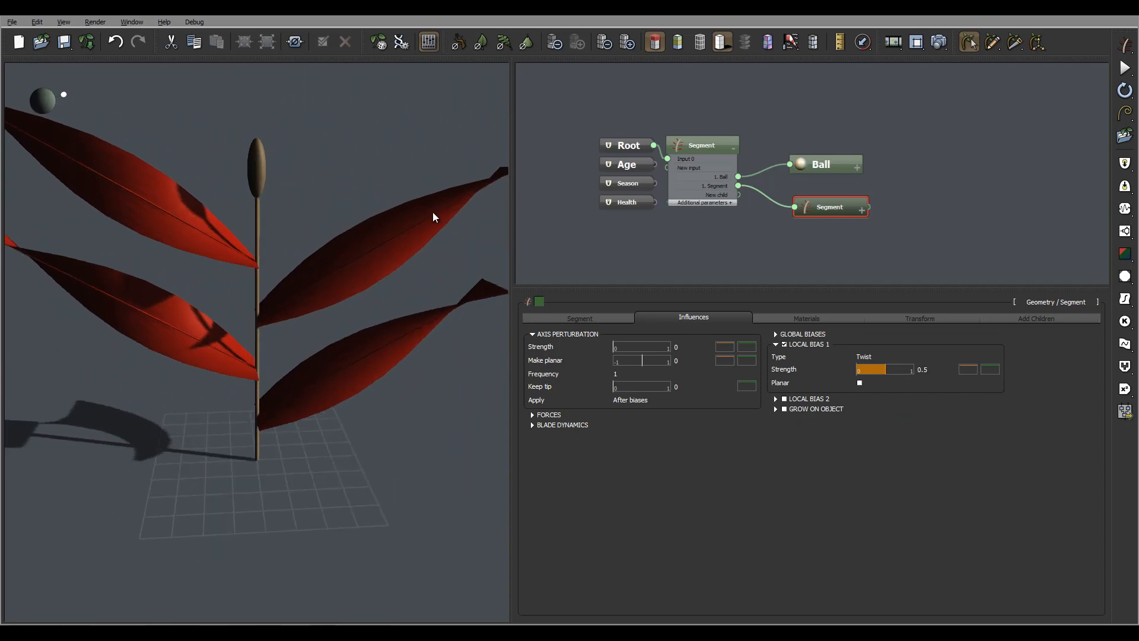
right_click_drag(433, 213, 412, 217)
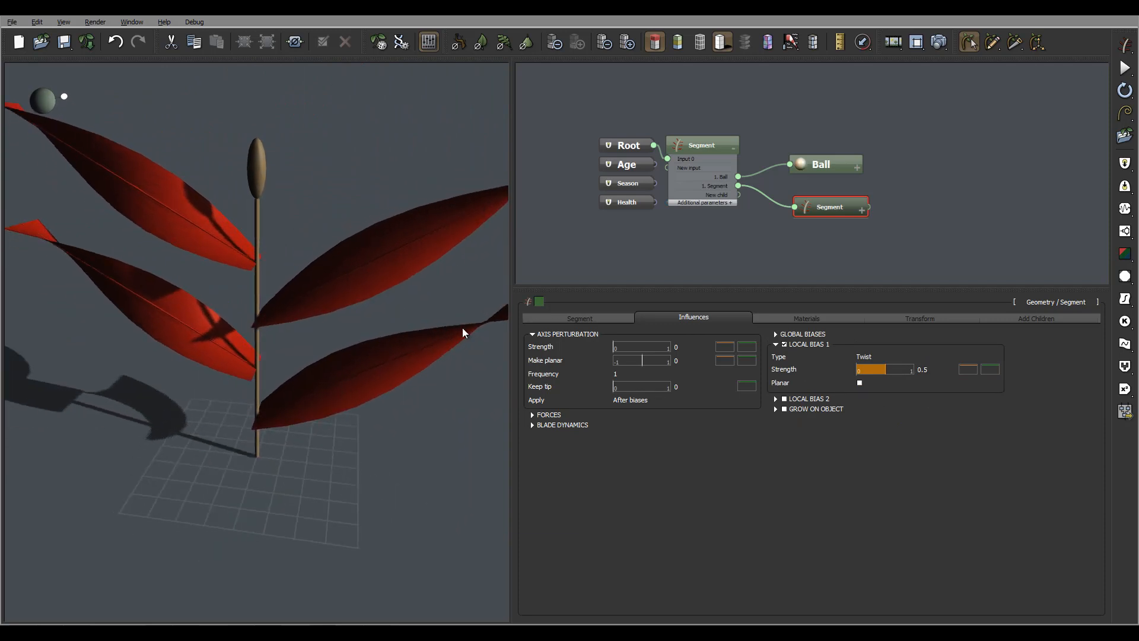
mouse_move(370, 272)
right_mouse_down()
mouse_move(280, 285)
mouse_move(255, 273)
mouse_move(202, 276)
mouse_move(300, 275)
mouse_move(313, 255)
mouse_move(381, 274)
right_mouse_up()
- Try a Twist strength of 0.1 and check the blades from another angle
left_click(937, 372)
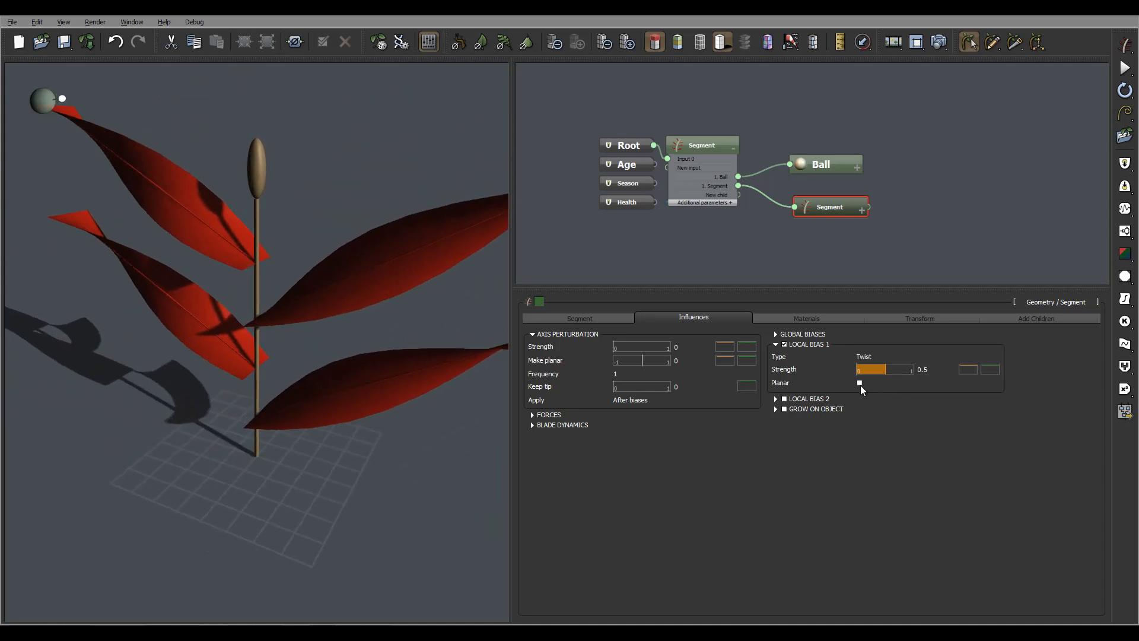
type("0.1")
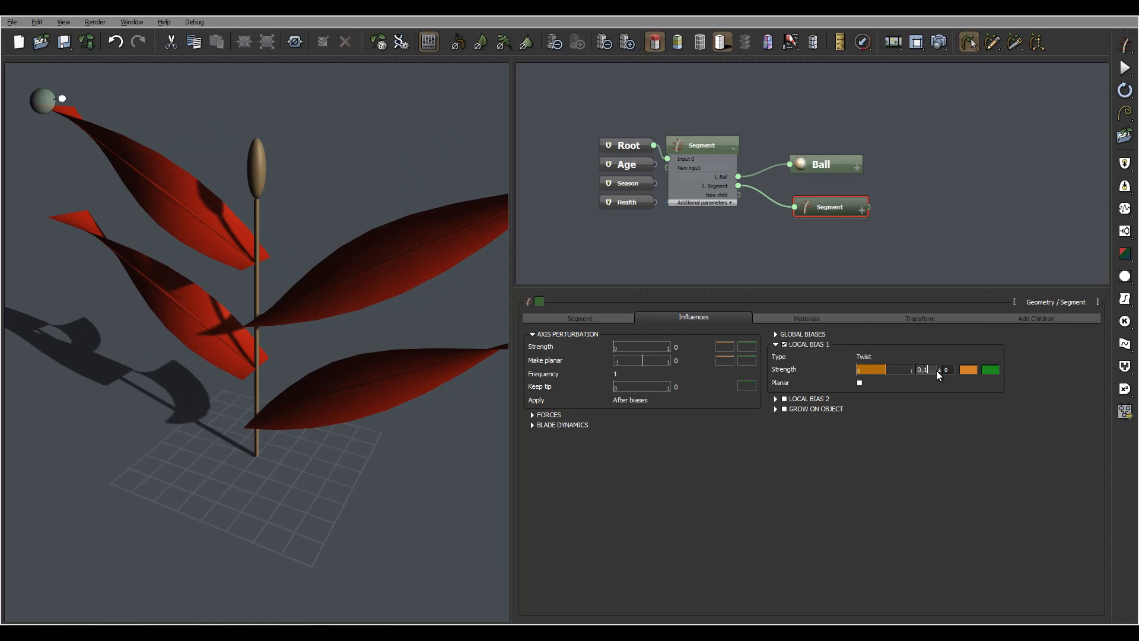
key("Return")
right_click_drag(156, 308, 202, 270)
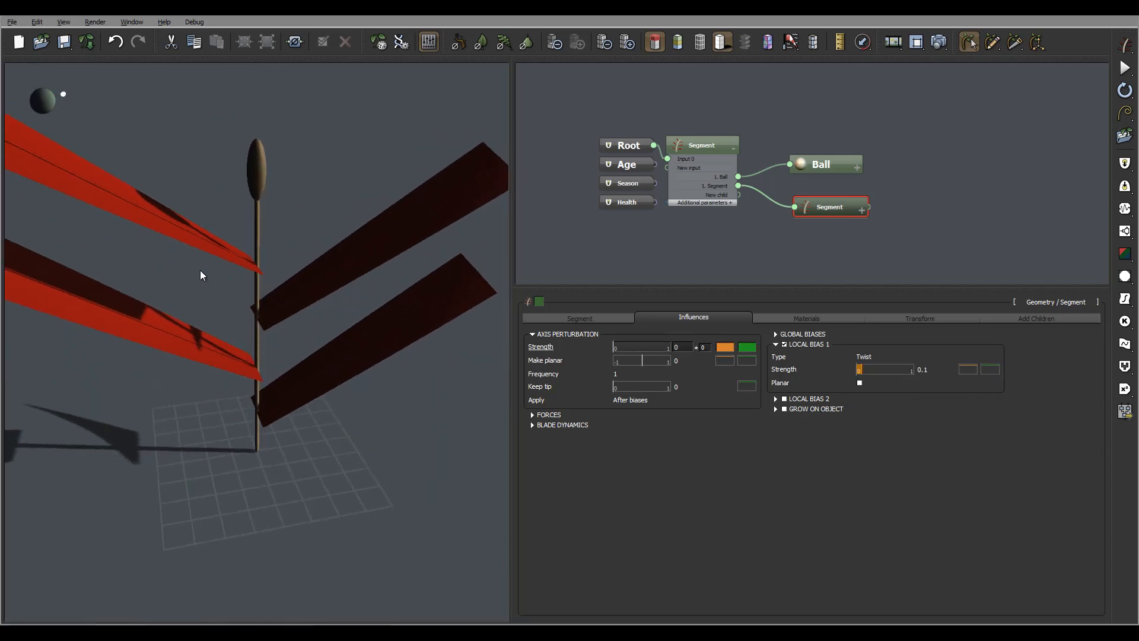
- Raise the local bias strength to 5 and inspect the tightly twisted blades
left_click(924, 369)
double_click(927, 368)
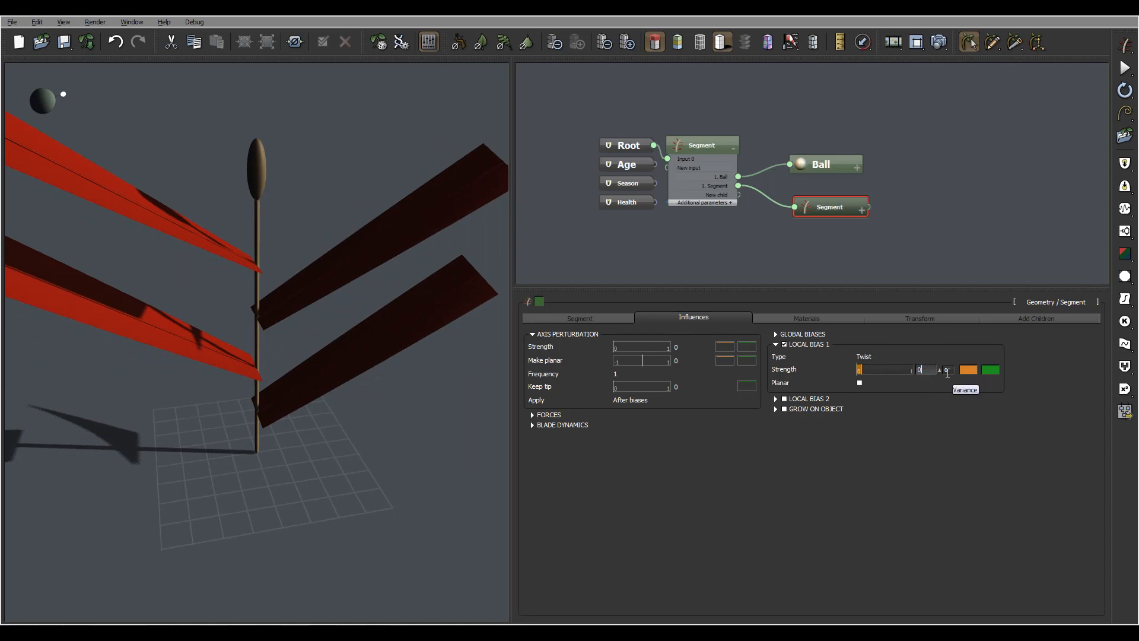
key("Return")
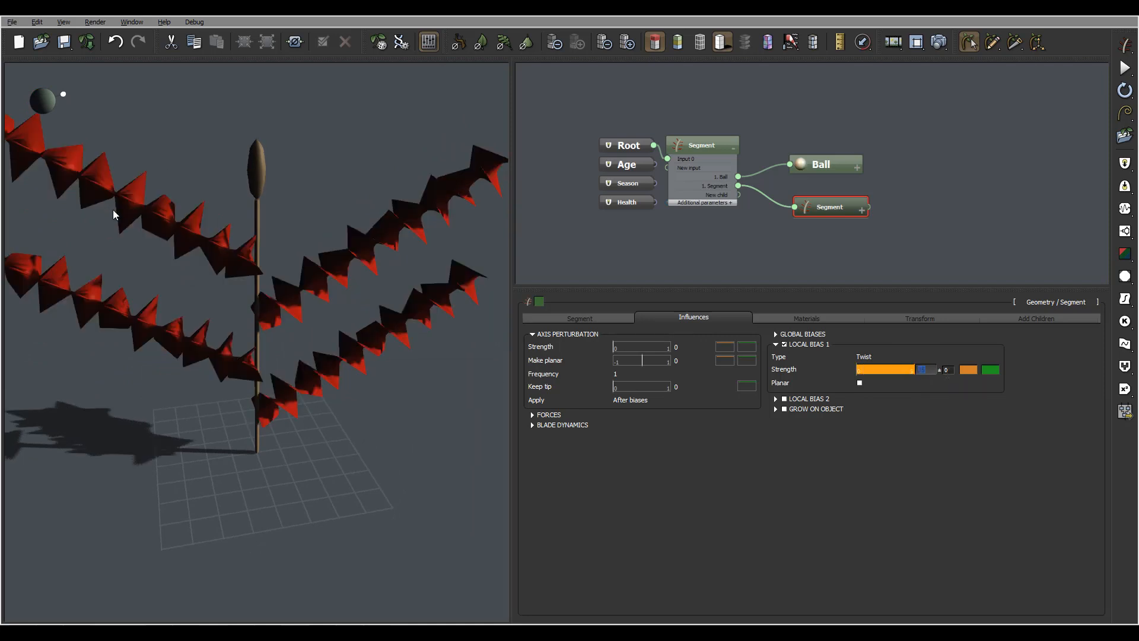
mouse_move(322, 253)
right_mouse_down()
mouse_move(172, 268)
mouse_move(179, 216)
mouse_move(308, 246)
mouse_move(406, 239)
mouse_move(307, 252)
mouse_move(322, 251)
right_mouse_up()
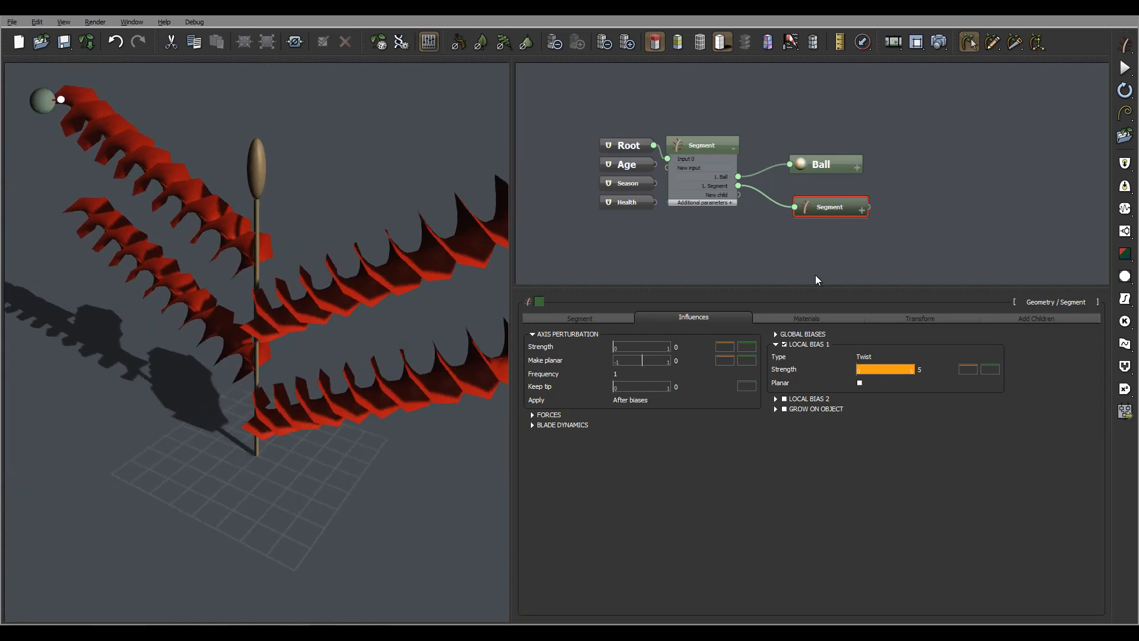
- Change Local Bias 1 to Curl with a direction of 2 in X, and inspect the curled blades from several angles
left_click(869, 355)
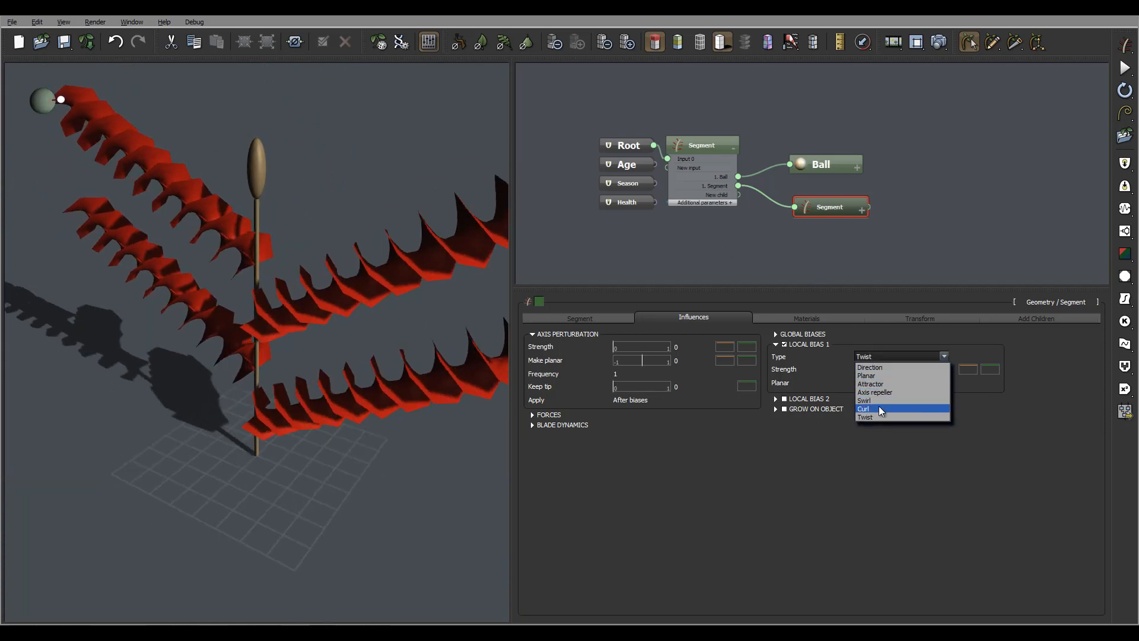
left_click(878, 406)
right_click_drag(321, 278, 388, 265)
double_click(872, 375)
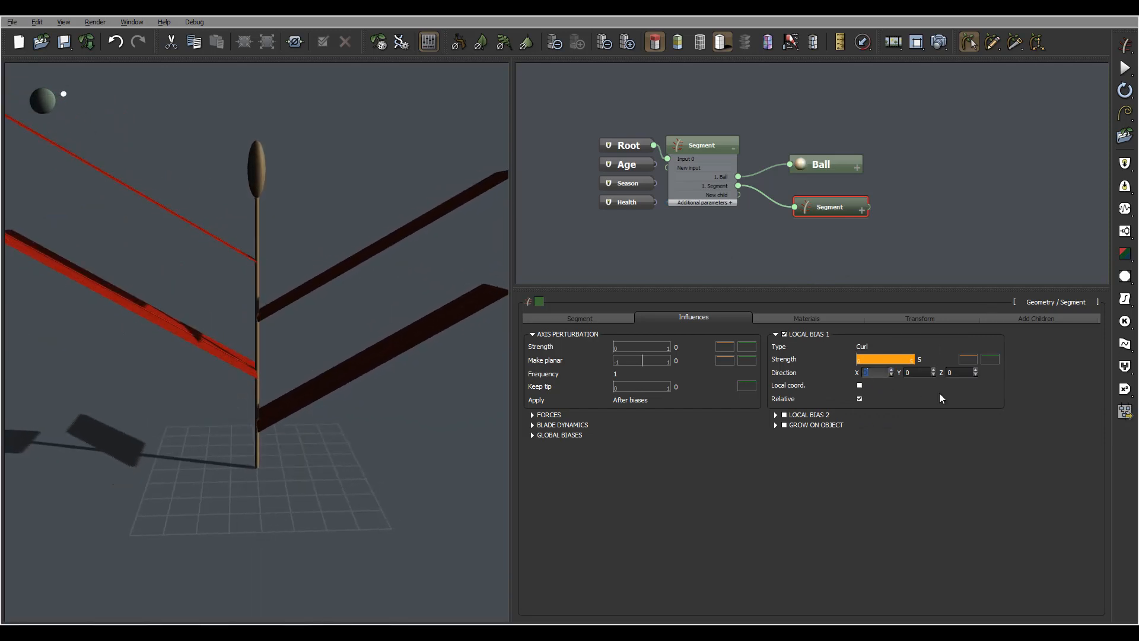
type("1")
key("Return")
right_click_drag(379, 291, 317, 305)
right_click_drag(405, 306, 391, 282)
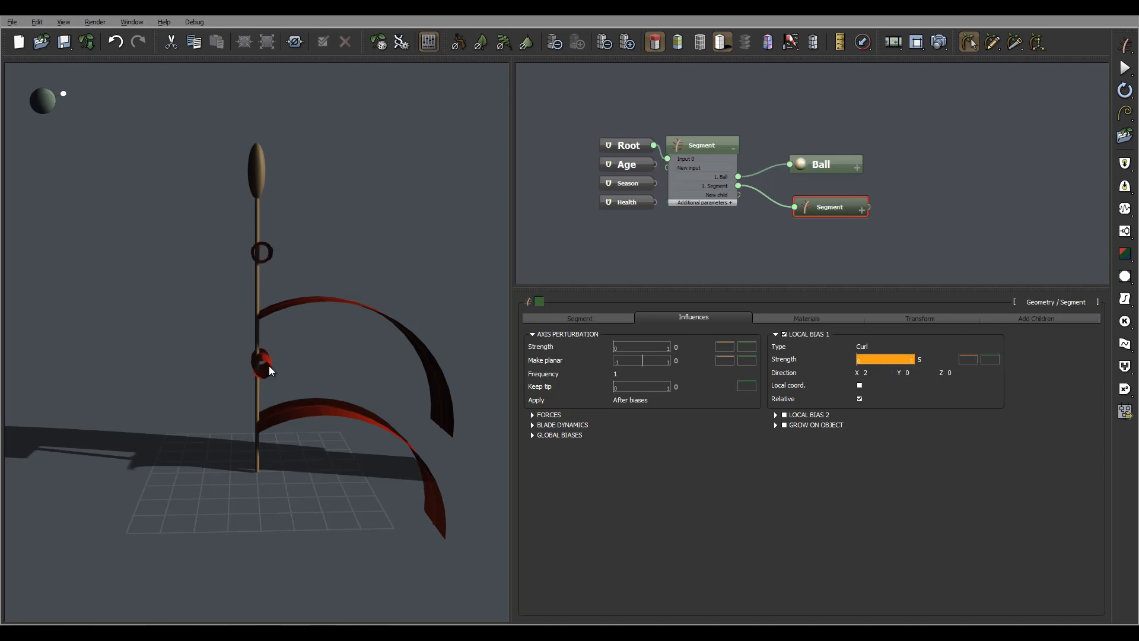
right_click_drag(334, 341, 373, 396)
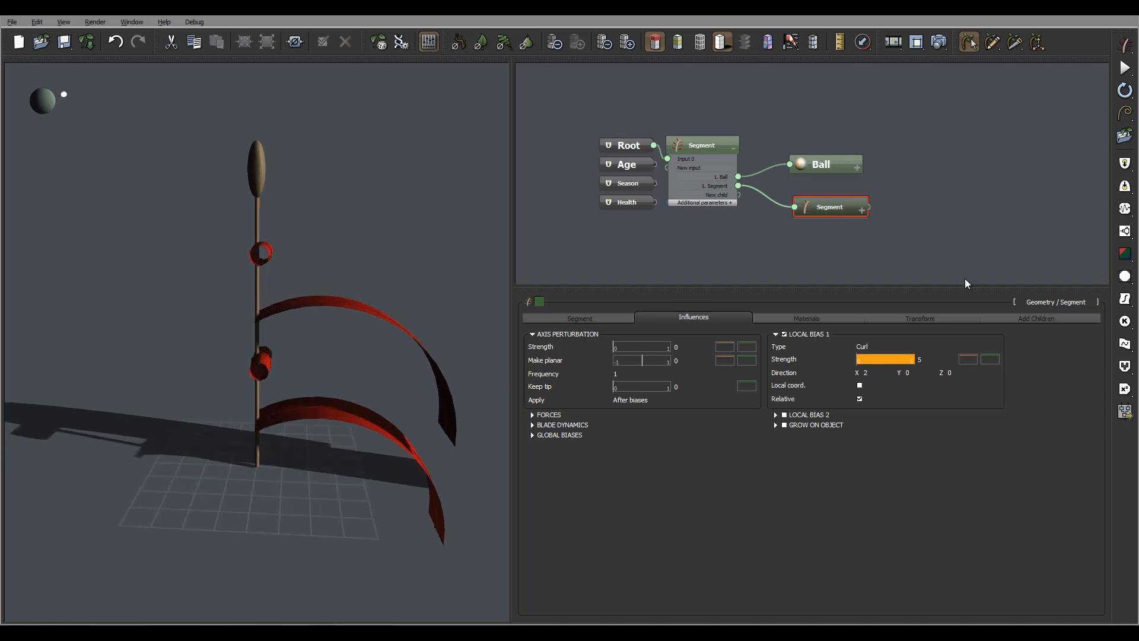
- Edit the Curl strength profile so it ramps up to a keypoint at about X 0.43, Y 1
left_click(968, 359)
left_click_drag(717, 268, 919, 261)
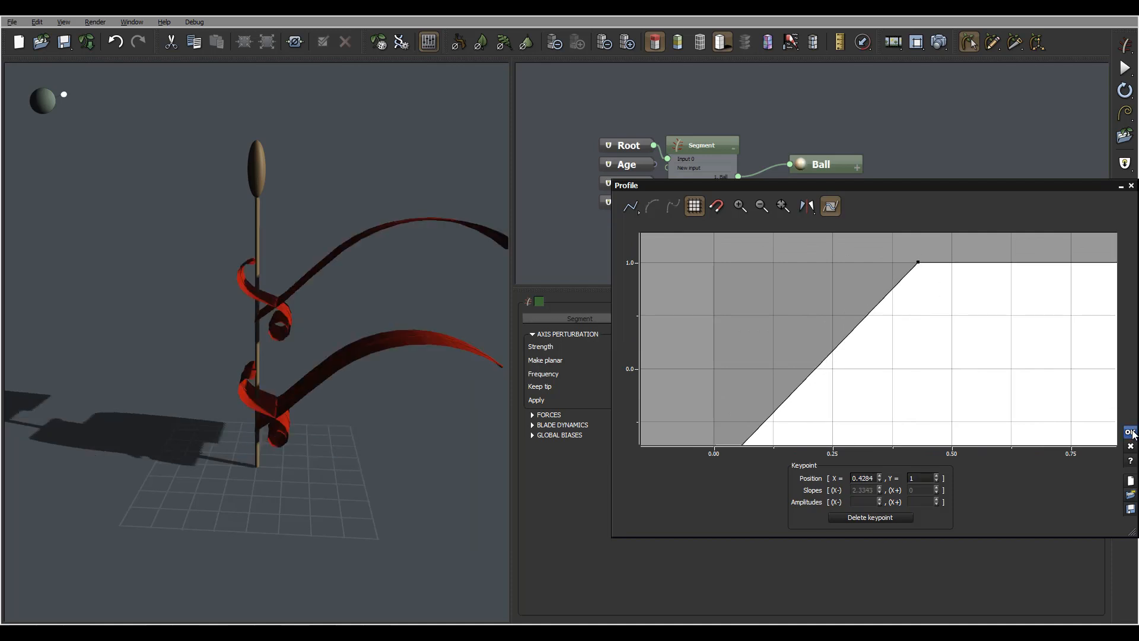
left_click(1130, 432)
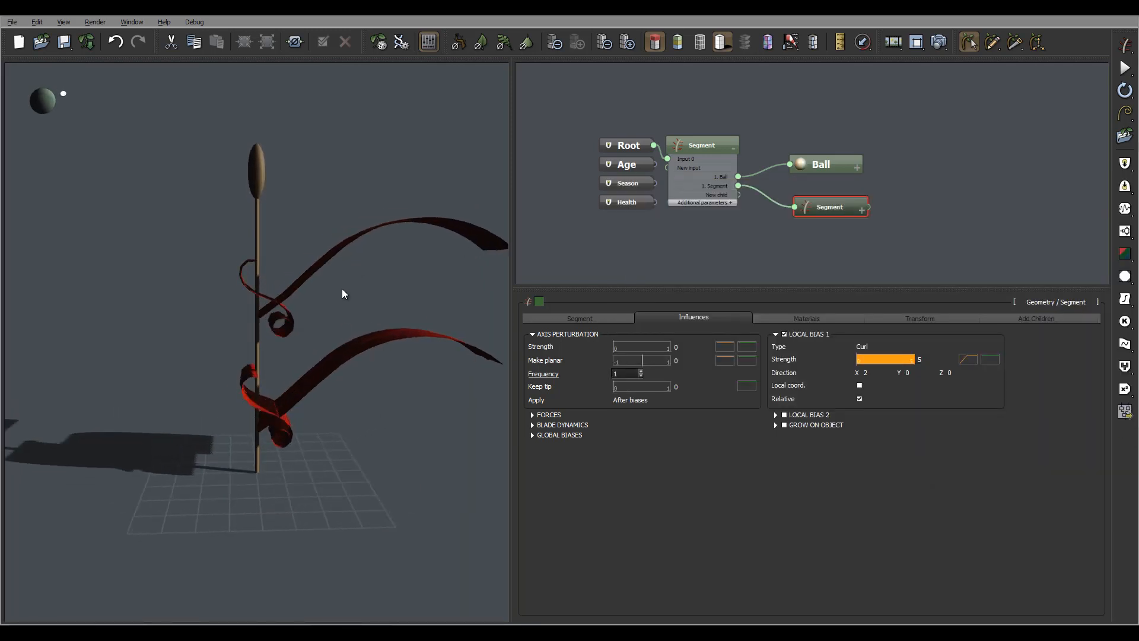
- Move the Curl strength profile's keypoint to about X 0.64, Y 0.87 and inspect the S-shaped blades
right_click_drag(341, 289, 274, 228)
right_click_drag(365, 338, 361, 348)
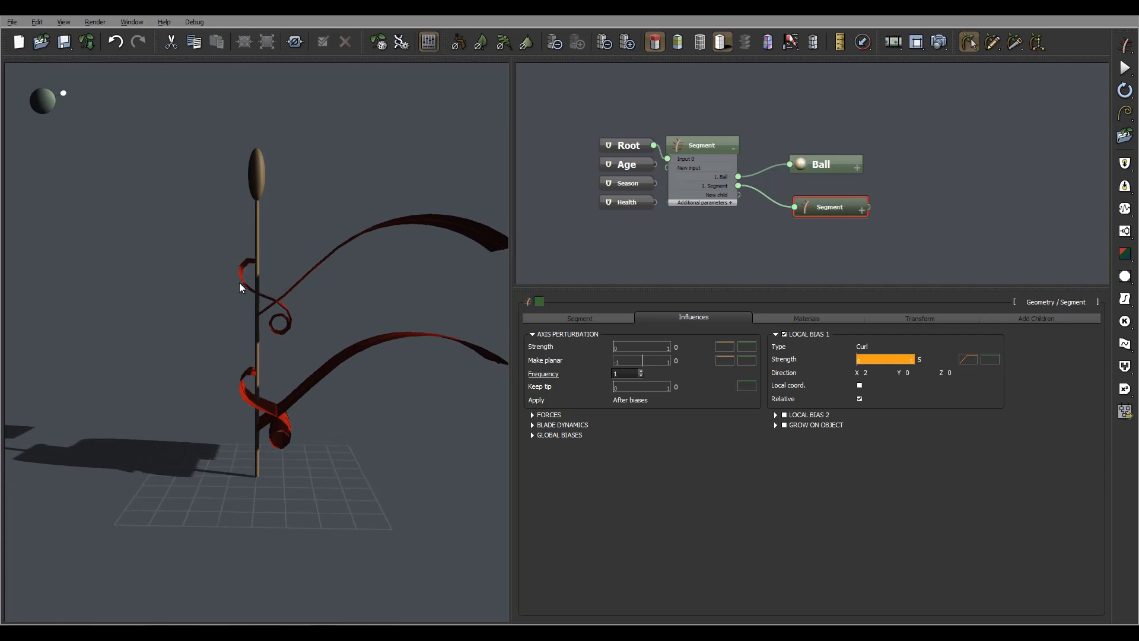
left_click(964, 360)
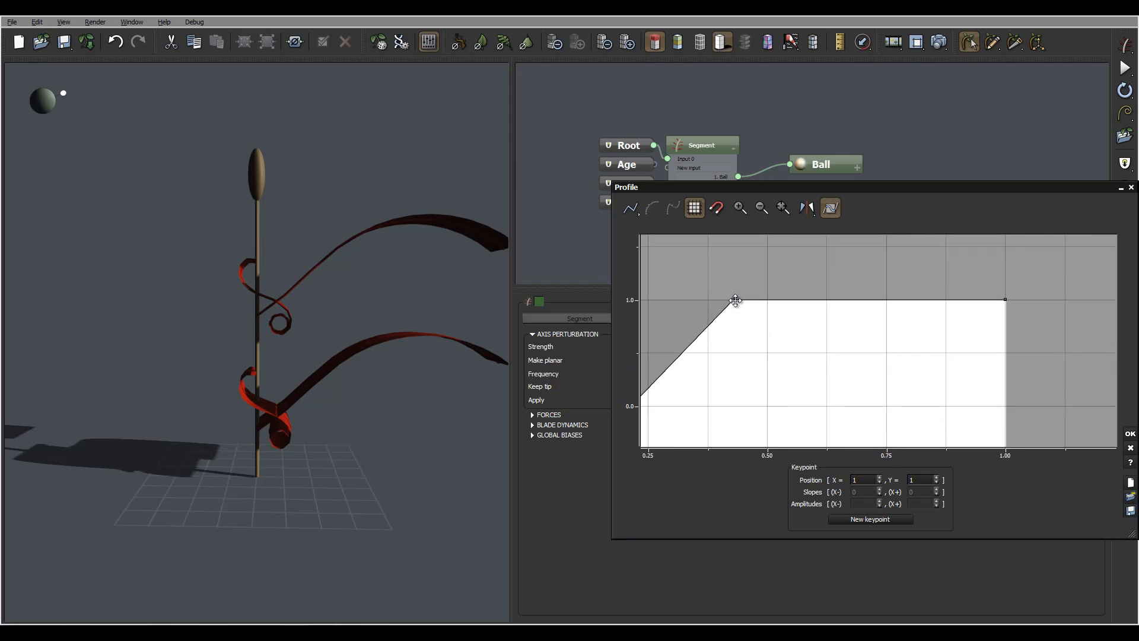
left_click_drag(734, 299, 835, 314)
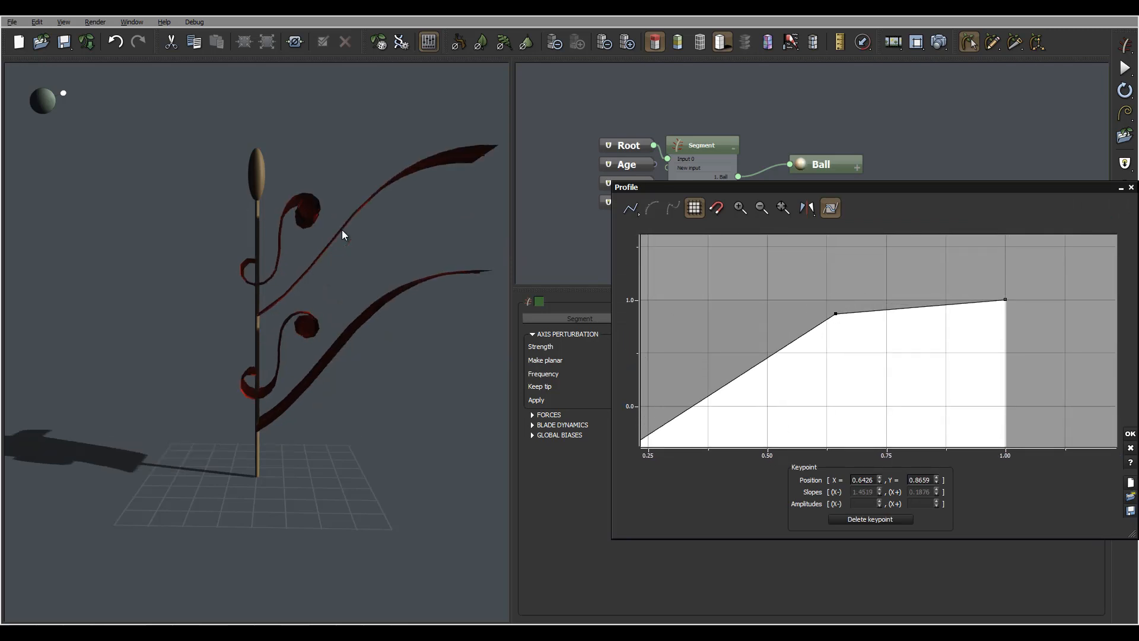
left_click_drag(342, 230, 245, 380)
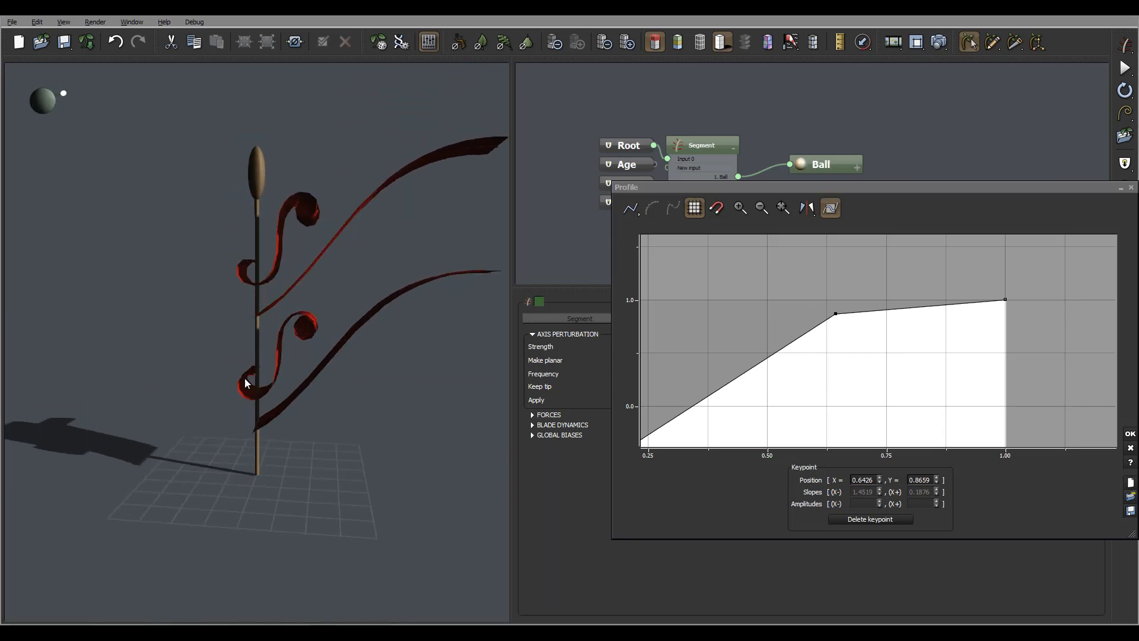
left_click(1129, 449)
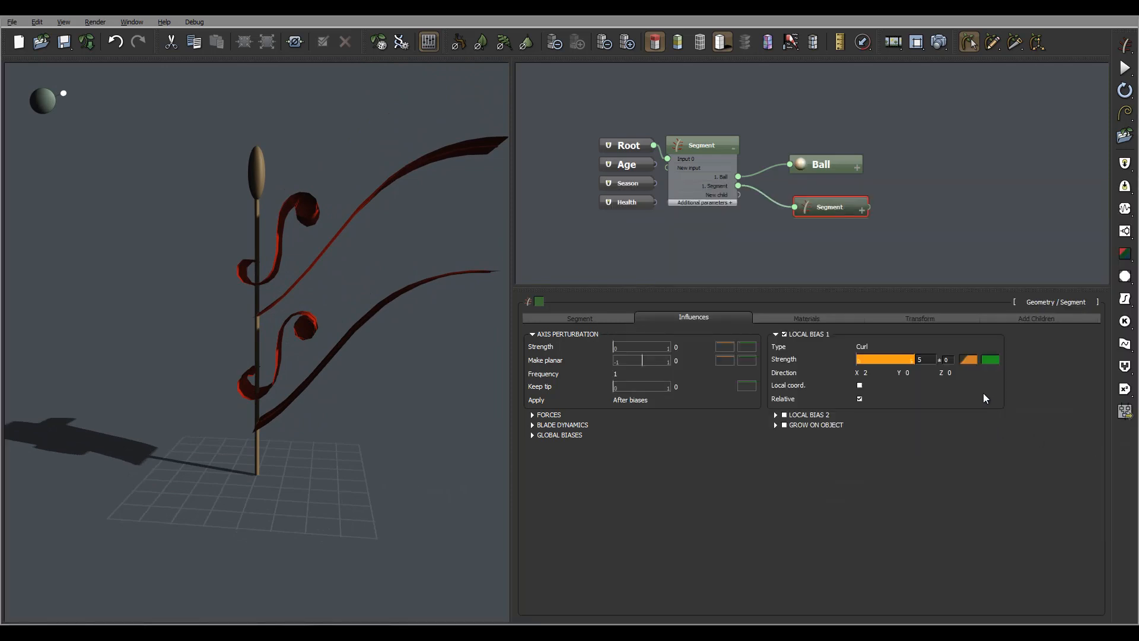
- Reset the Curl strength profile and set the local bias strength to 2
right_click(962, 359)
left_click(1002, 408)
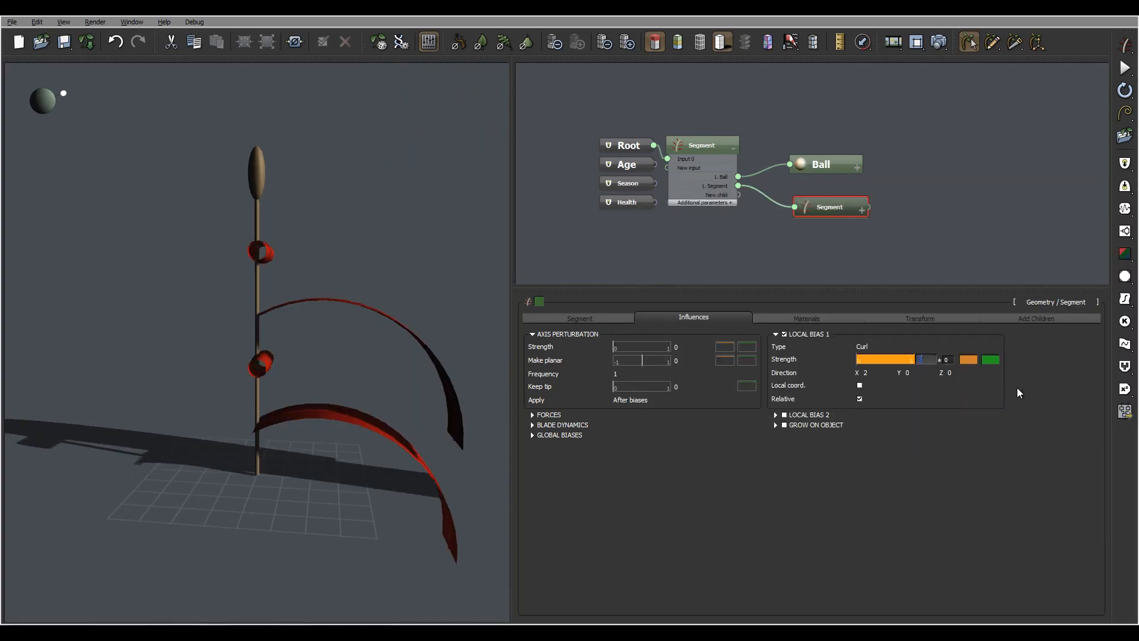
key("Return")
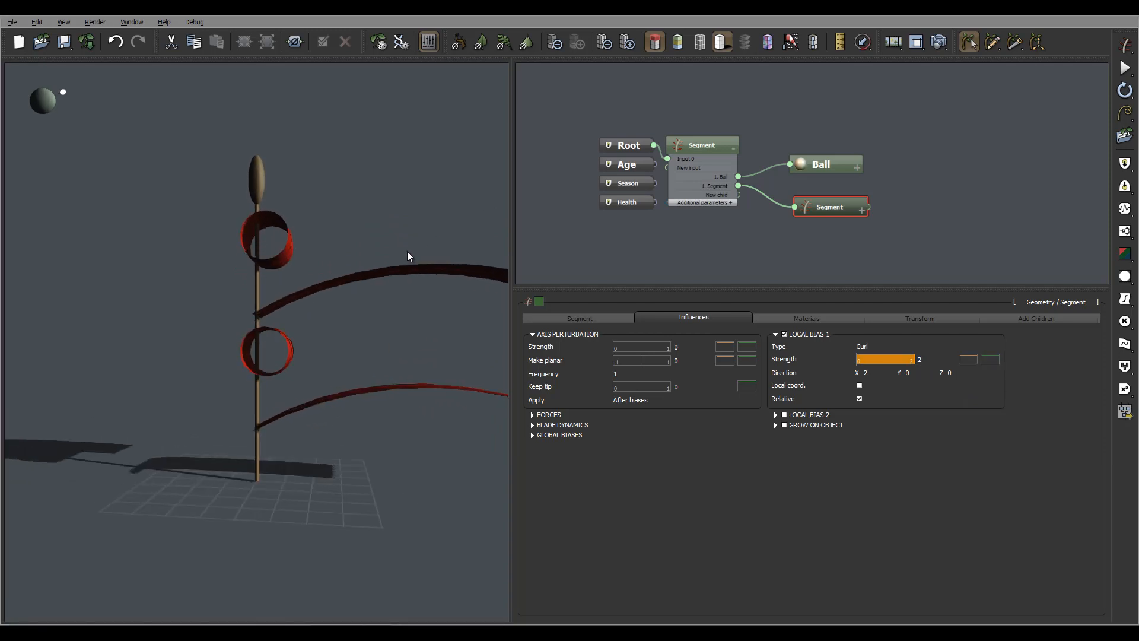
- Set the Curl direction's Y value to 2 and inspect the curled blades from a higher angle
left_click(891, 346)
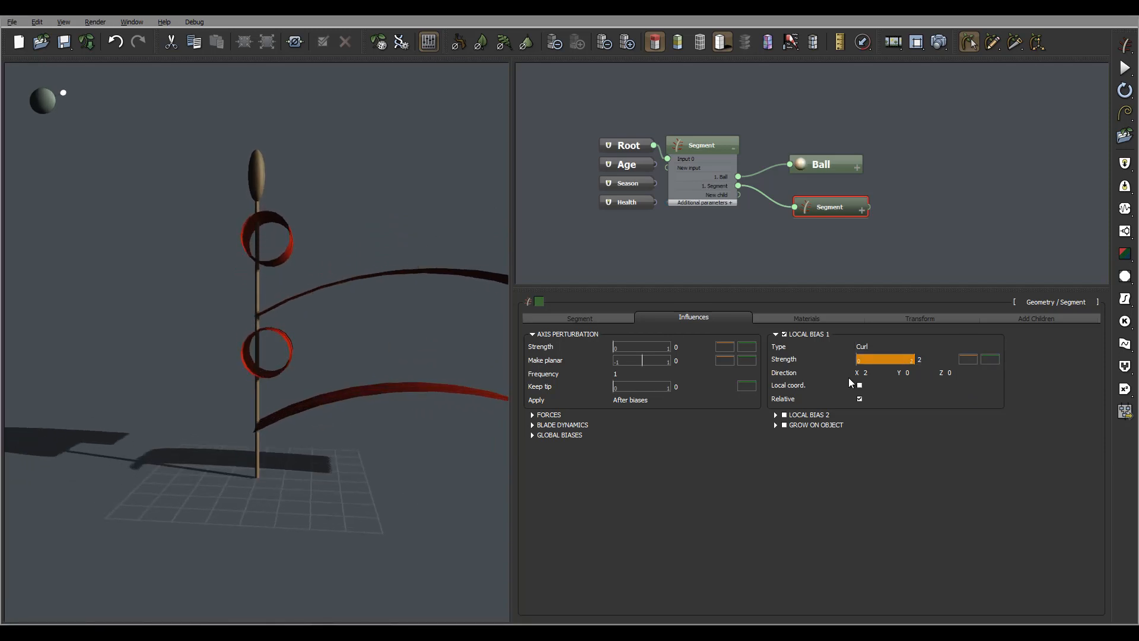
left_click(906, 373)
type("2")
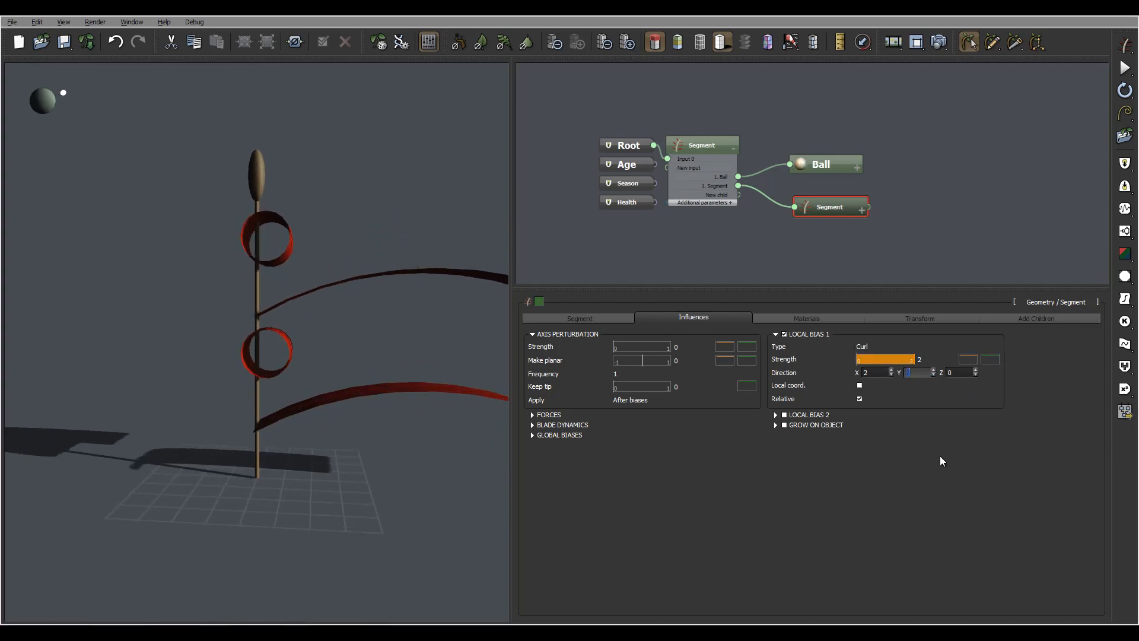
key("Return")
left_click_drag(332, 184, 285, 273)
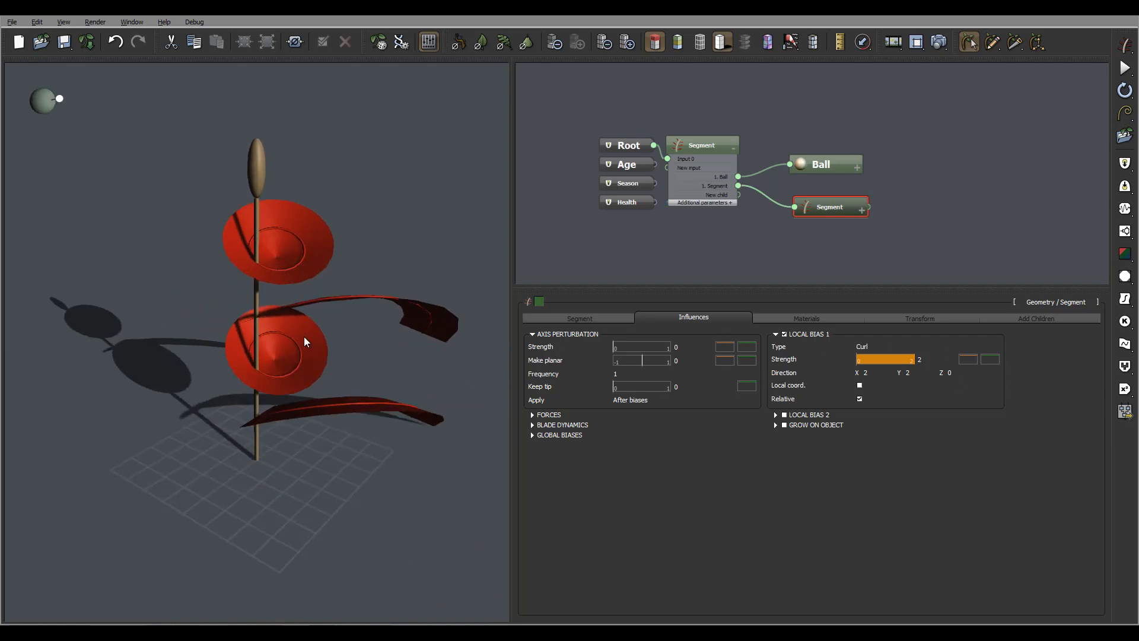
- Try the Single blade style on the child segments and inspect the curls from several angles
left_click(622, 318)
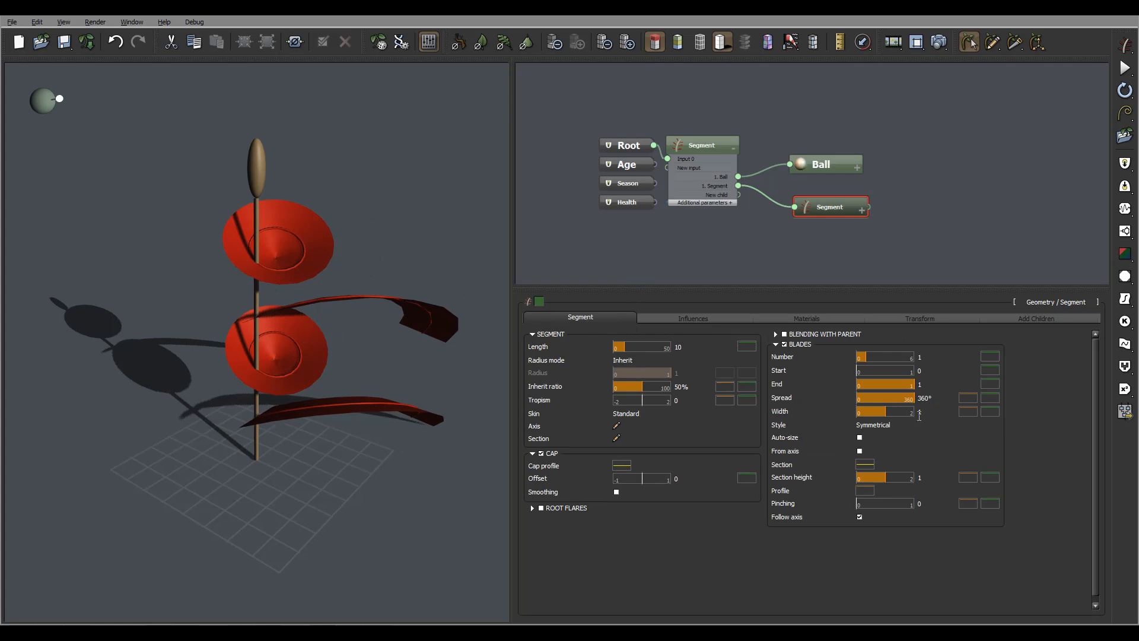
left_click(877, 426)
left_click(878, 434)
middle_click_drag(417, 351, 468, 335)
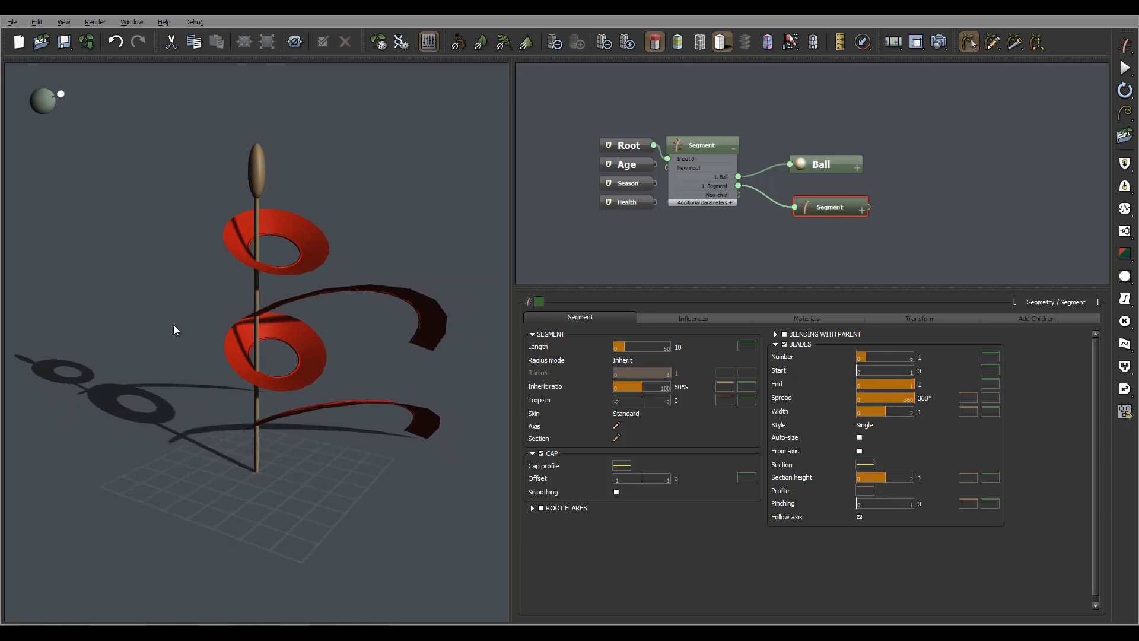
middle_click_drag(283, 321, 333, 308)
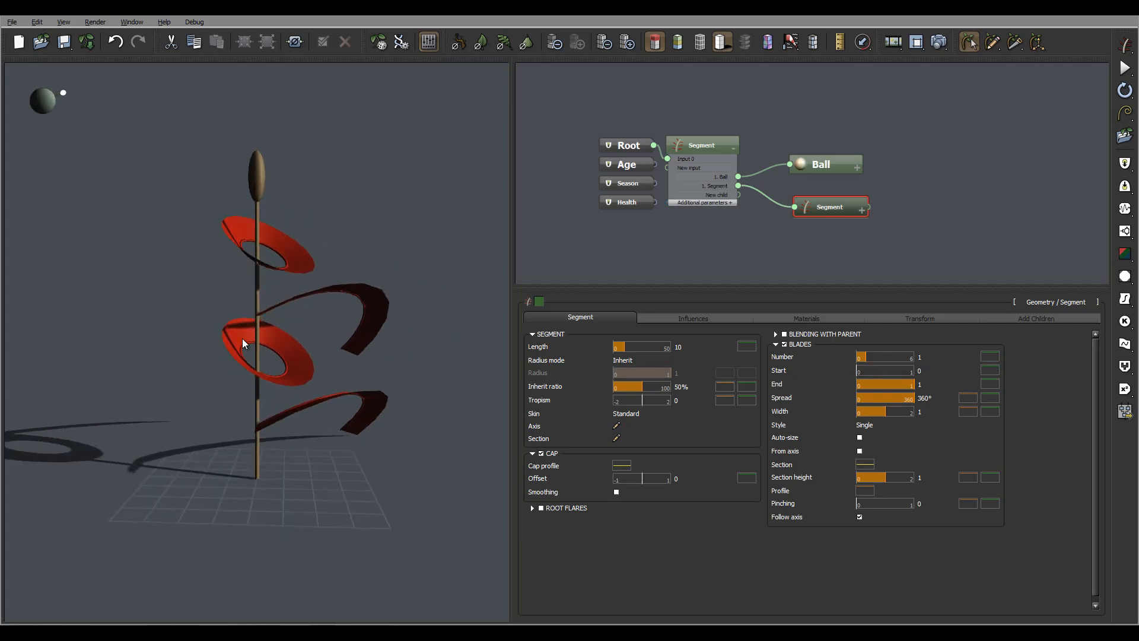
- Switch the blade style back to Symmetrical and view the curled blades from different sides
left_click(882, 426)
left_click(888, 443)
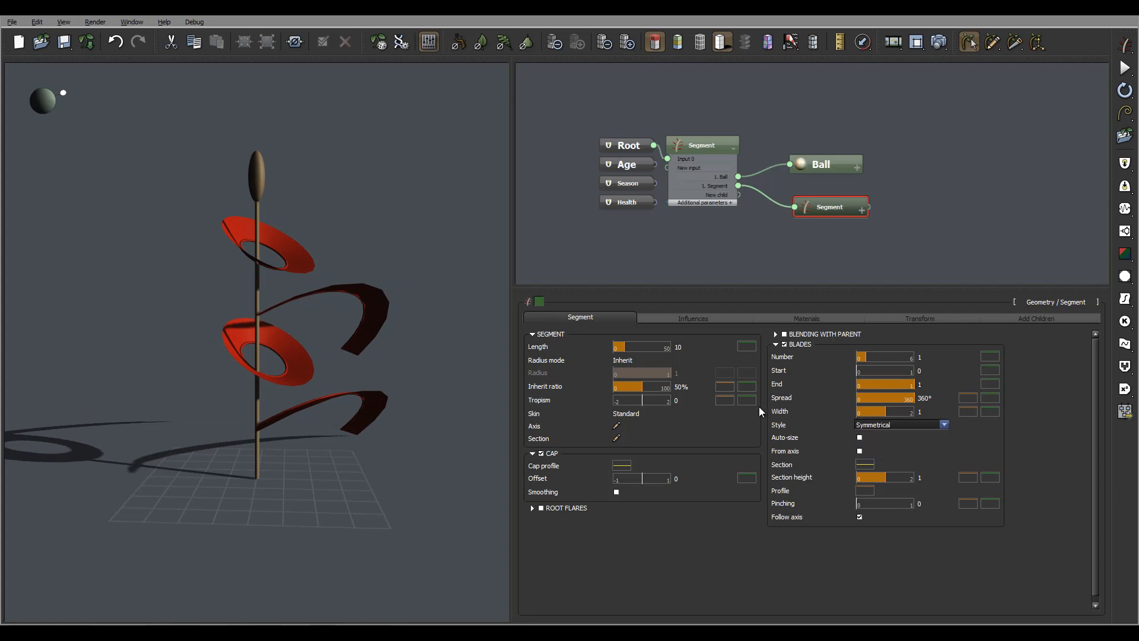
middle_click_drag(389, 274, 272, 247)
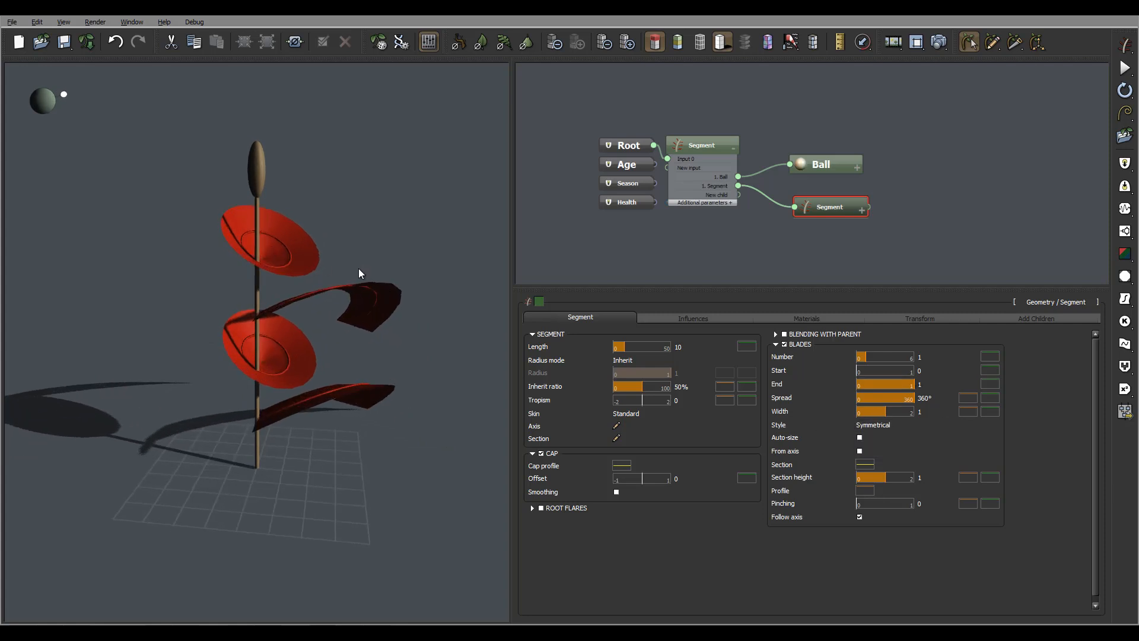
middle_click_drag(359, 268, 462, 288)
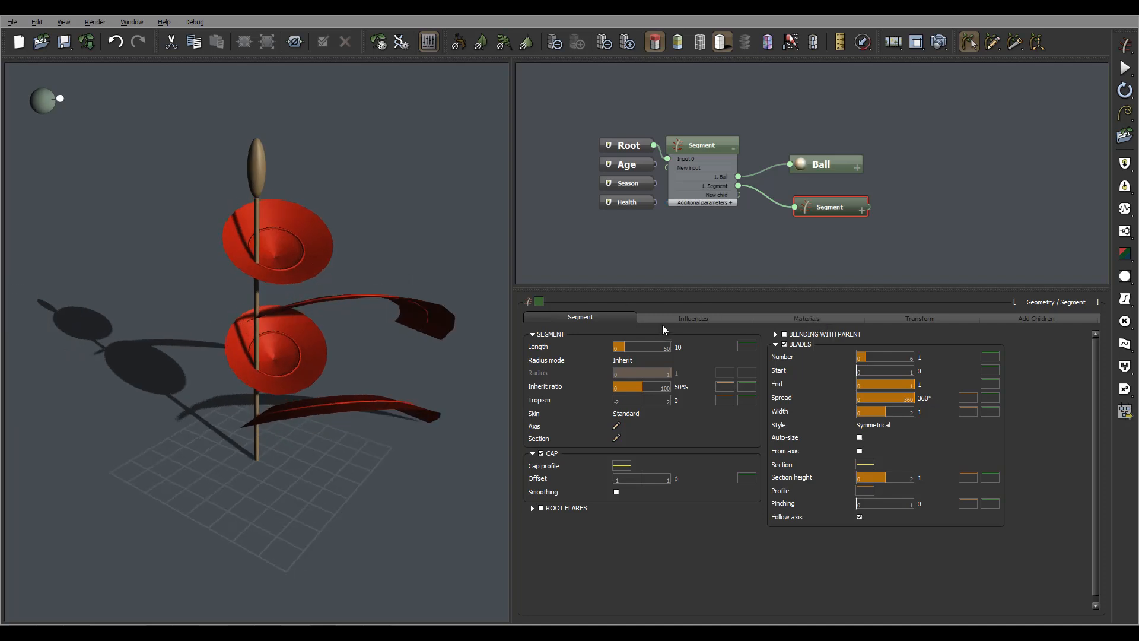
- Set the Curl direction's Z value to 2 and inspect how the blades curl
left_click(693, 318)
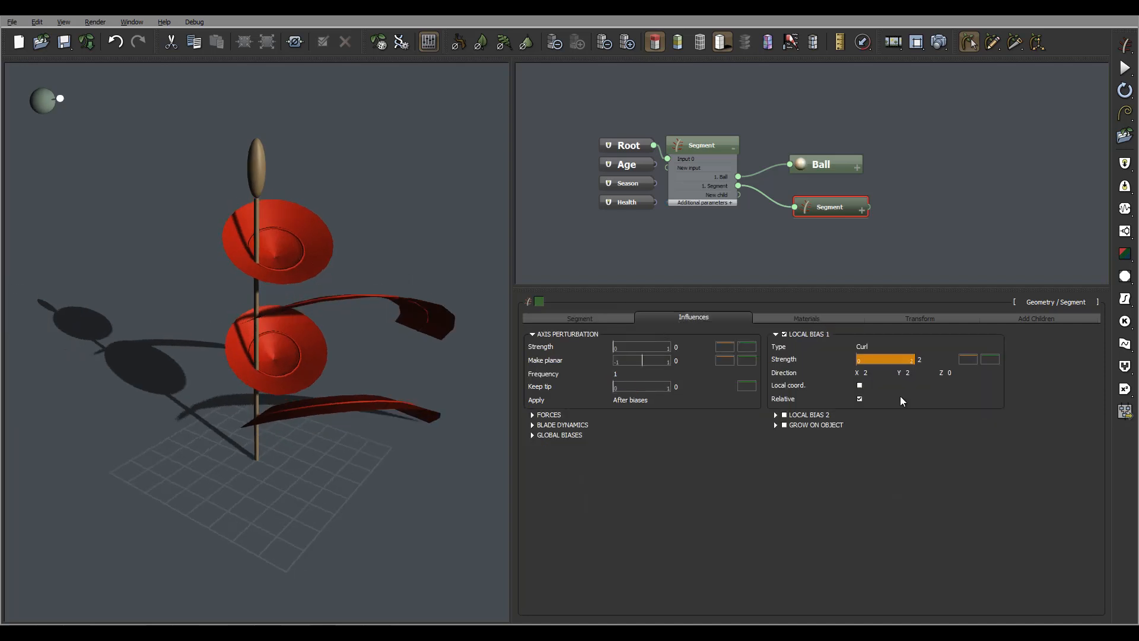
double_click(950, 371)
type("2")
key("Return")
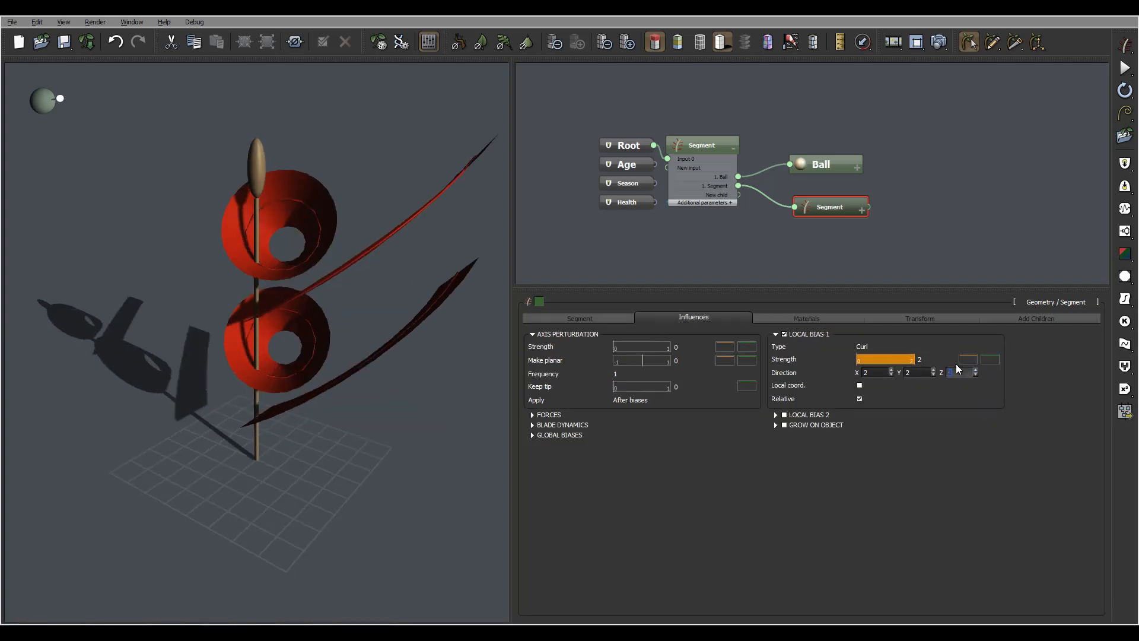
middle_click_drag(340, 332, 317, 219)
- Change Local Bias 1 to Swirl and examine the spiralling blades from several angles
left_click(870, 347)
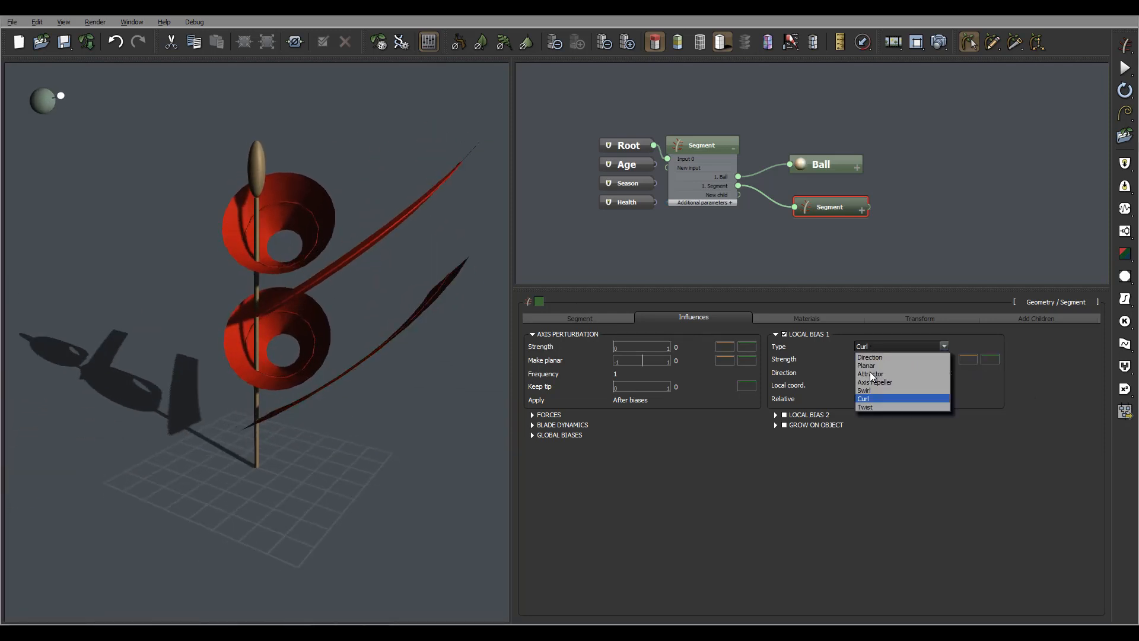
left_click(894, 390)
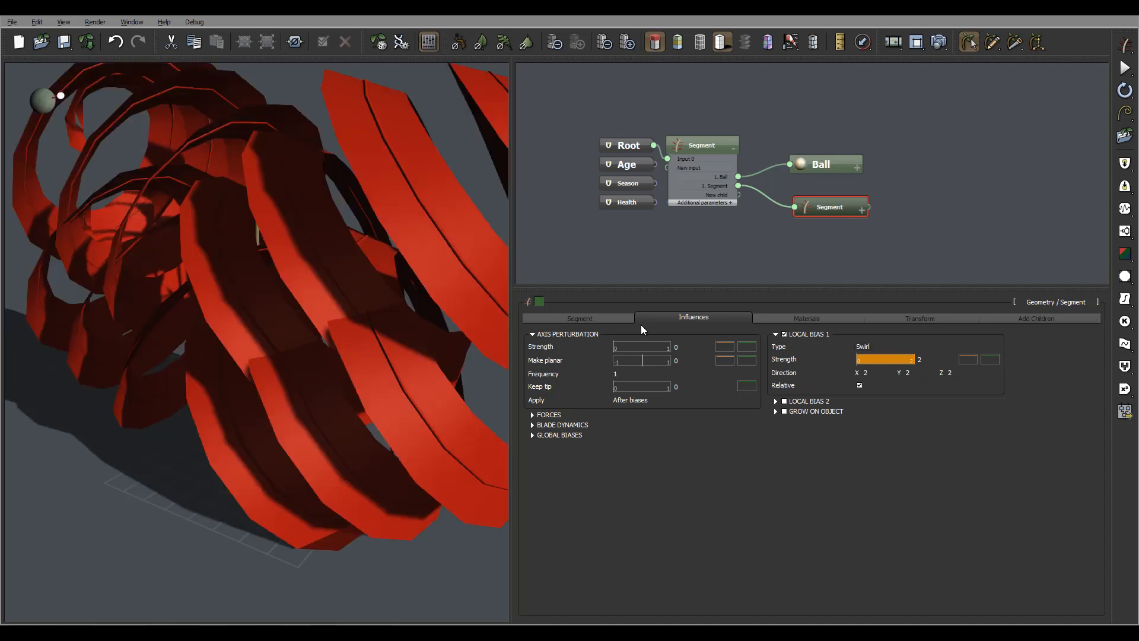
middle_click_drag(392, 296, 220, 342)
scroll(378, 323, "down", 3)
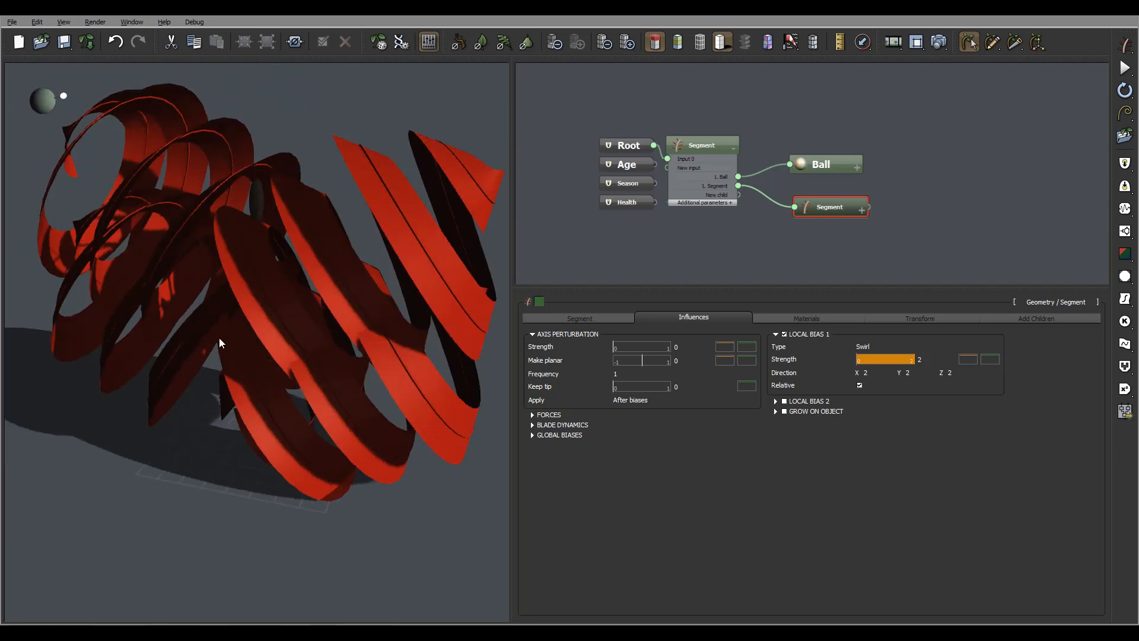
middle_click_drag(439, 254, 452, 220)
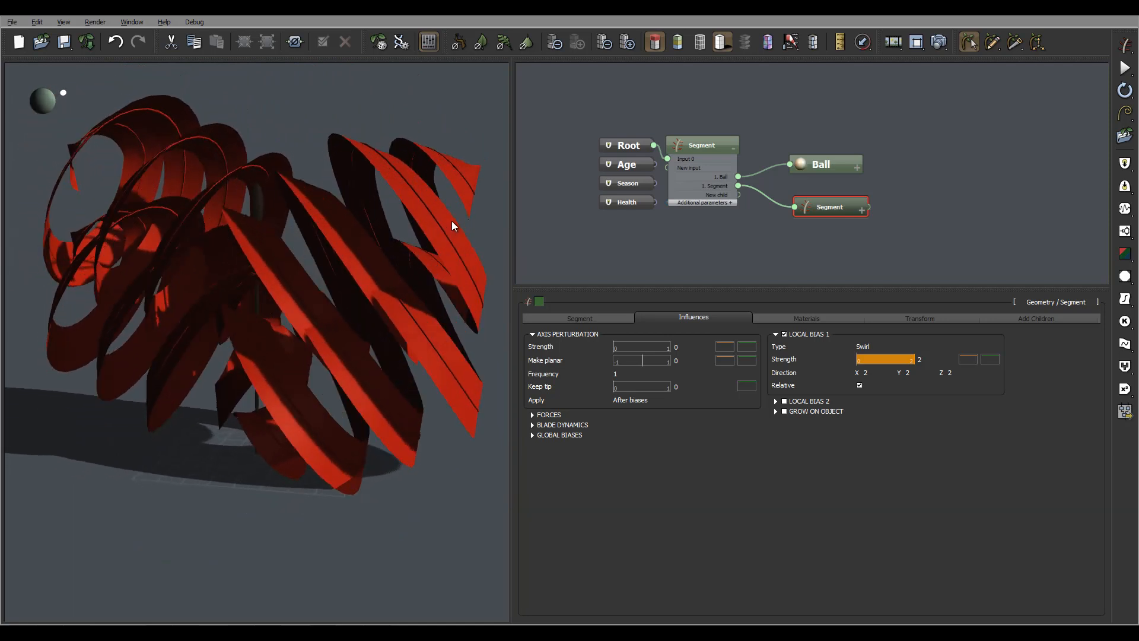
middle_click_drag(399, 279, 427, 184)
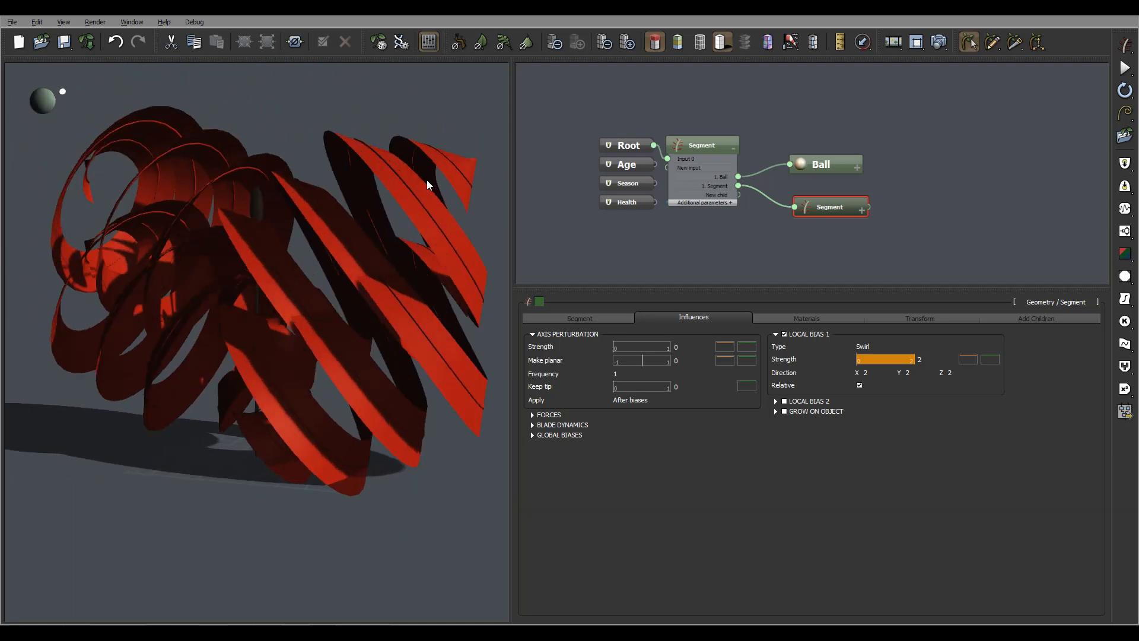
mouse_move(366, 274)
middle_mouse_down()
mouse_move(434, 297)
mouse_move(407, 233)
mouse_move(379, 295)
mouse_move(410, 273)
mouse_move(424, 226)
mouse_move(399, 267)
mouse_move(270, 285)
mouse_move(369, 287)
middle_mouse_up()
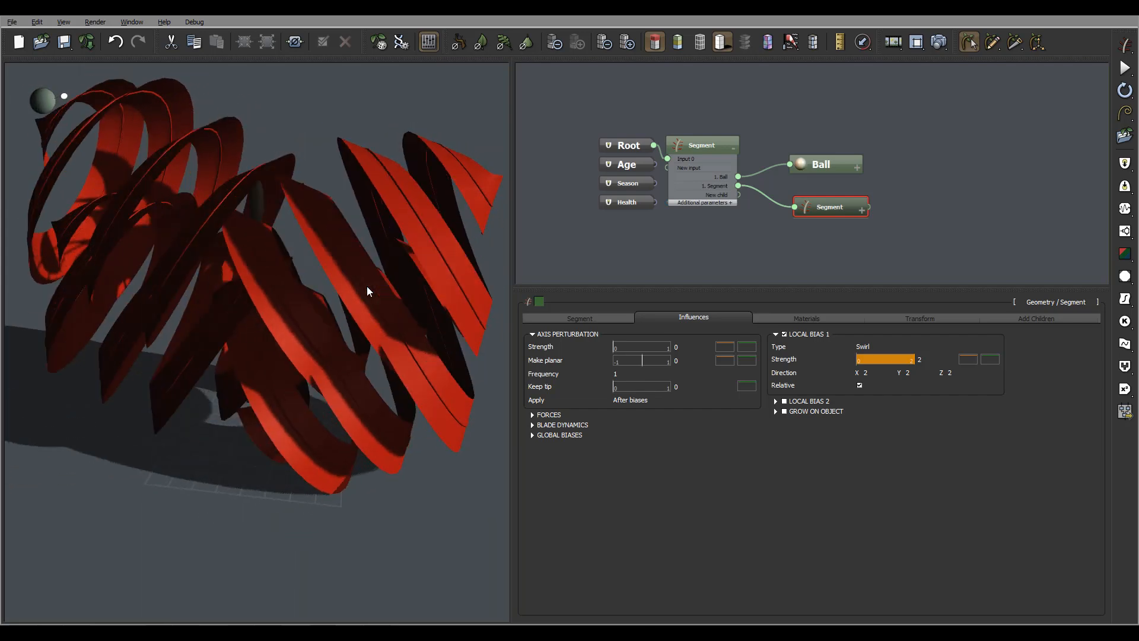
- Change Local Bias 1 to Axis repeller, set its Z direction to 0, and inspect the blades from the side
left_click(878, 347)
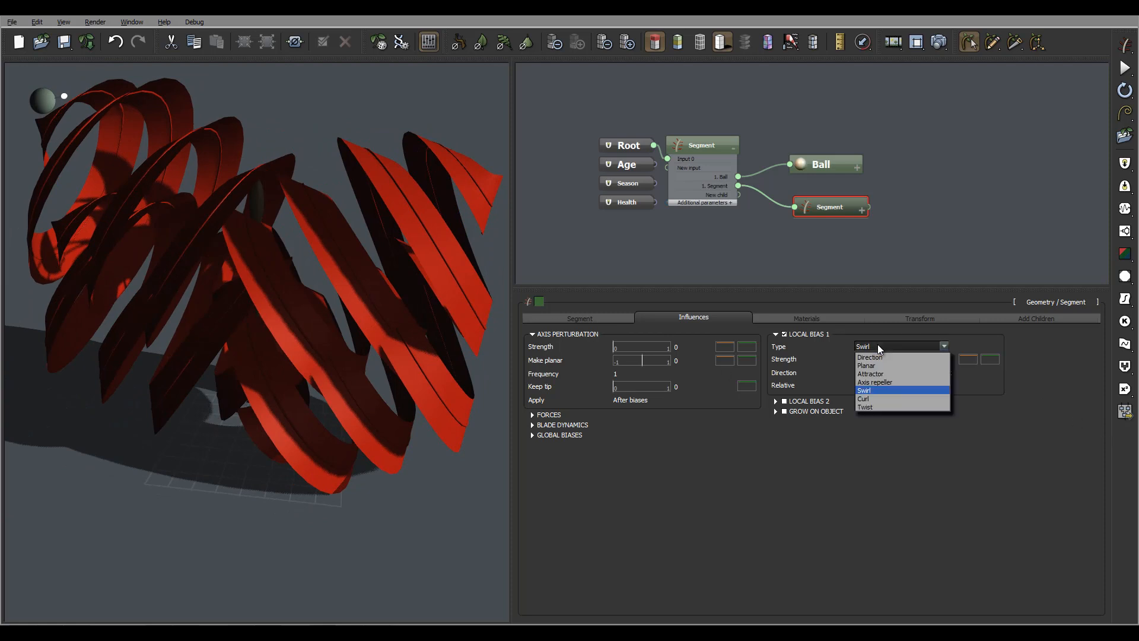
left_click(881, 382)
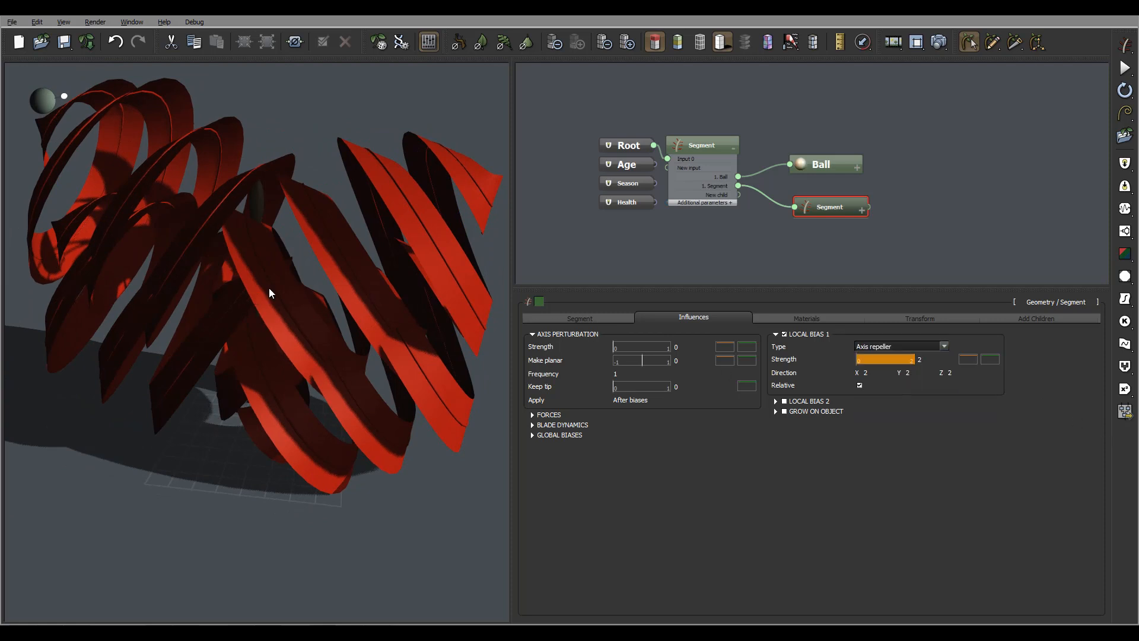
middle_click_drag(298, 274, 262, 278)
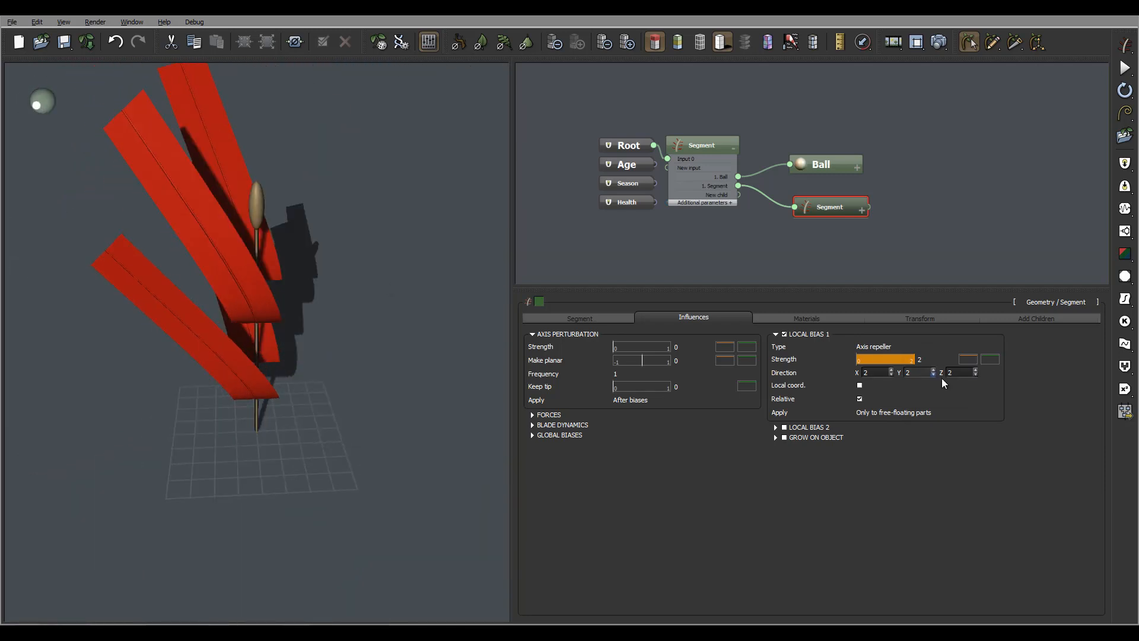
double_click(948, 374)
type("0")
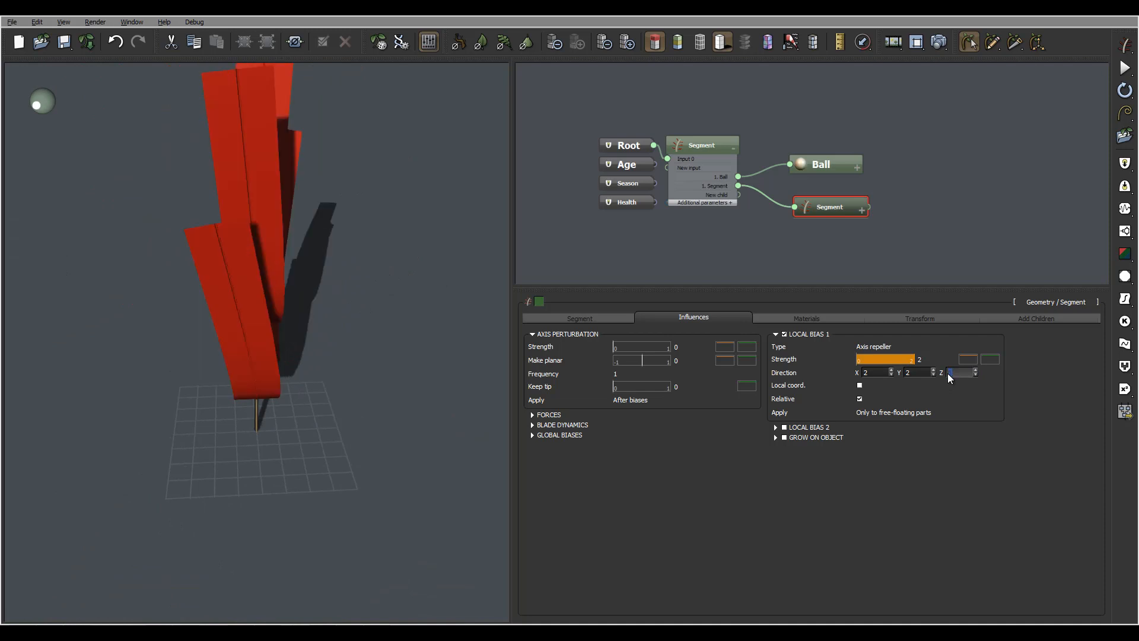
key("Return")
middle_click_drag(318, 251, 307, 192)
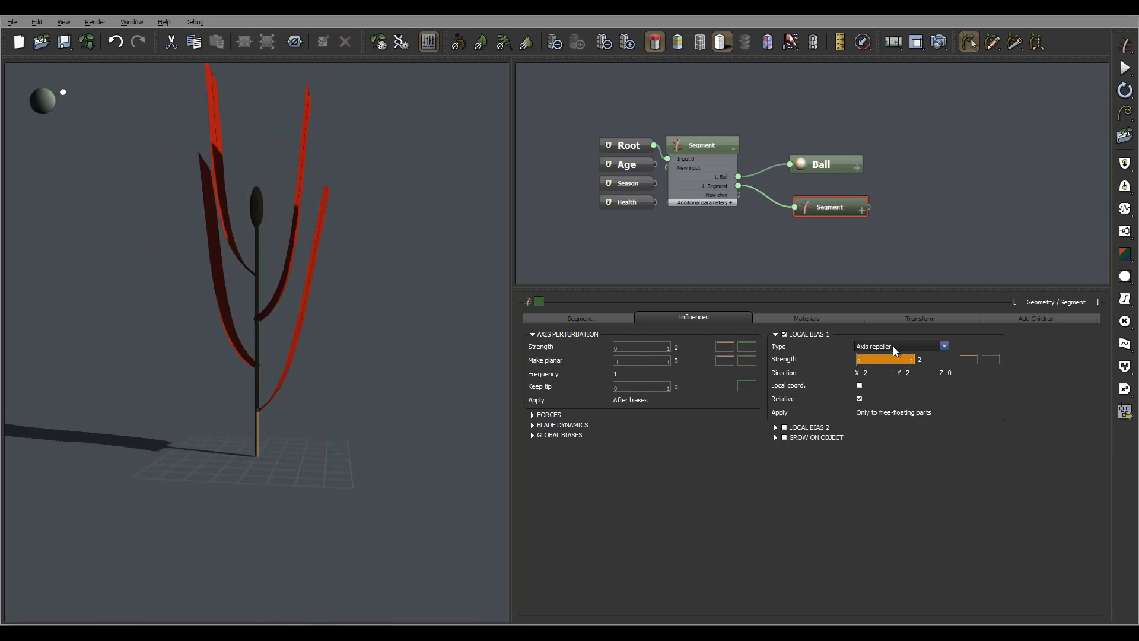
- Change Local Bias 1 to Attractor and inspect the bent blades from all around the stem
left_click(919, 346)
left_click(897, 373)
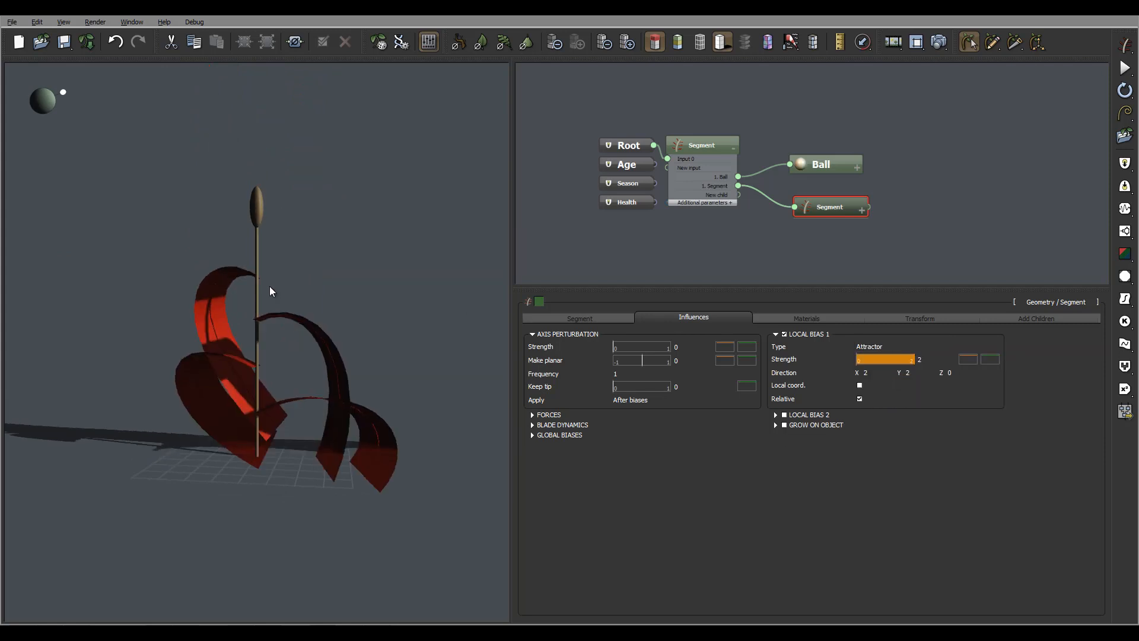
middle_click_drag(269, 286, 152, 354)
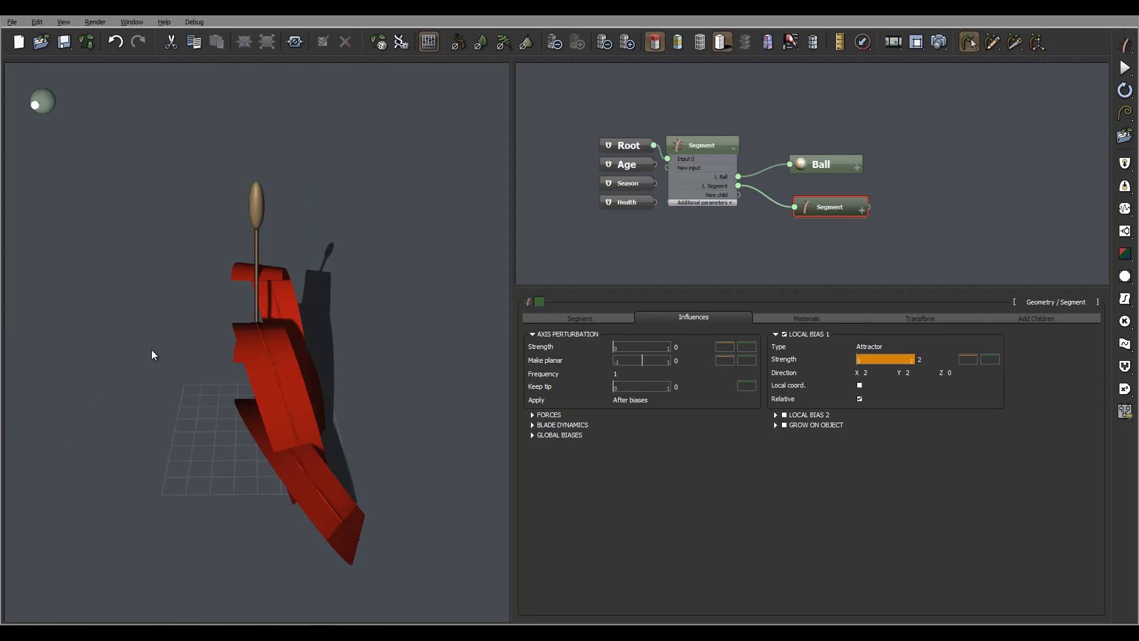
mouse_move(402, 352)
middle_mouse_down()
mouse_move(417, 284)
mouse_move(395, 350)
middle_mouse_up()
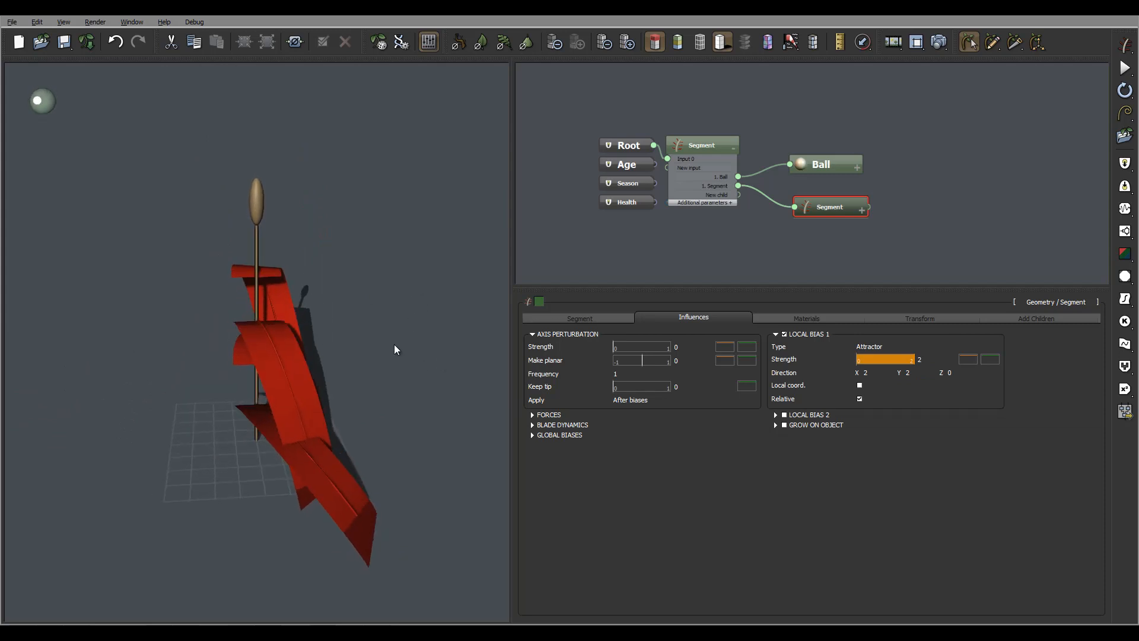
middle_click_drag(284, 333, 449, 317)
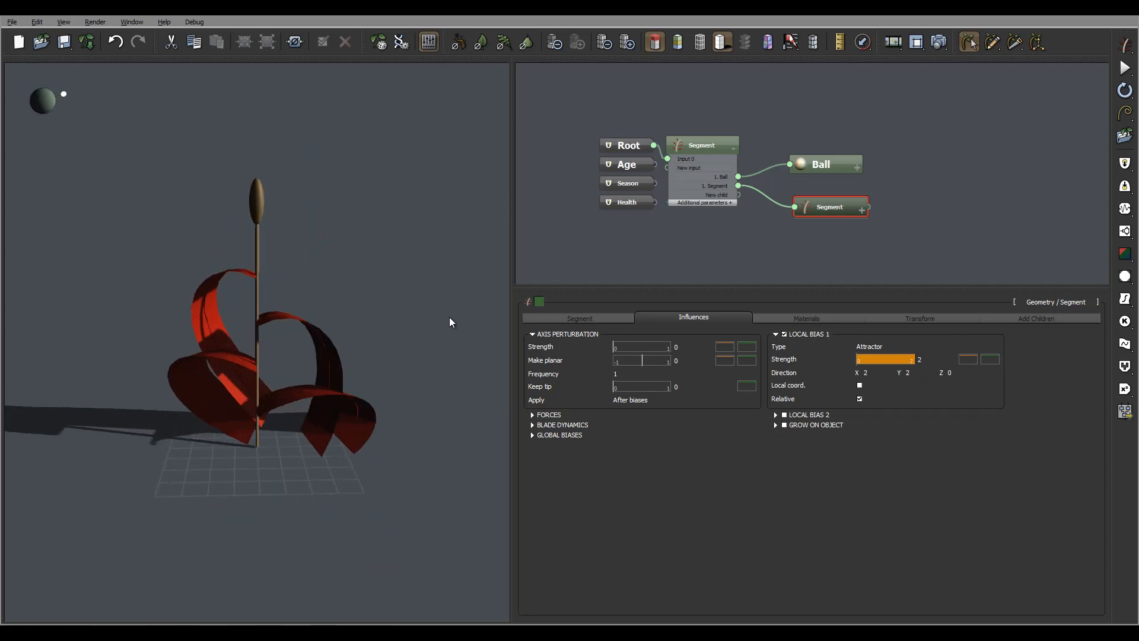
middle_click_drag(129, 302, 441, 344)
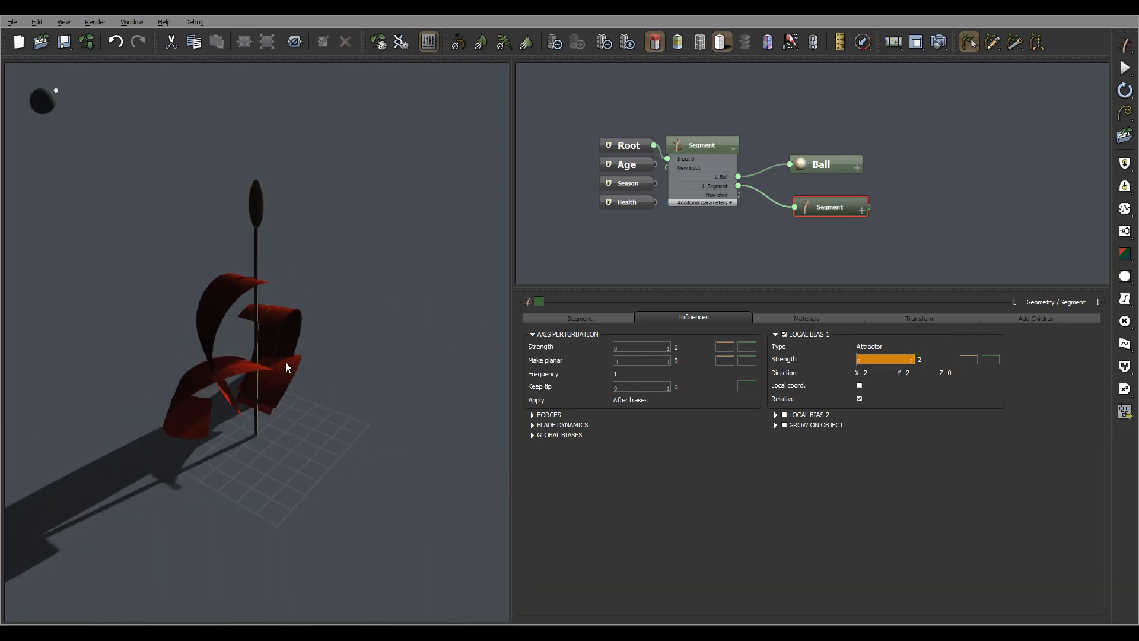
middle_click_drag(342, 358, 261, 300)
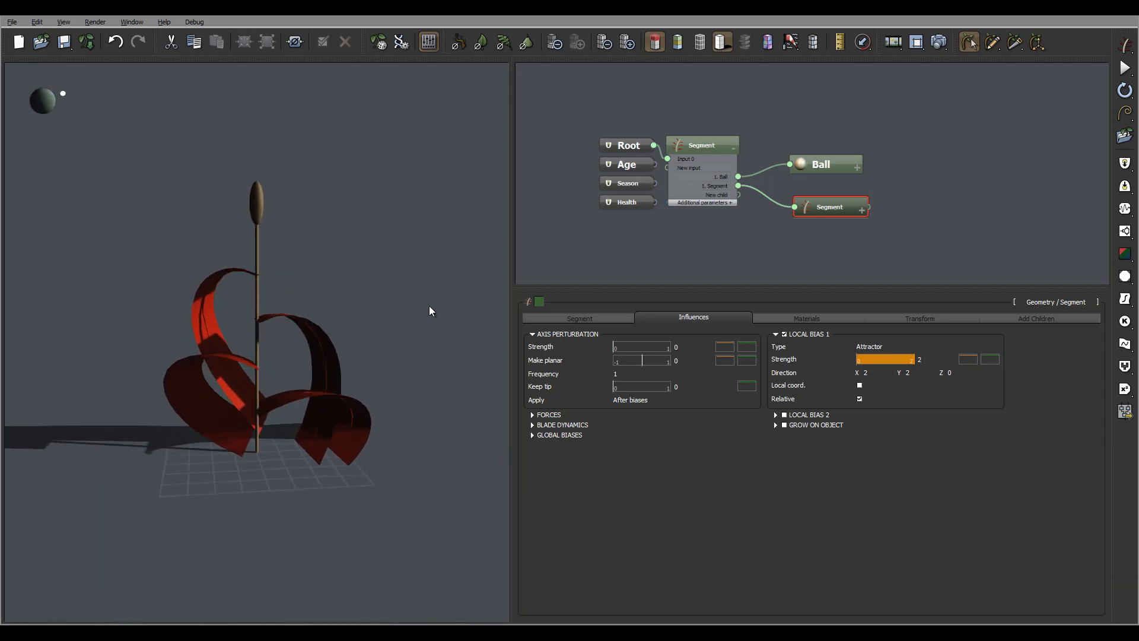
- Change Local Bias 1 to Planar and set its direction's X value to 15, viewing the blades from another angle
left_click(888, 345)
left_click(898, 362)
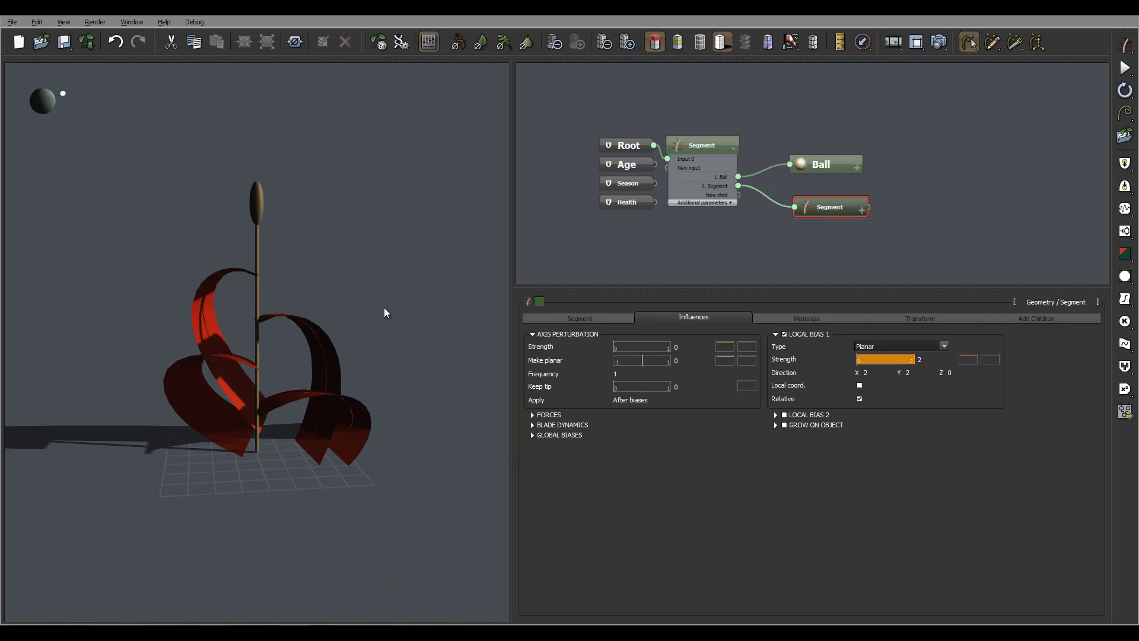
mouse_move(436, 358)
middle_mouse_down()
mouse_move(251, 338)
mouse_move(442, 353)
middle_mouse_up()
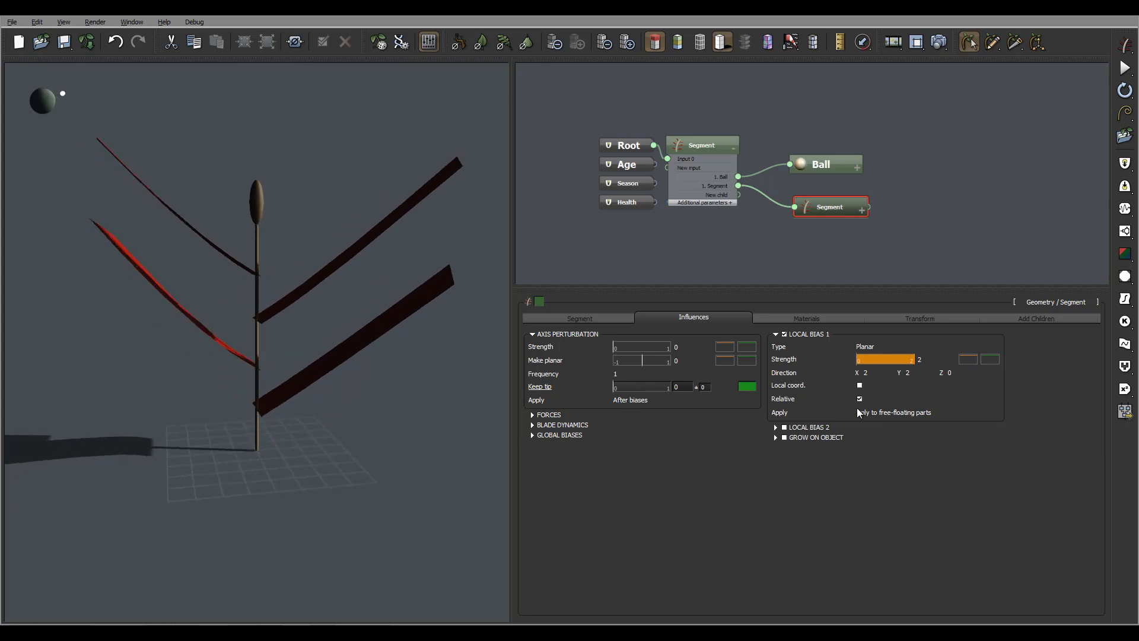
double_click(880, 372)
type("15")
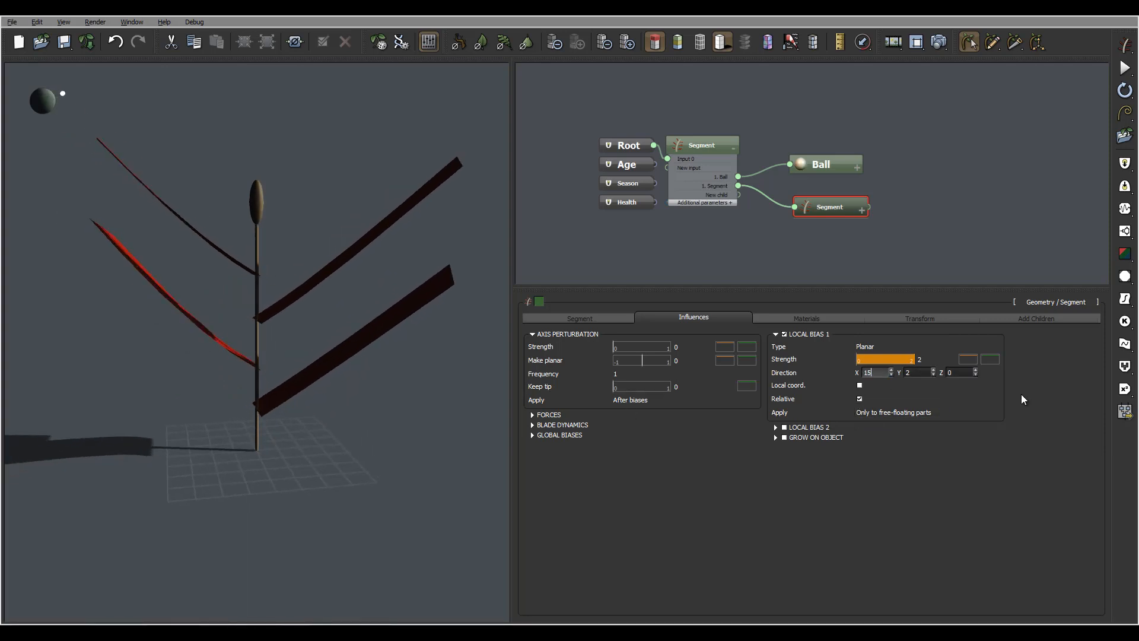
key("Return")
middle_click_drag(263, 221, 167, 235)
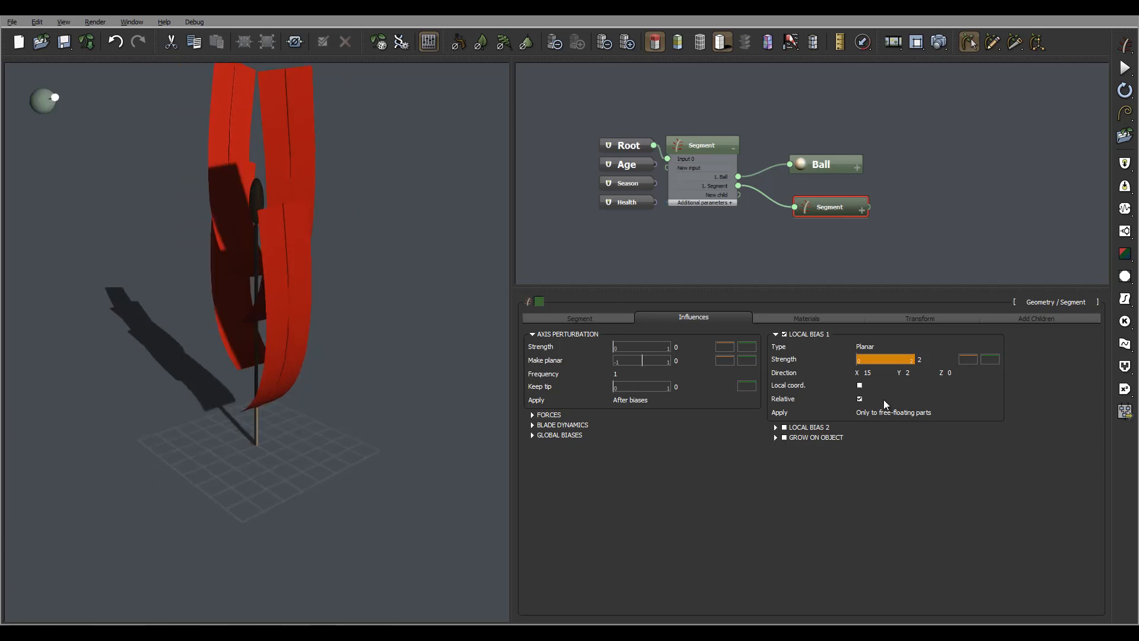
- Set the Planar bias direction's Y value to 5 and inspect the blades from above and from the side
double_click(907, 372)
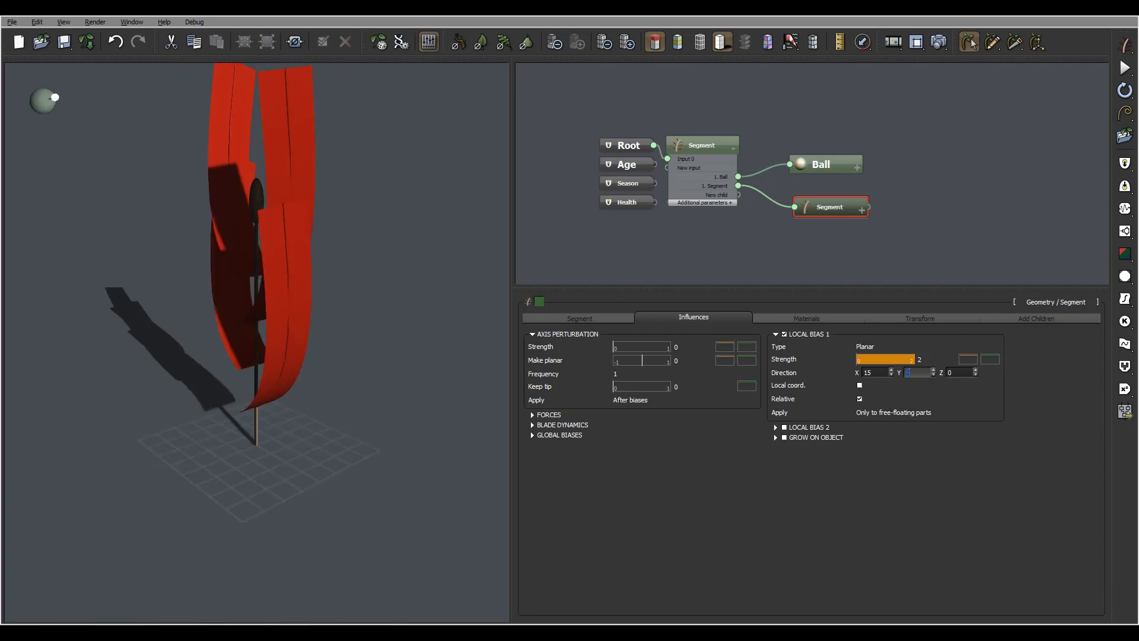
type("5")
key("Return")
middle_click_drag(376, 170, 265, 312)
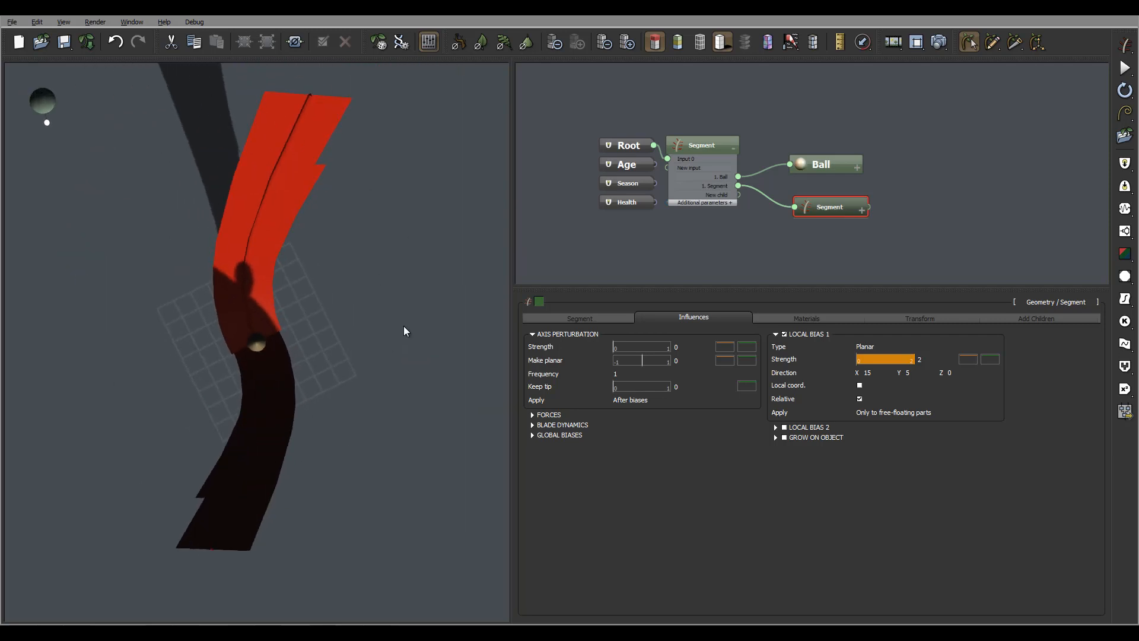
middle_click_drag(404, 325, 329, 164)
- Change Local Bias 1 back to Direction and view the blades from the side
left_click(883, 344)
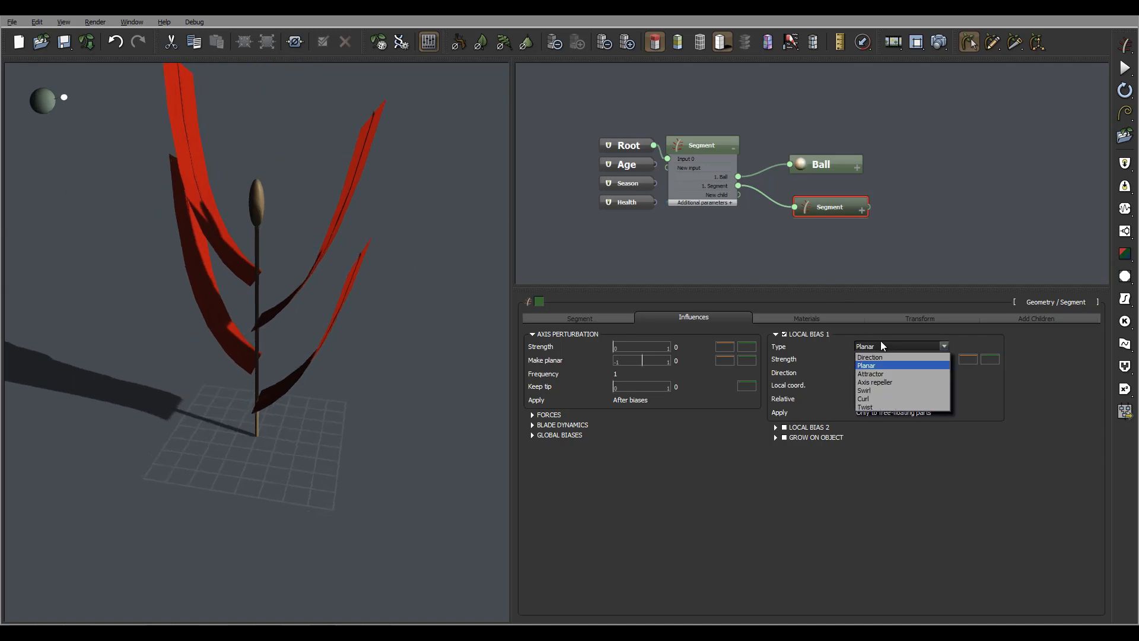
left_click(1023, 394)
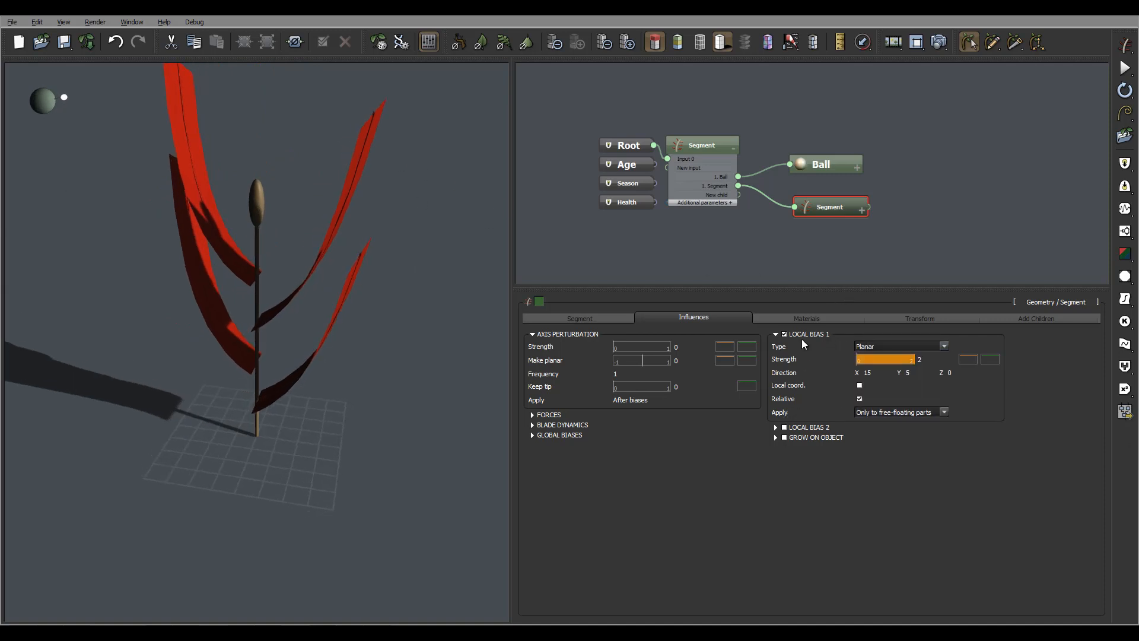
left_click(918, 344)
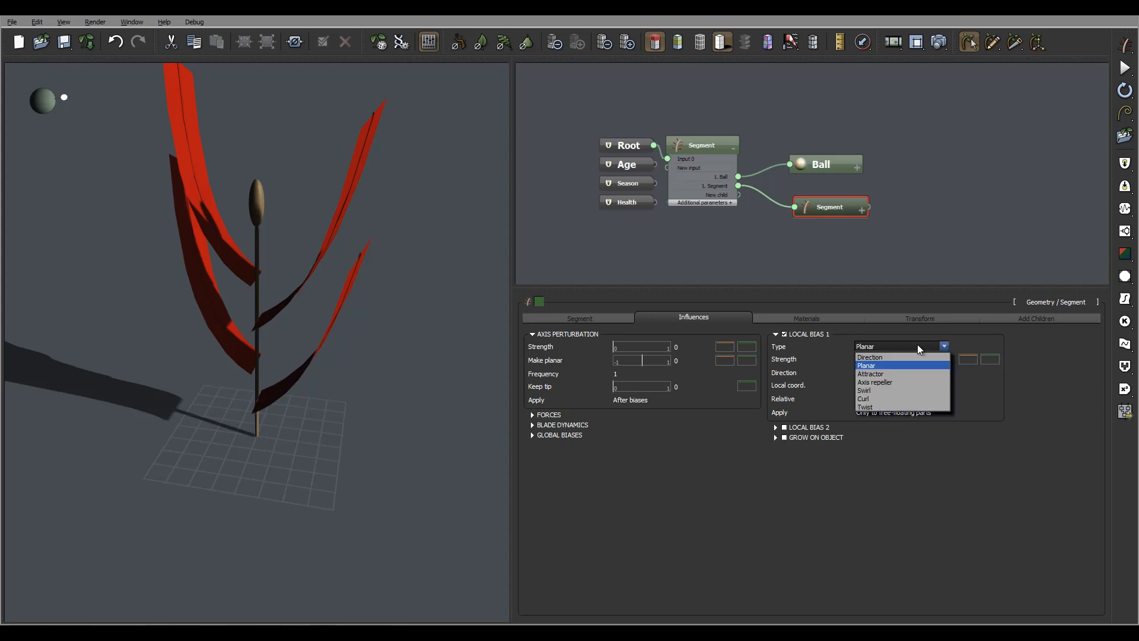
left_click(881, 357)
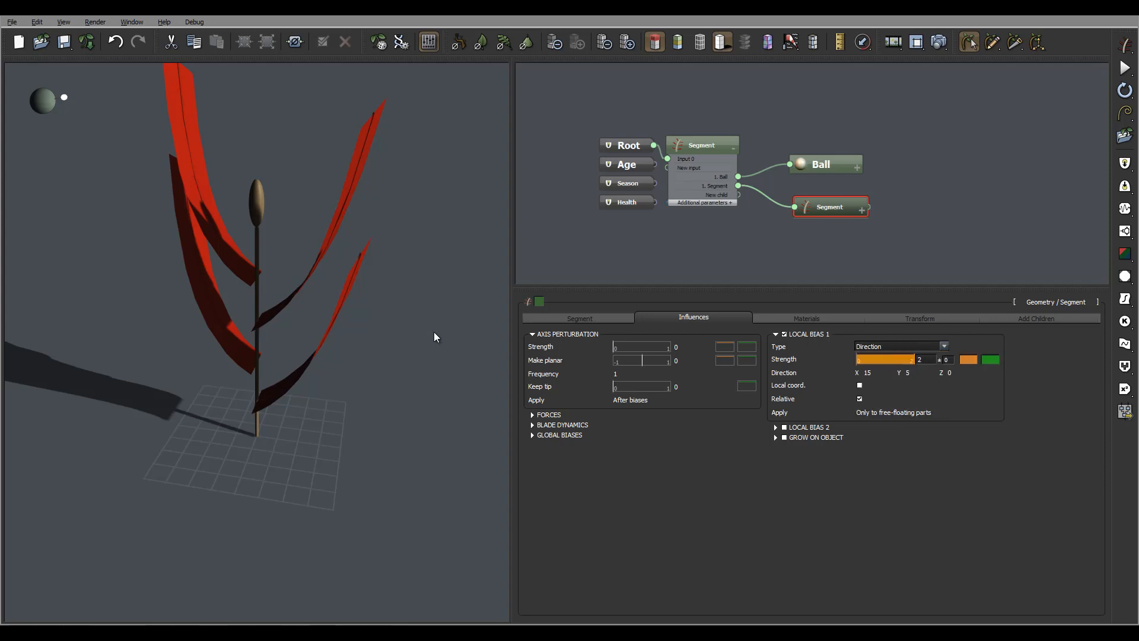
right_click_drag(394, 322, 422, 276)
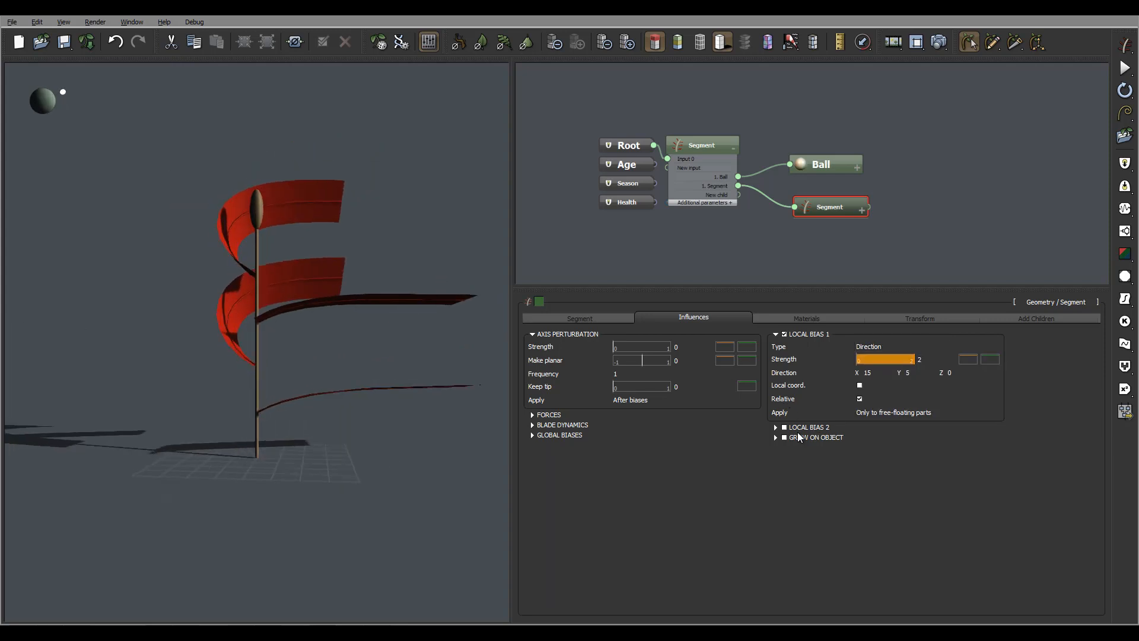
- Enable Local Bias 2 on the blade segment and set its type to Swirl
left_click(809, 428)
left_click(789, 428)
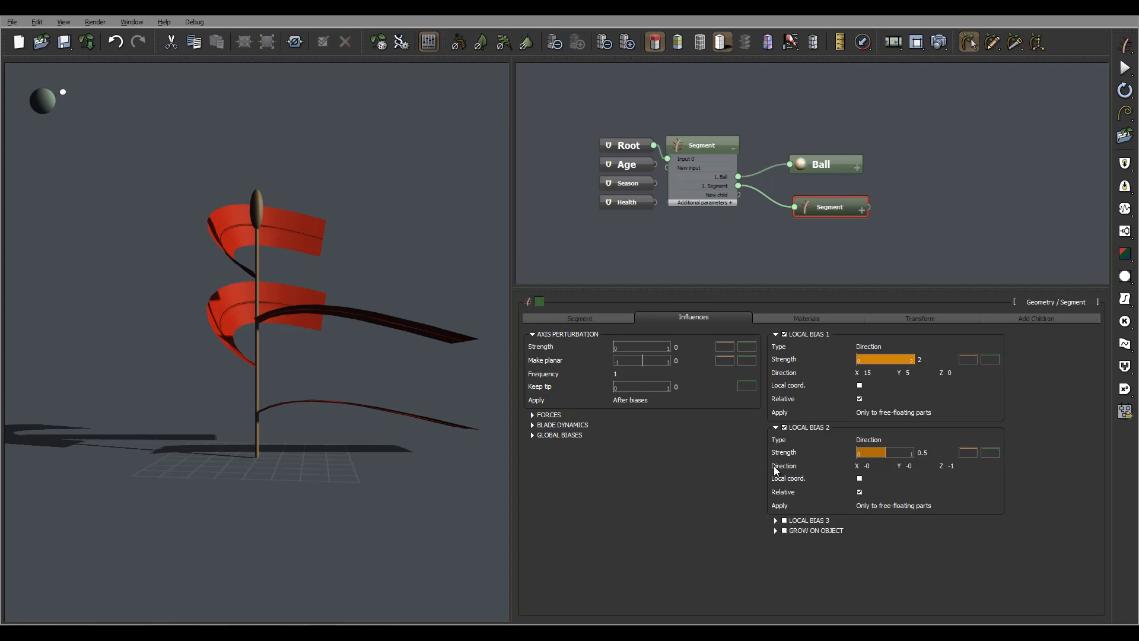
left_click(896, 439)
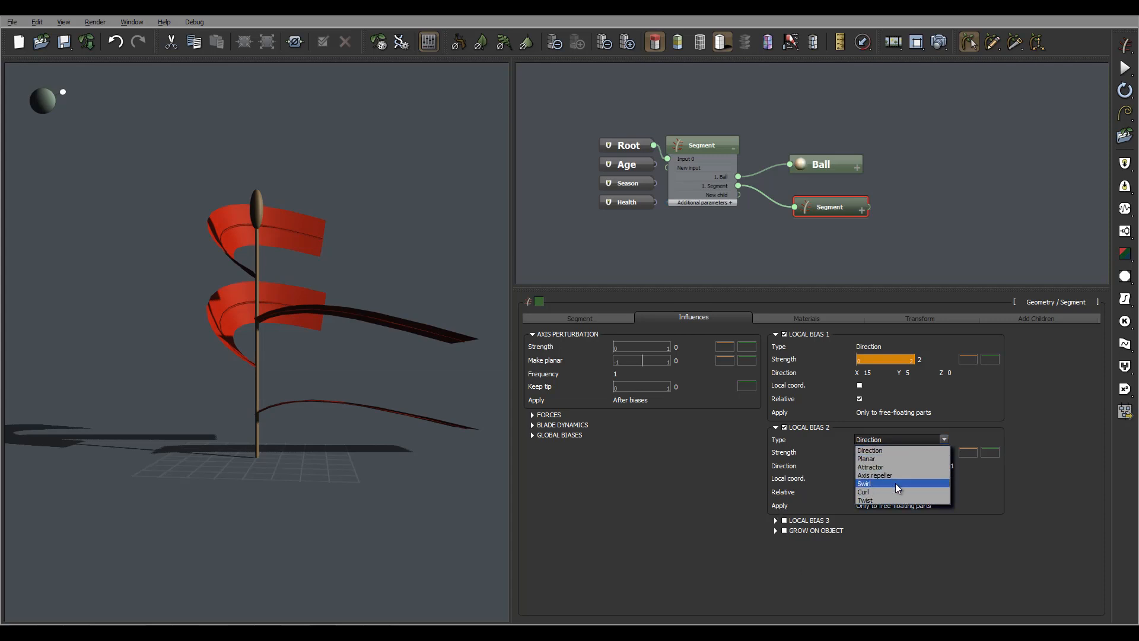
left_click(895, 483)
- Set the Local Bias 2 Swirl direction to X 2, Y 1, Z 0 and inspect the twisted blades from several angles
left_click(951, 466)
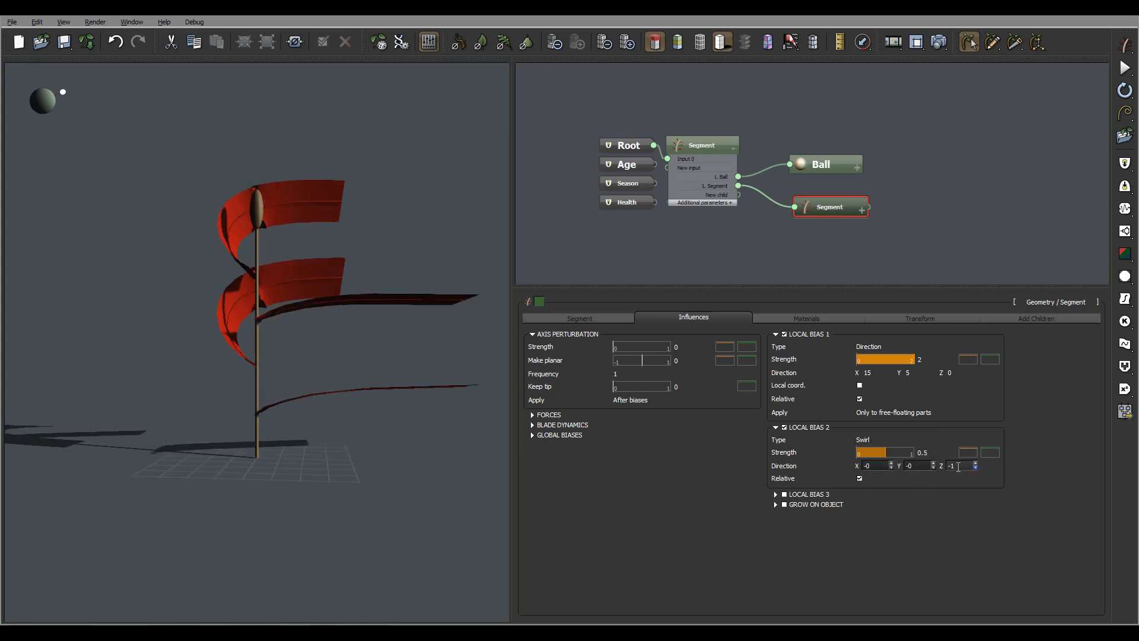
left_click(867, 465)
type("2")
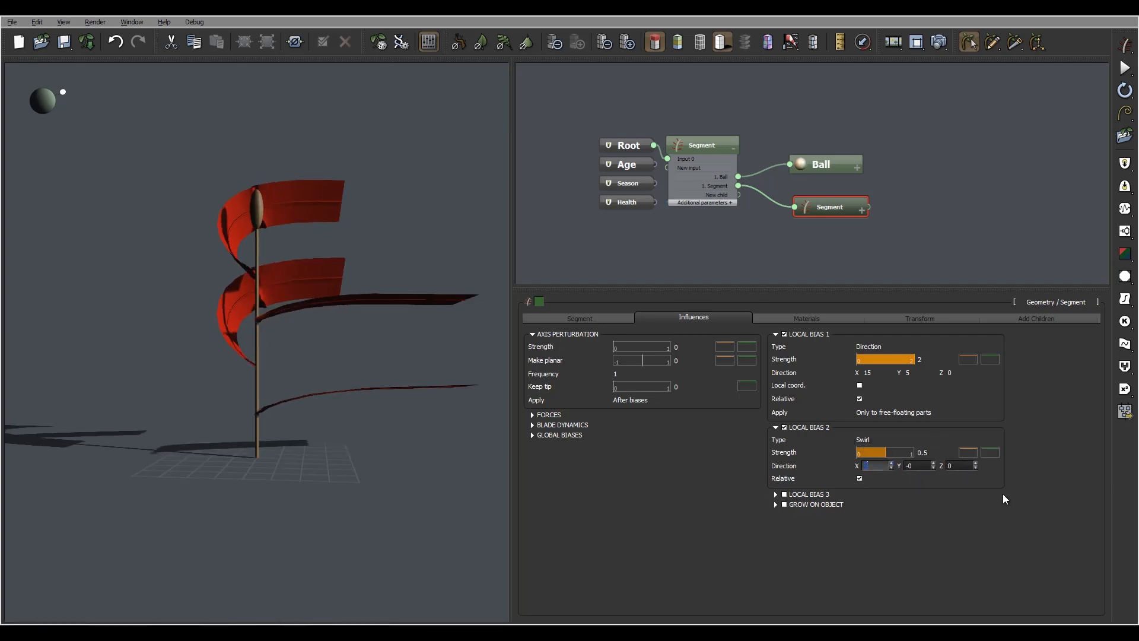
left_click(916, 465)
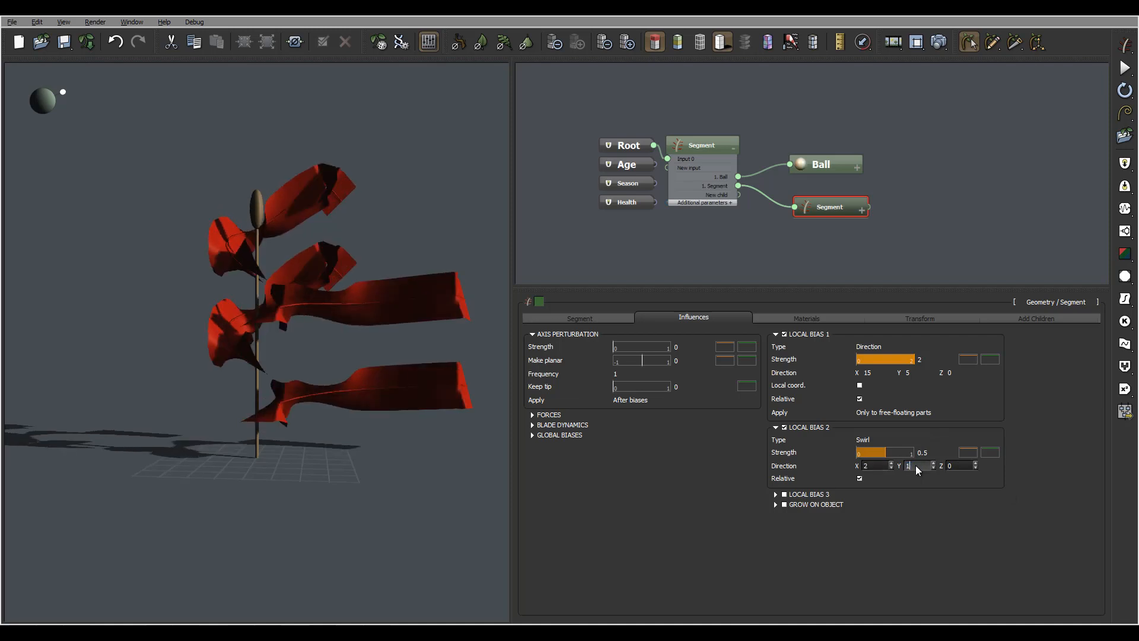
type("1")
left_click_drag(366, 228, 284, 186)
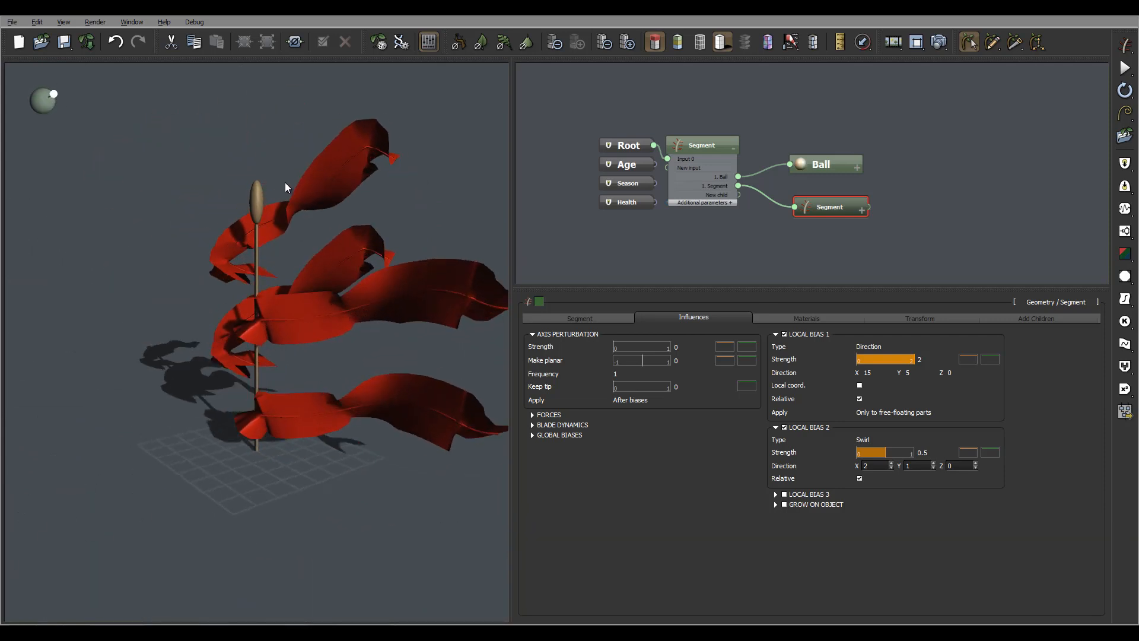
mouse_move(501, 304)
left_mouse_down()
mouse_move(473, 305)
mouse_move(491, 304)
left_mouse_up()
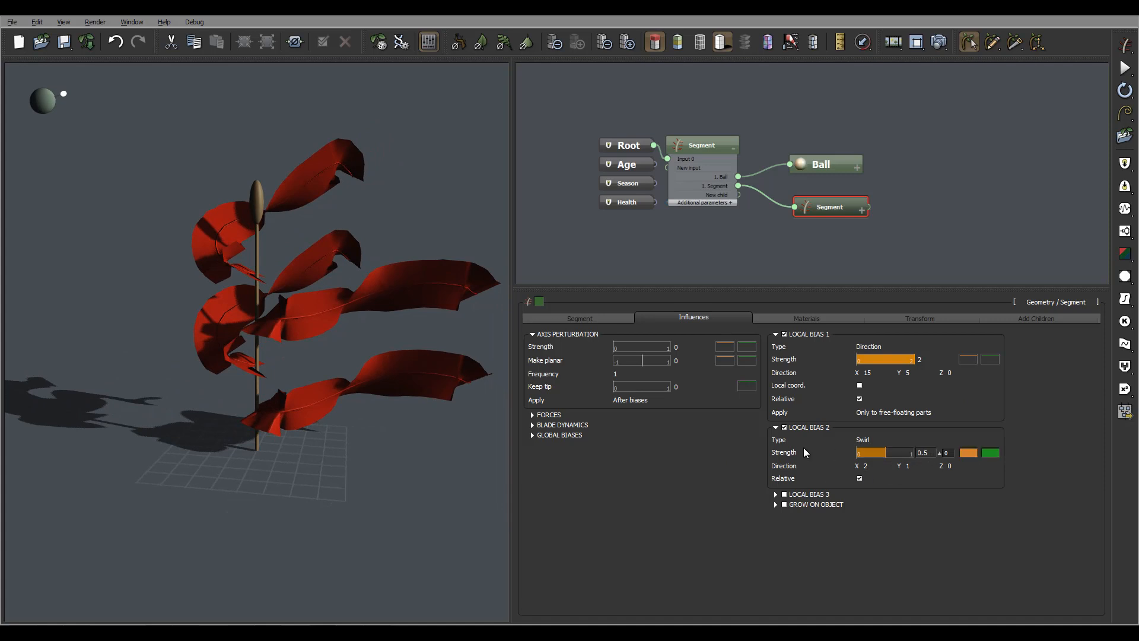
- Disable Local Bias 2 and Local Bias 1 on the blade segment, and delete its Segment node from the graph
left_click(785, 427)
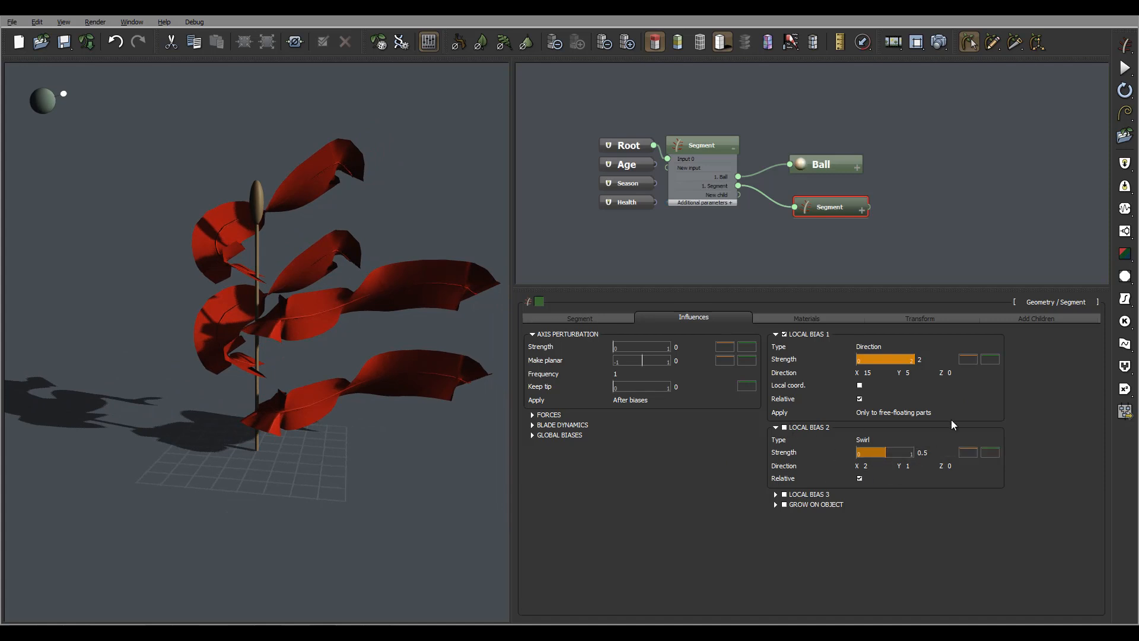
left_click(784, 334)
left_click(830, 163)
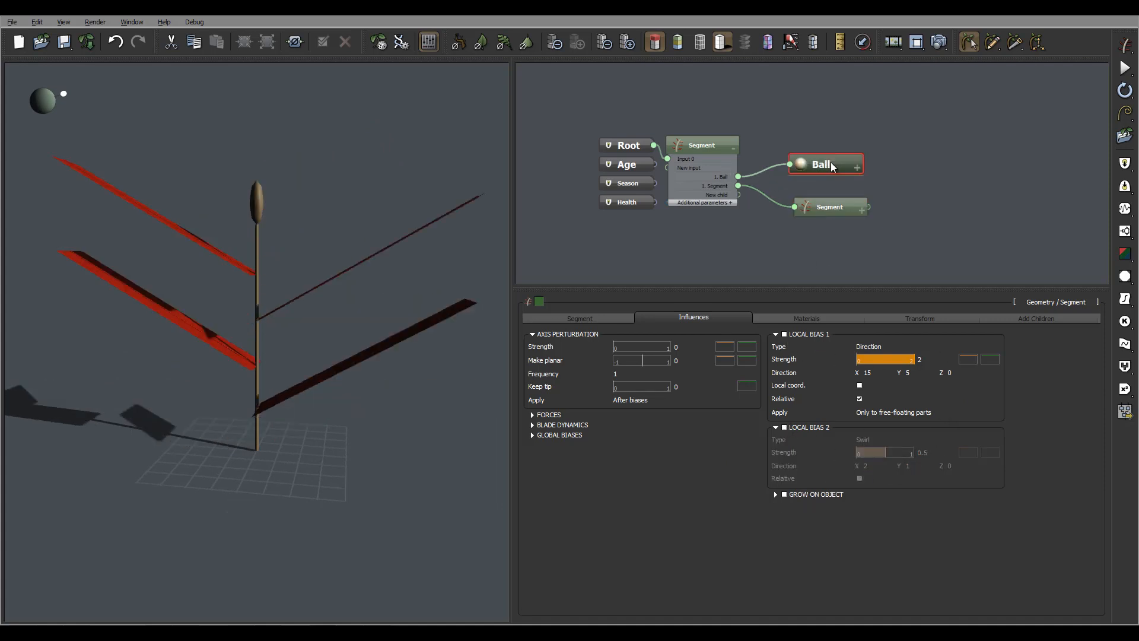
left_click(831, 206)
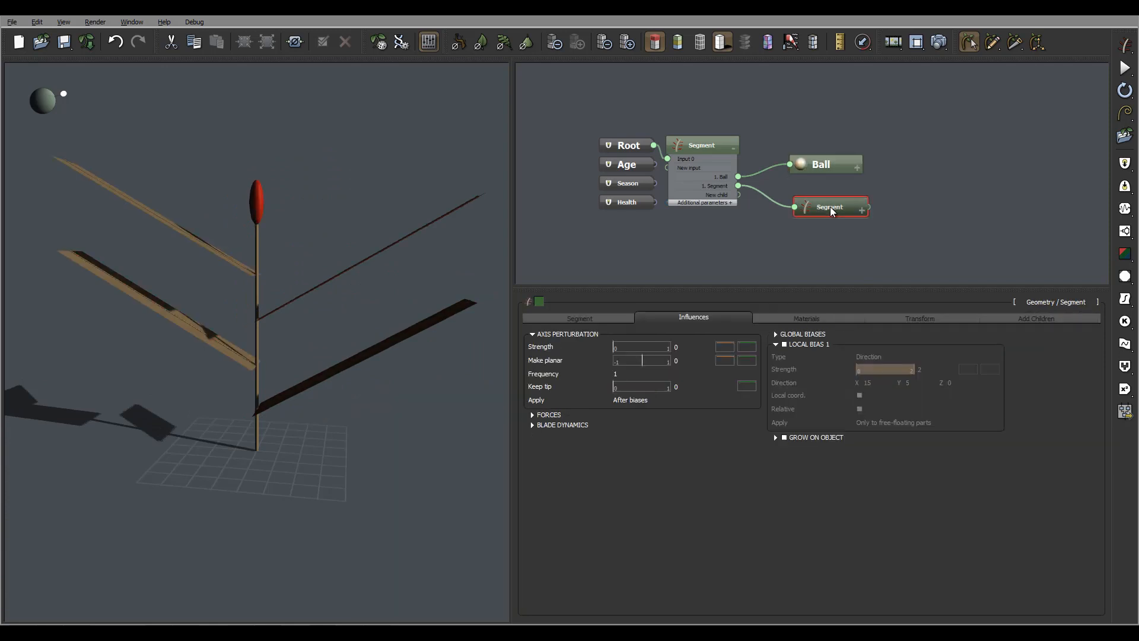
key("Delete")
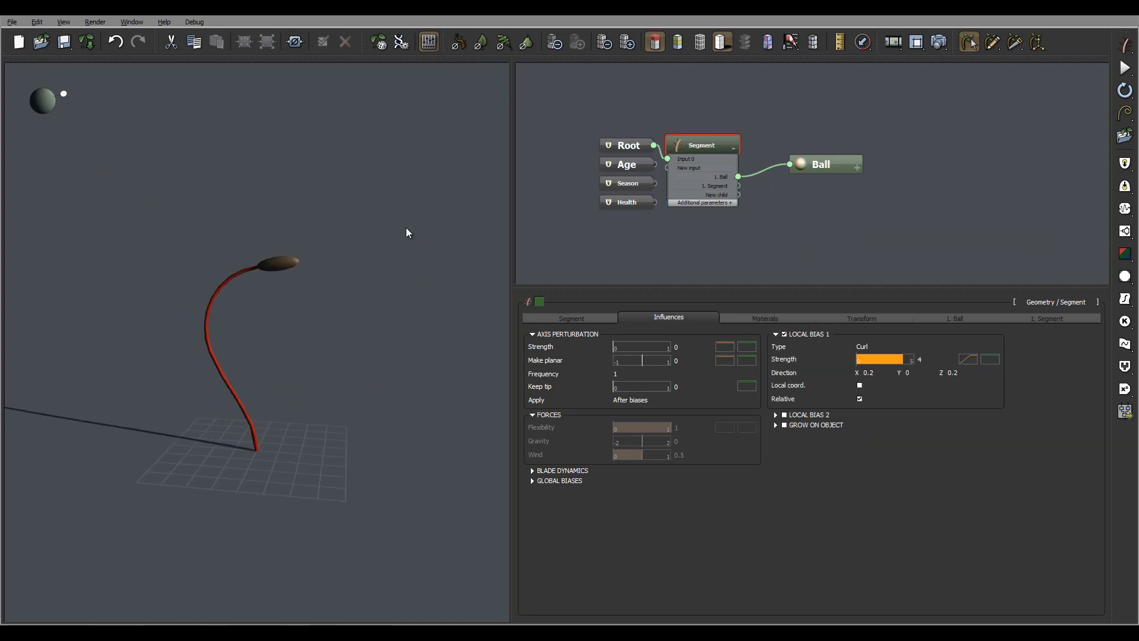
mouse_move(405, 226)
right_mouse_down()
mouse_move(415, 287)
mouse_move(424, 208)
mouse_move(481, 229)
mouse_move(406, 227)
right_mouse_up()
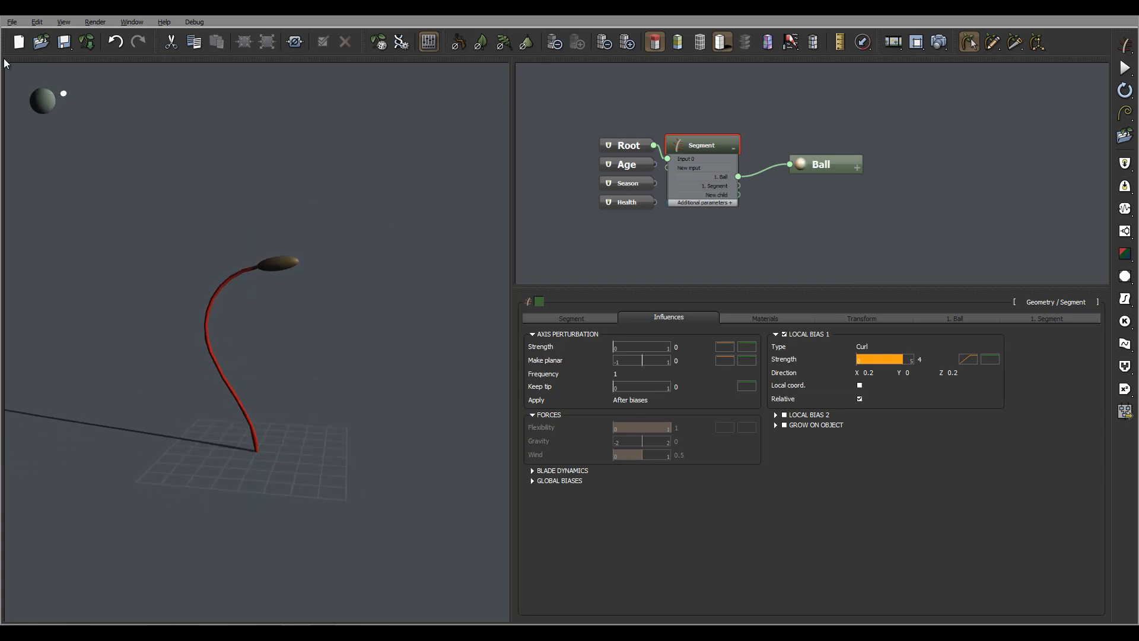
- Open the recent file workingwithrepeaters.tpfp without saving the current scene
left_click(14, 22)
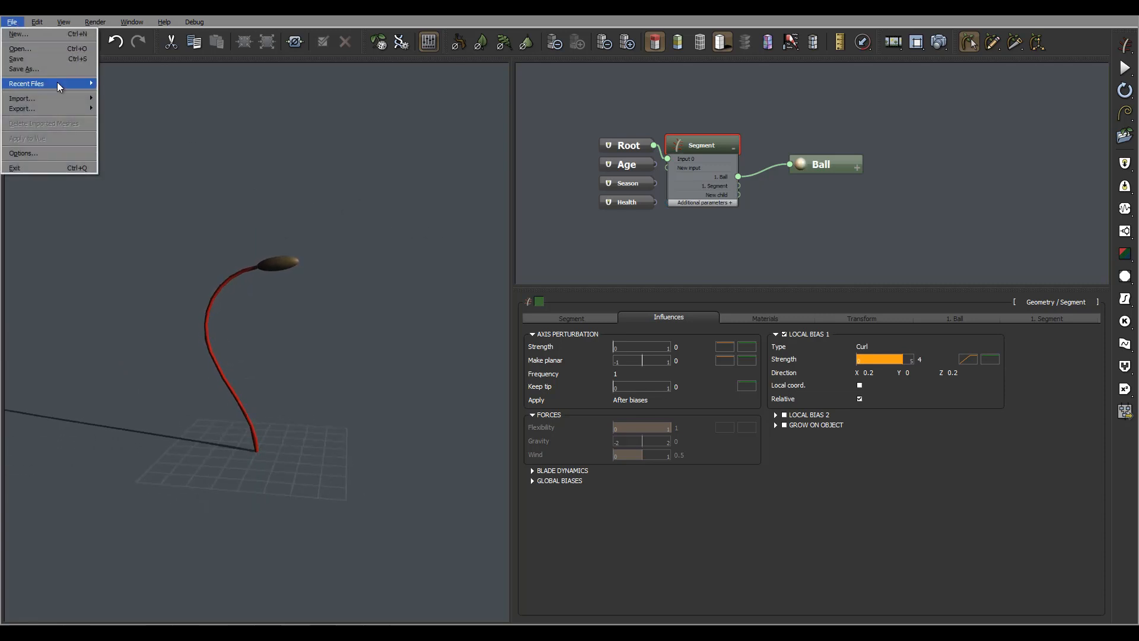
mouse_move(59, 85)
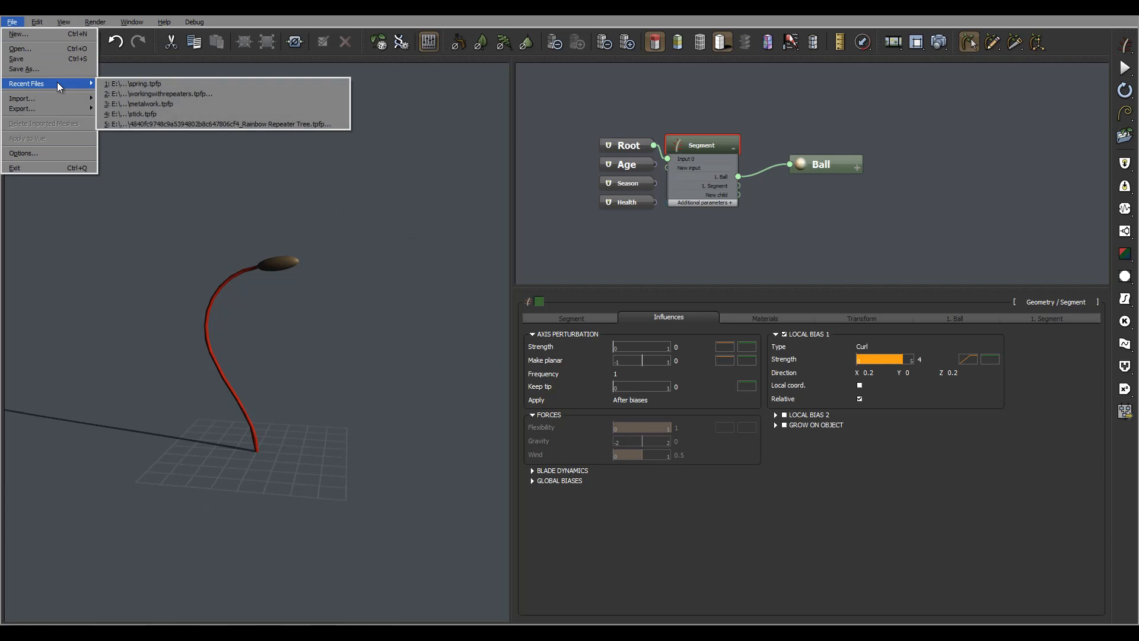
left_click(201, 93)
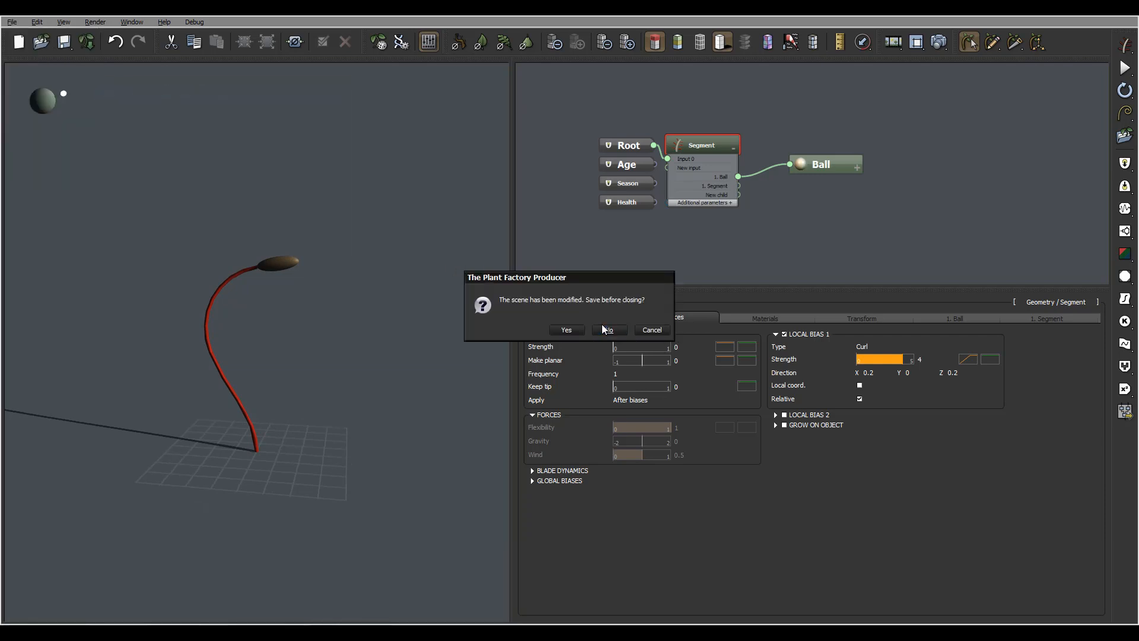
left_click(601, 326)
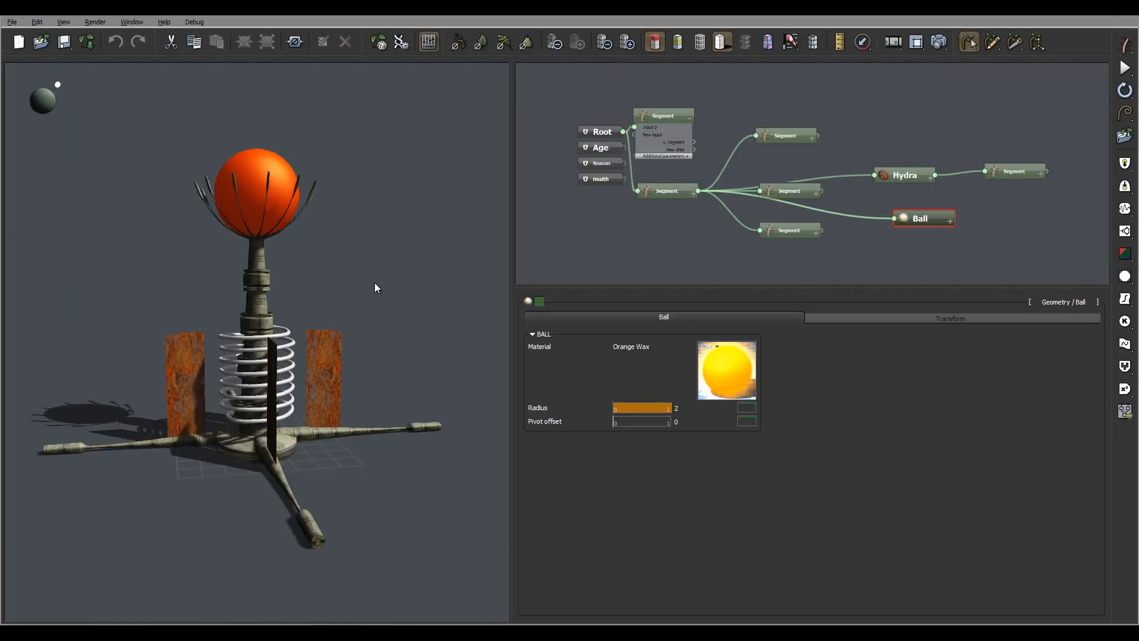
- Examine the structure's orange ball, coil spring, rusty plates and legs from several angles
left_click_drag(375, 288, 336, 299)
mouse_move(359, 278)
left_mouse_down()
mouse_move(368, 281)
mouse_move(358, 309)
mouse_move(433, 347)
mouse_move(446, 299)
mouse_move(417, 261)
mouse_move(298, 297)
mouse_move(184, 296)
mouse_move(353, 294)
left_mouse_up()
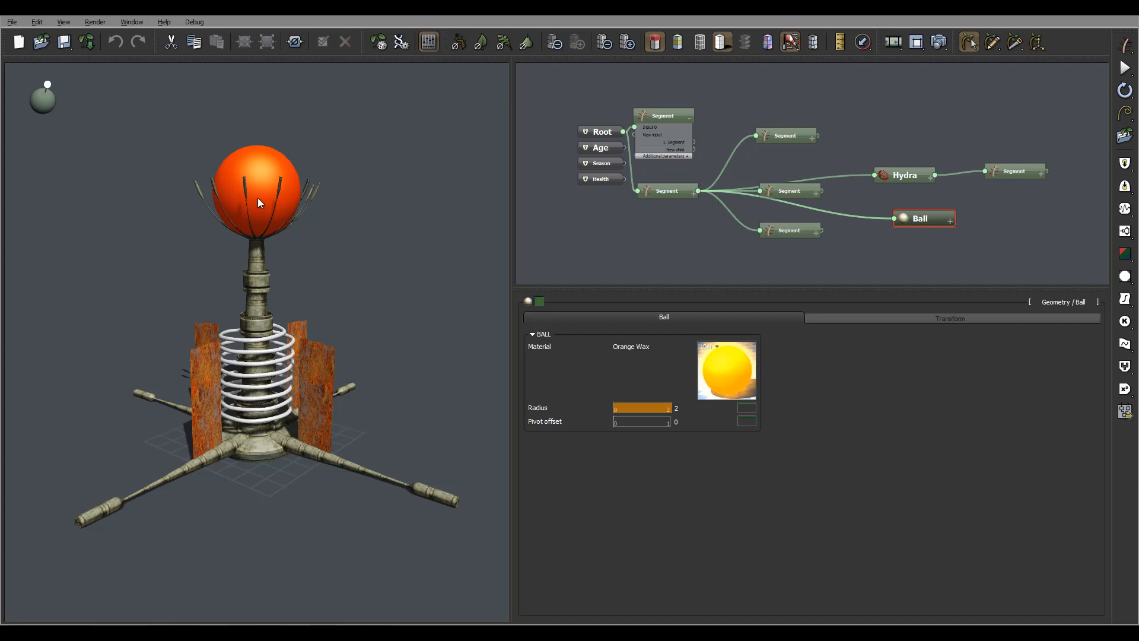
left_click_drag(315, 294, 376, 270)
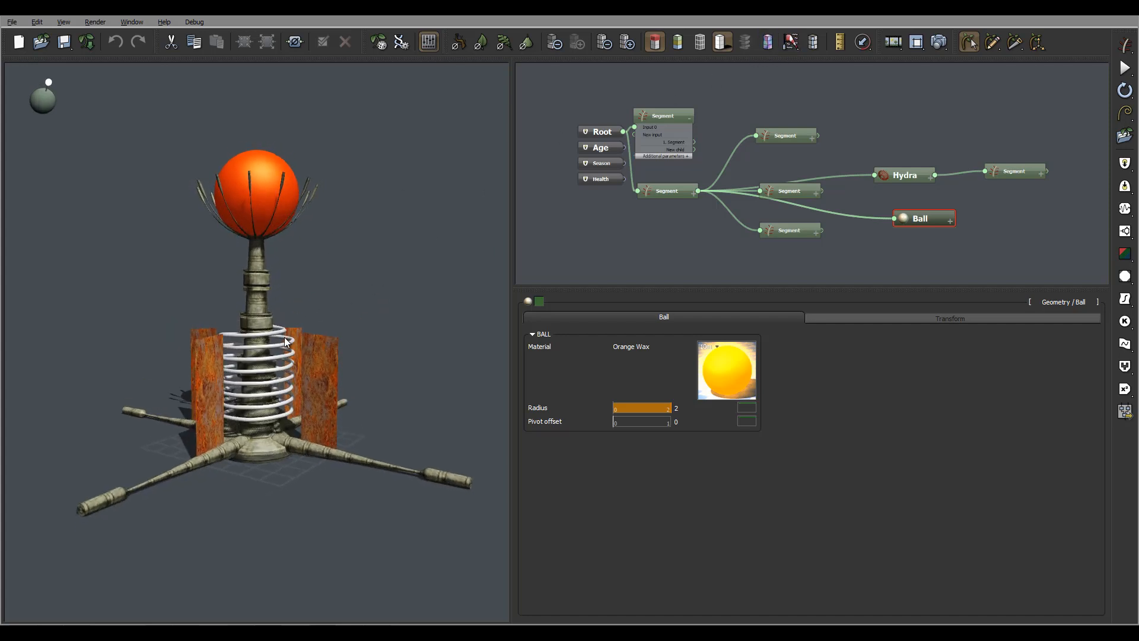
left_click_drag(364, 244, 357, 529)
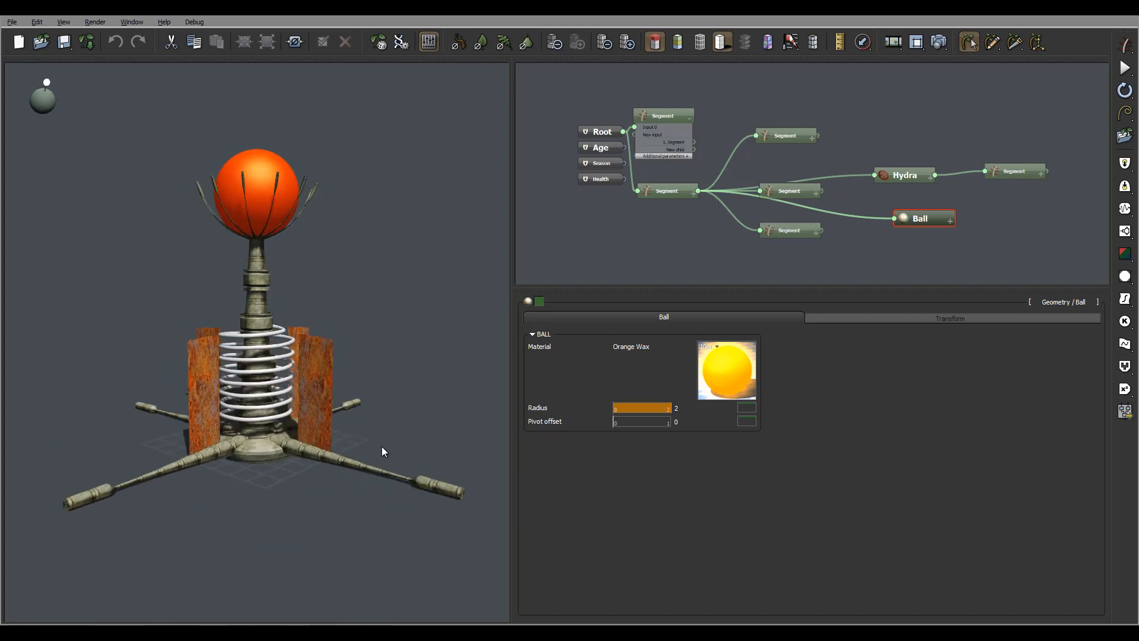
left_click_drag(349, 308, 281, 308)
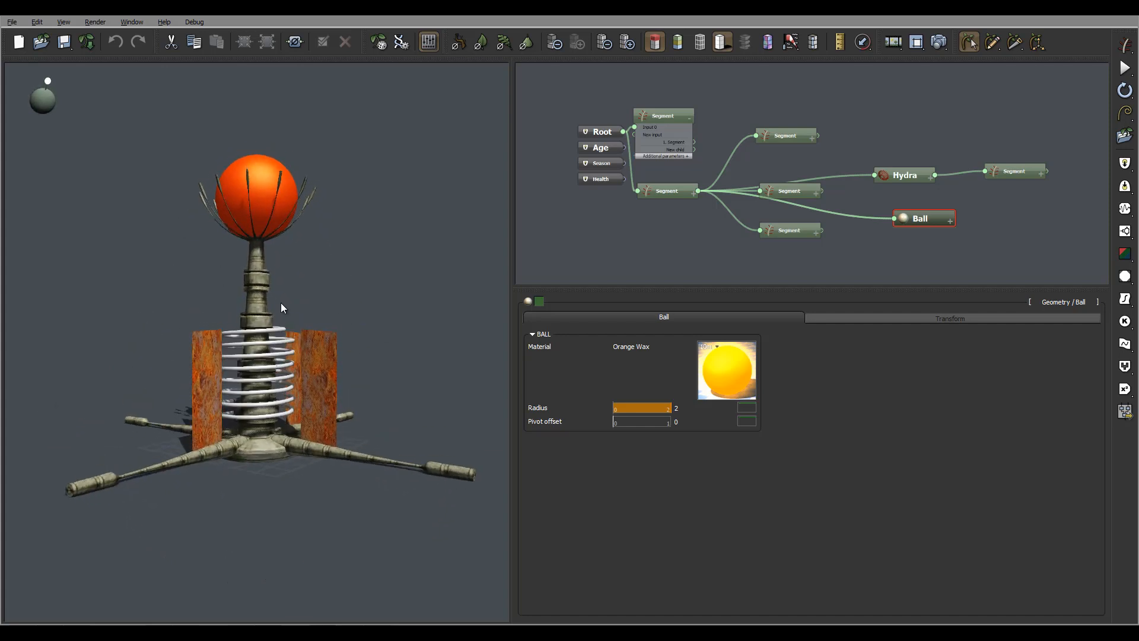
left_click_drag(369, 326, 369, 337)
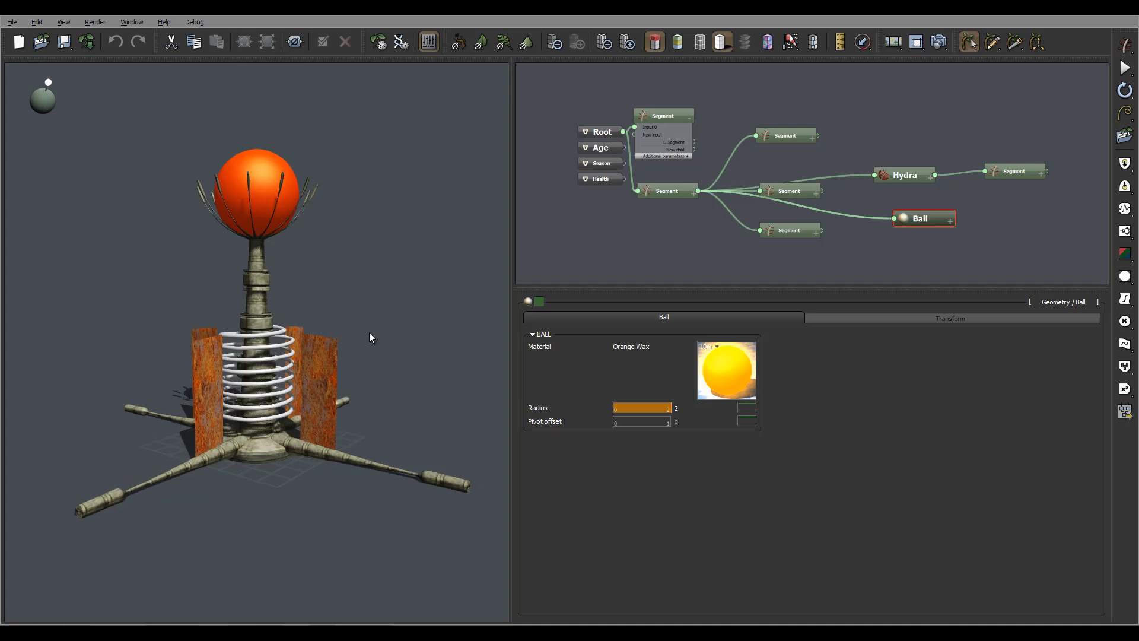